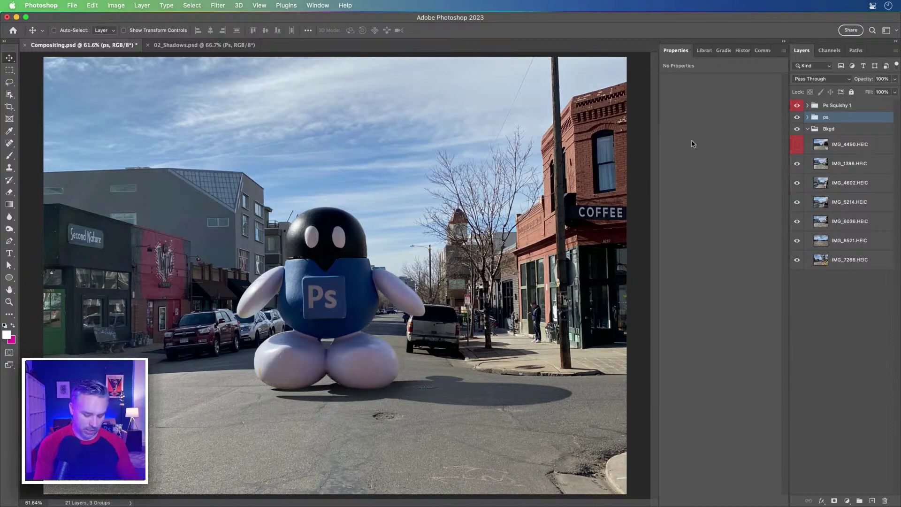
- View the finished composite enlarged in full screen and examine the giant Ps toy and its shadow on the street
key(f)
key(f)
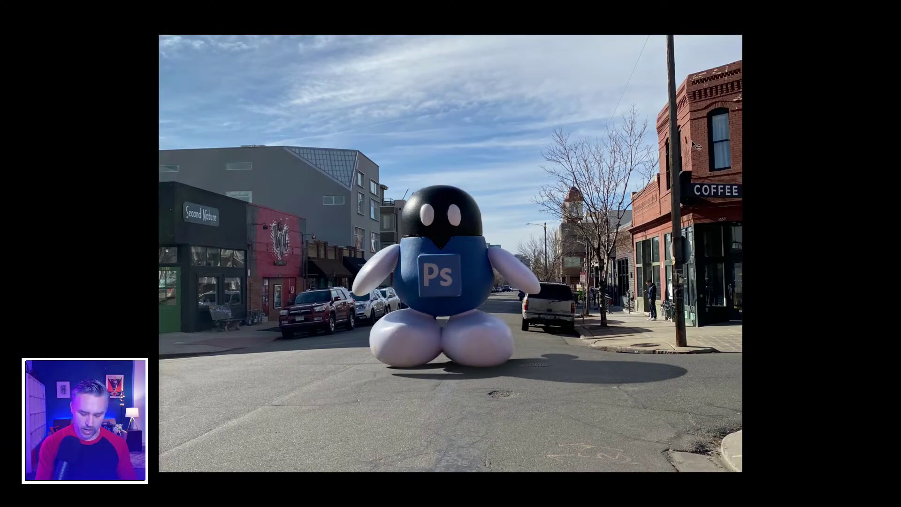
key(ctrl+0)
key(ctrl+plus)
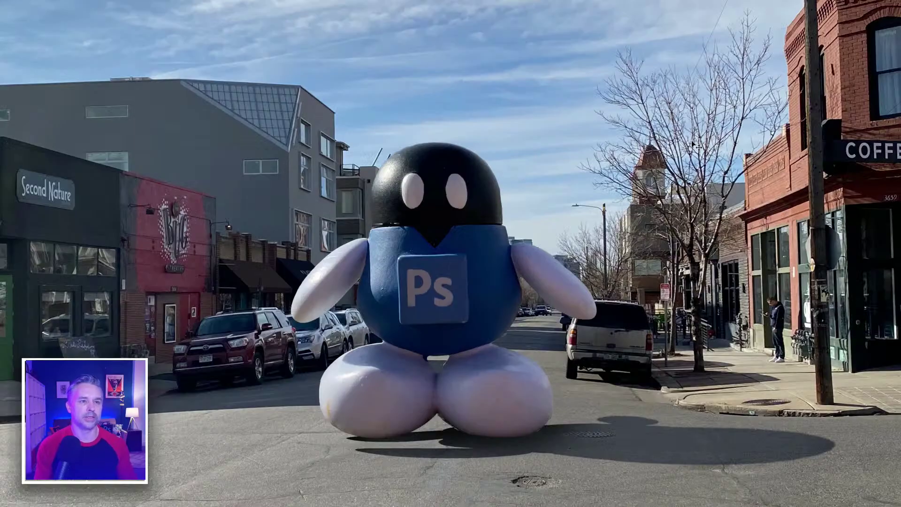
drag(662, 187, 631, 179)
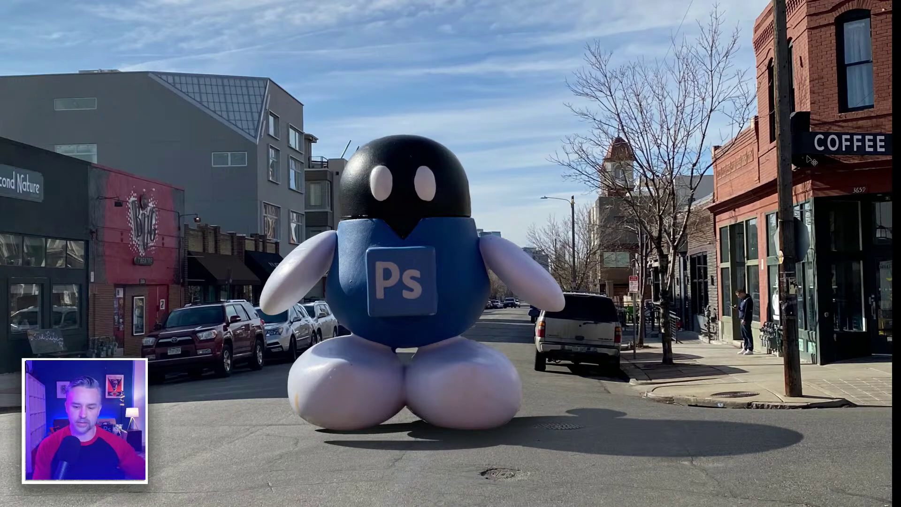
drag(141, 237, 221, 242)
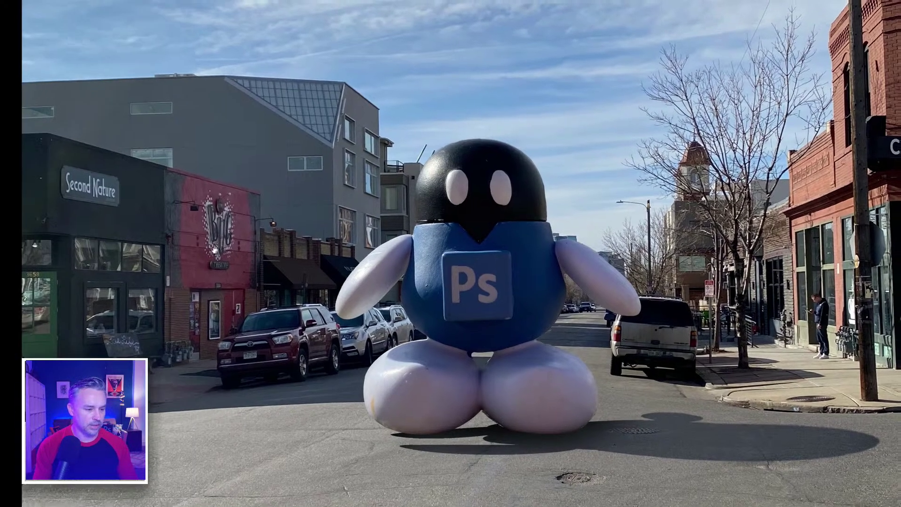
drag(376, 280, 345, 261)
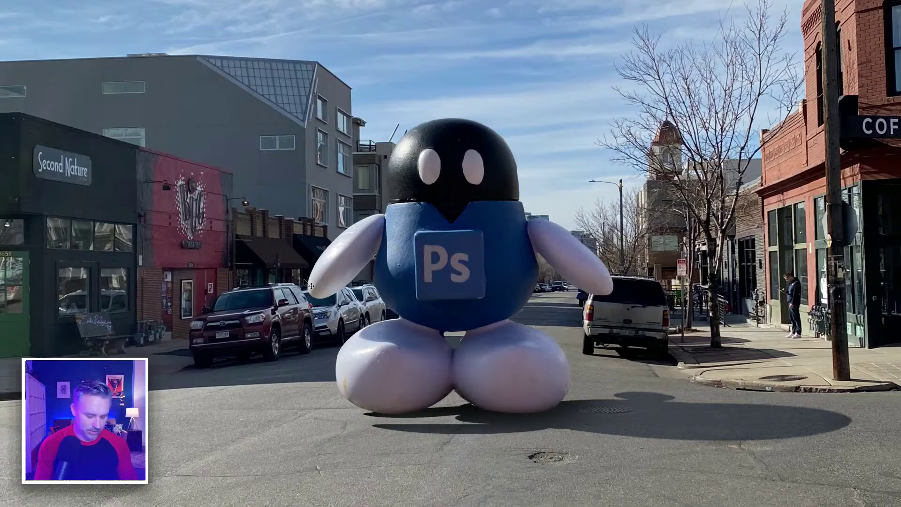
key(f)
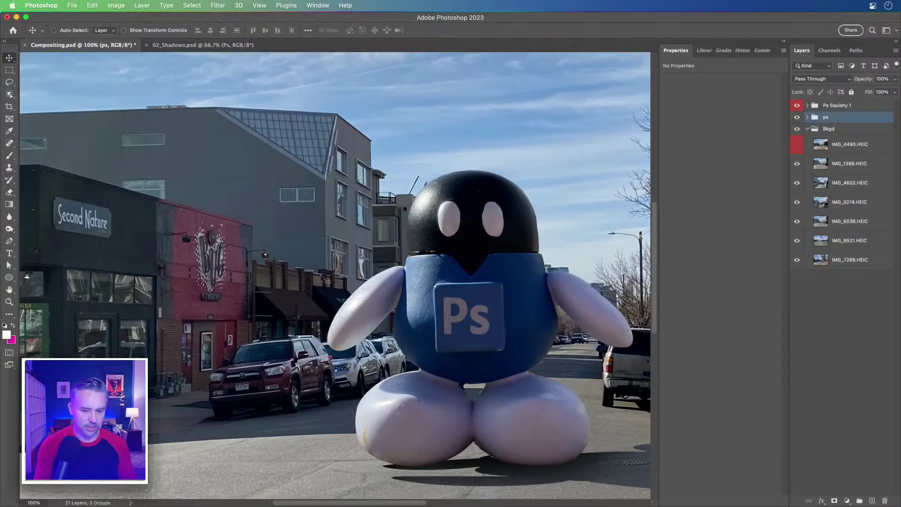
- Hide the Ps Squishy 1 group and collapse the properties panel group to enlarge the canvas area
click(796, 107)
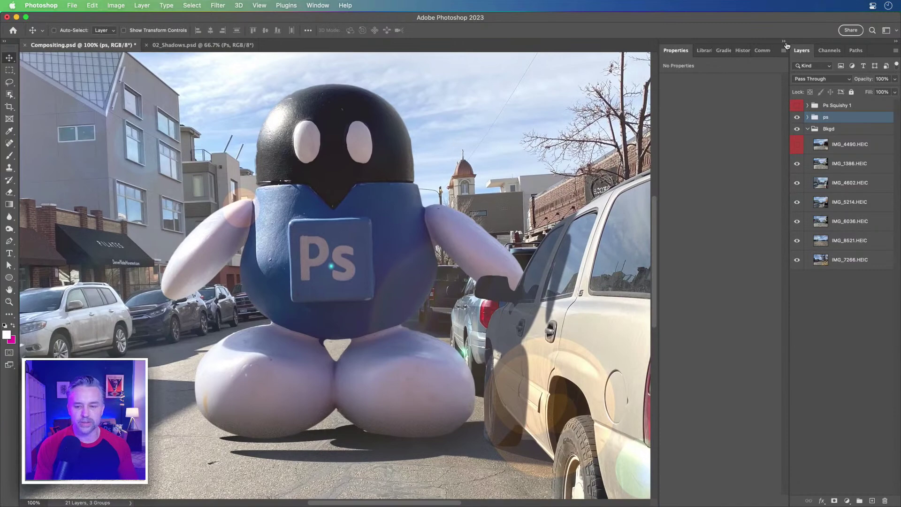
click(784, 41)
mouse_move(187, 215)
mouse_down()
mouse_move(240, 219)
mouse_move(201, 207)
mouse_up()
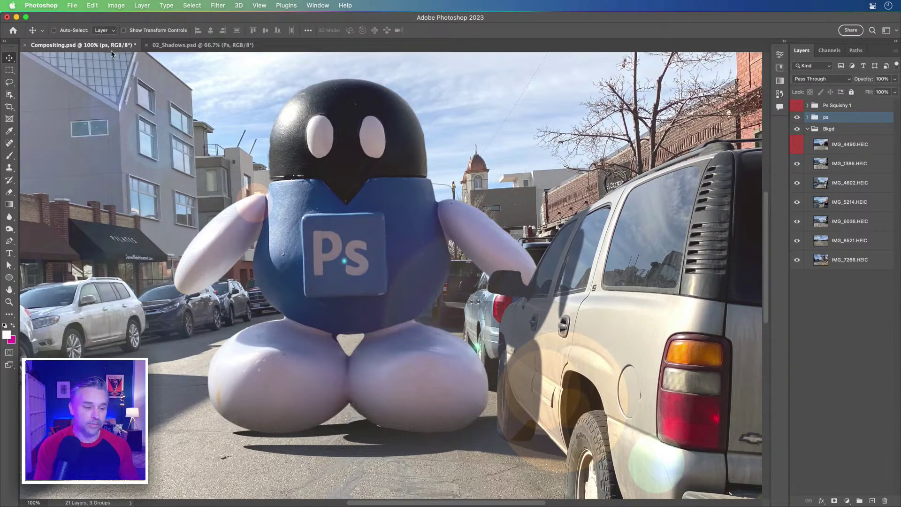
- Switch to the 02_Shadows.psd document and display it at 100%
click(190, 45)
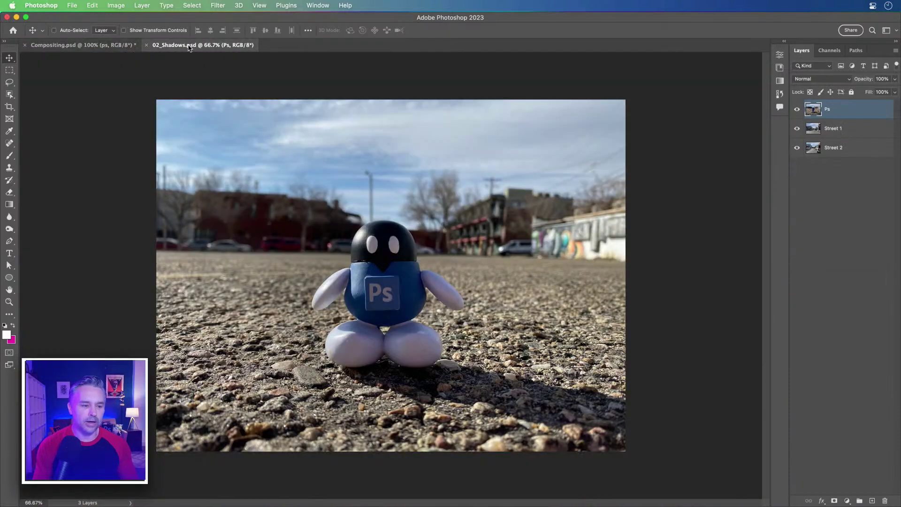
key(super+minus)
key(super+equal)
key(super+equal)
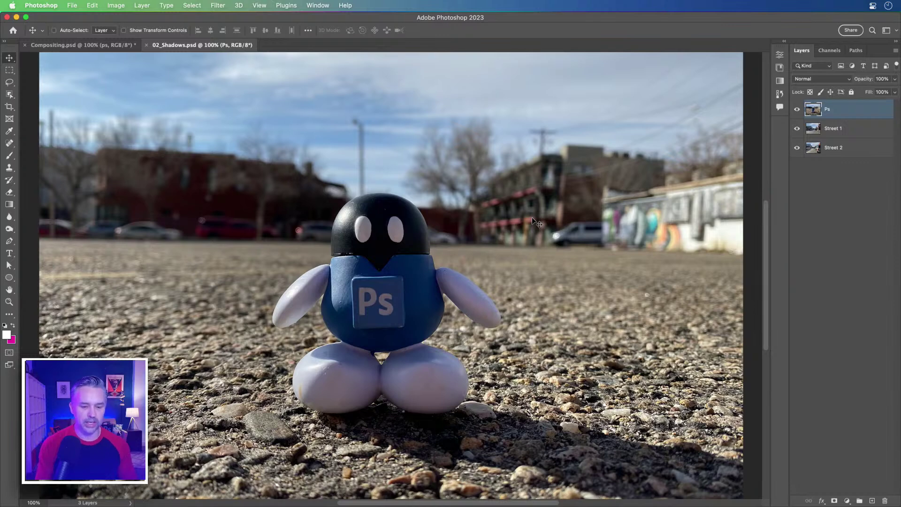
- Locate 02_Shadows.psd in the PsDCC folder in Finder and return to Photoshop
mouse_move(221, 498)
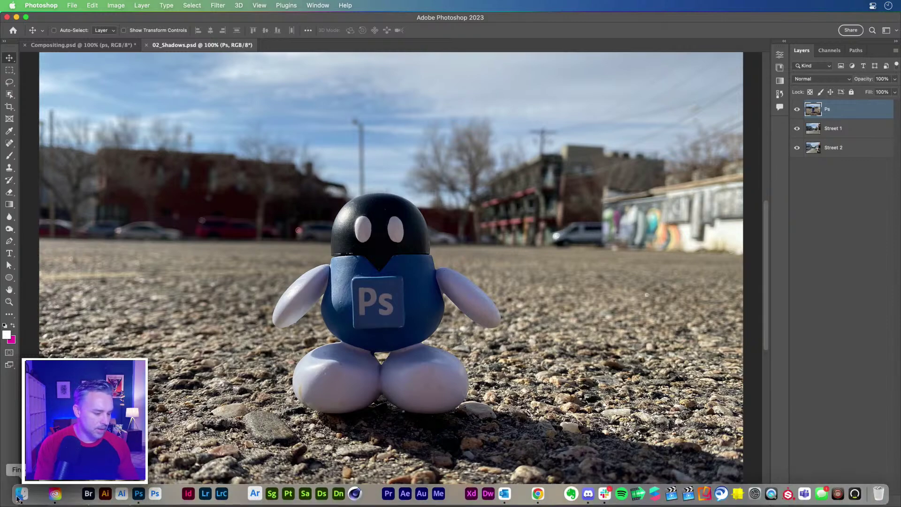
click(15, 498)
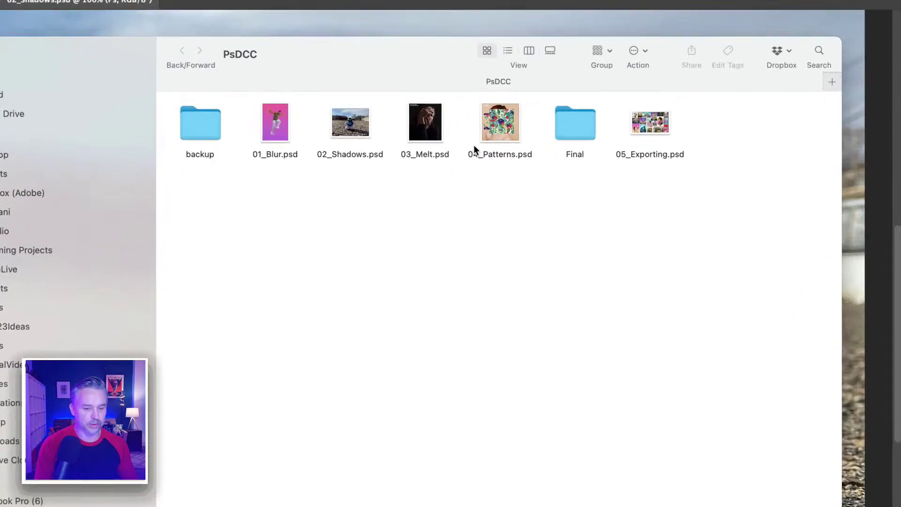
click(261, 118)
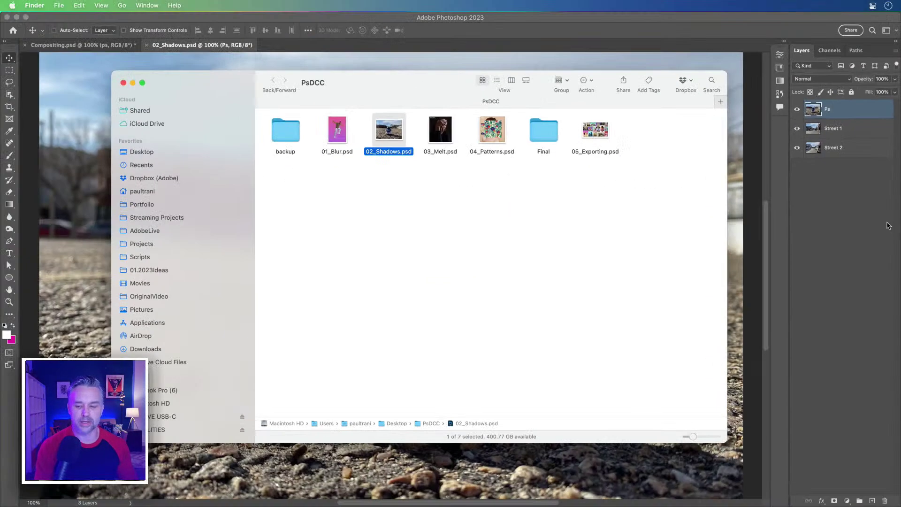
click(888, 226)
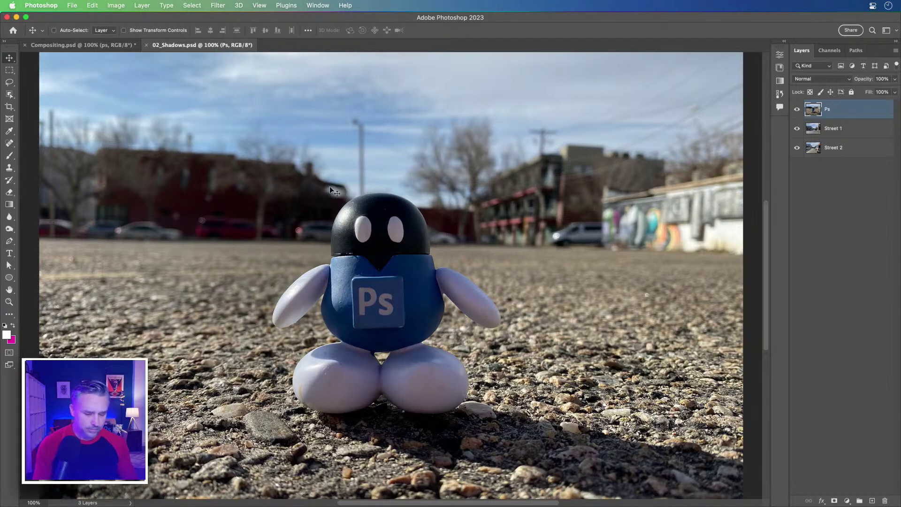
- Toggle the visibility of the Ps and Street 1 layers to compare the toy photo with both street backgrounds
click(797, 110)
click(797, 129)
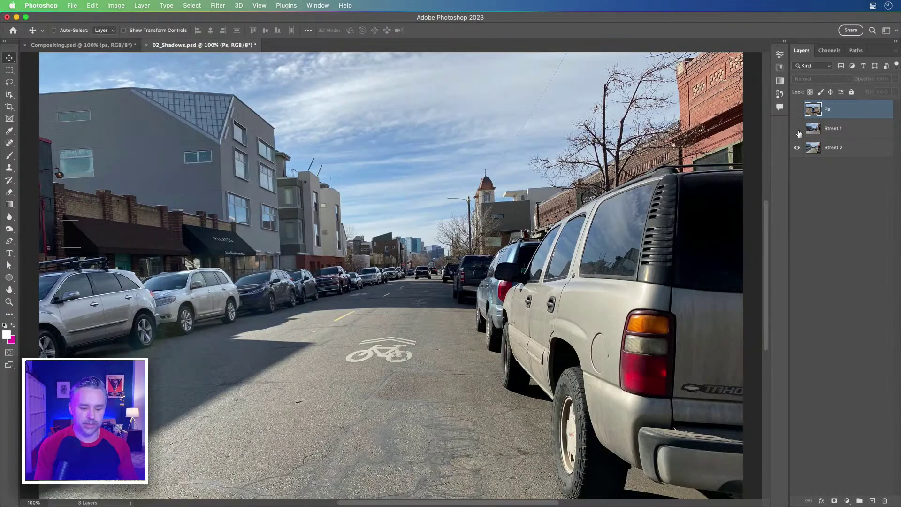
click(798, 130)
click(798, 111)
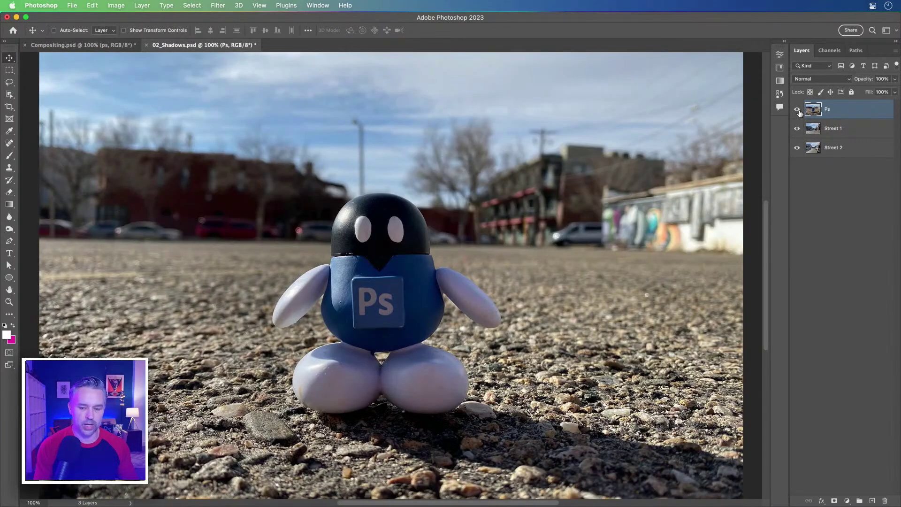
click(798, 111)
click(797, 130)
click(797, 129)
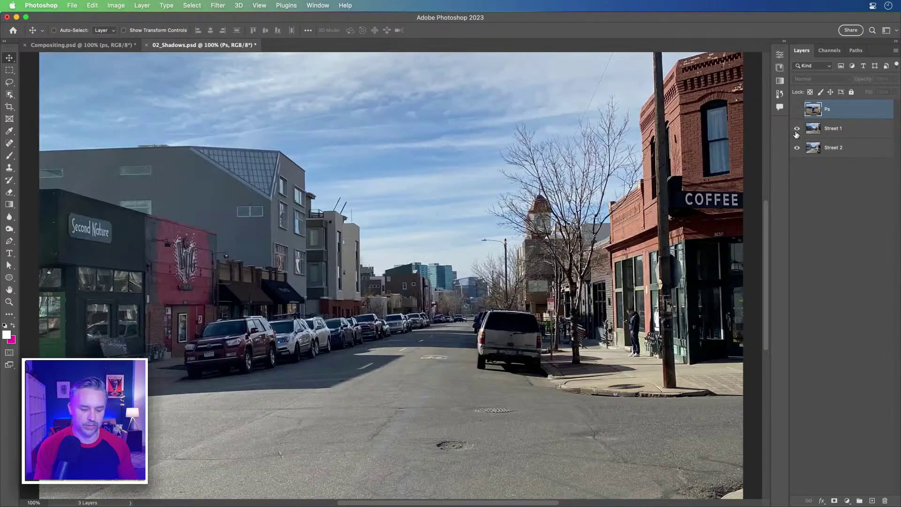
click(796, 109)
- Examine the shadow that the toy casts on the gravel in the Ps photo
scroll(274, 310, down, 10)
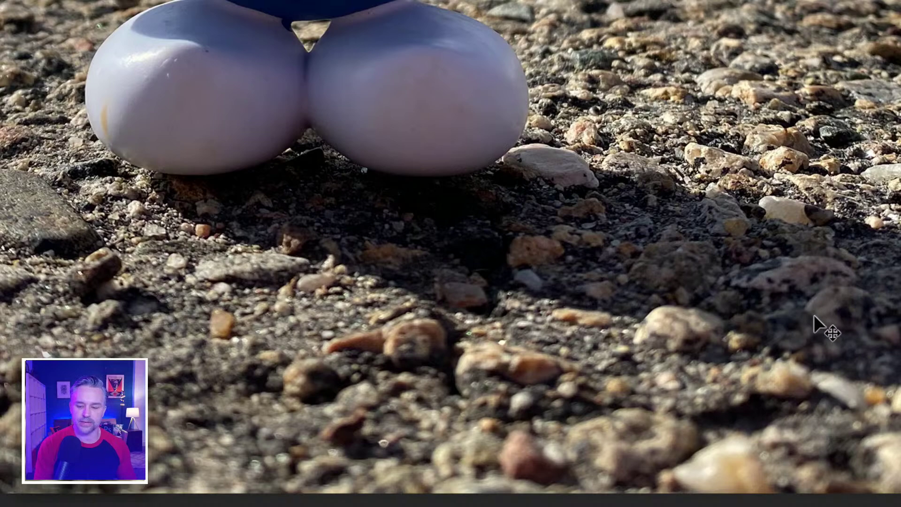
right_click(713, 287)
click(565, 218)
scroll(565, 218, down, 4)
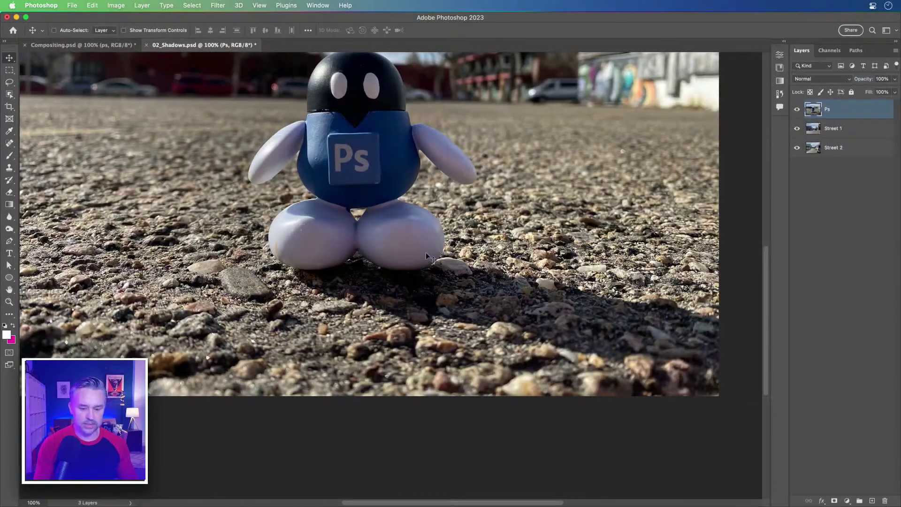
drag(426, 252, 409, 351)
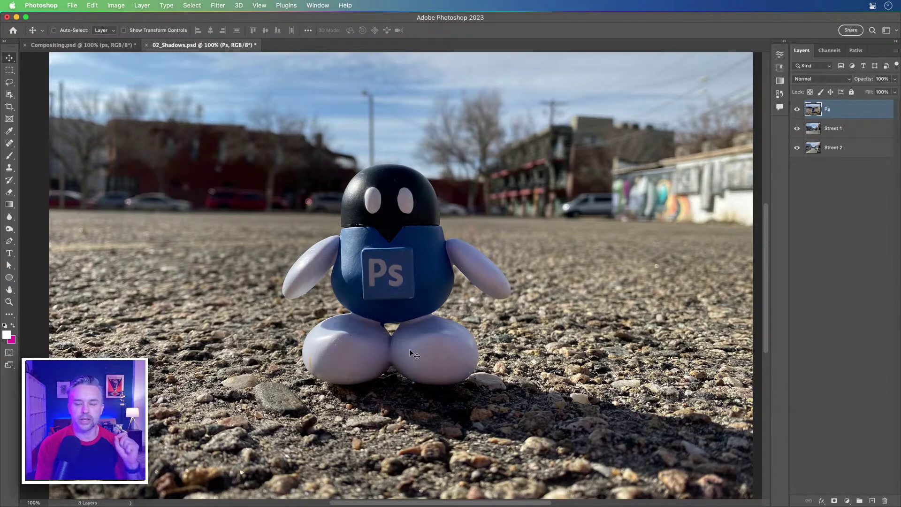
click(307, 5)
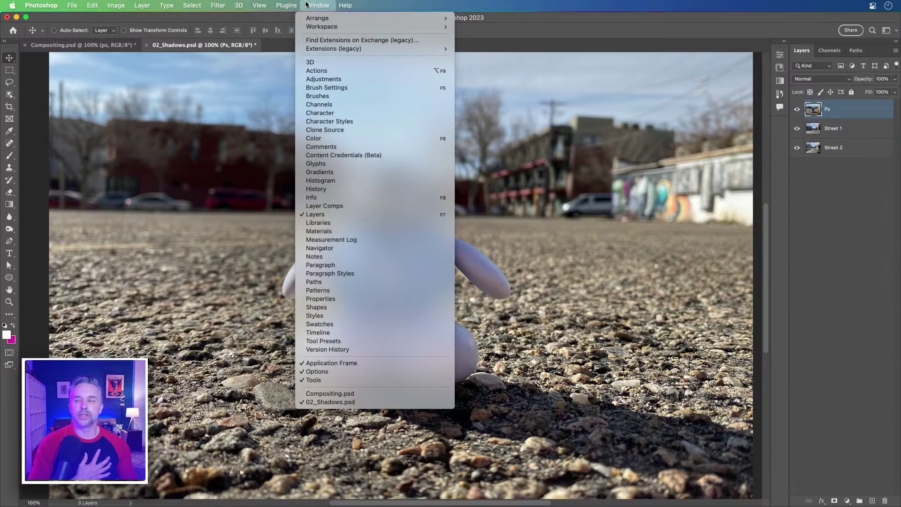
click(826, 181)
- Hide the Ps layer and make Street 1 the active layer
click(797, 109)
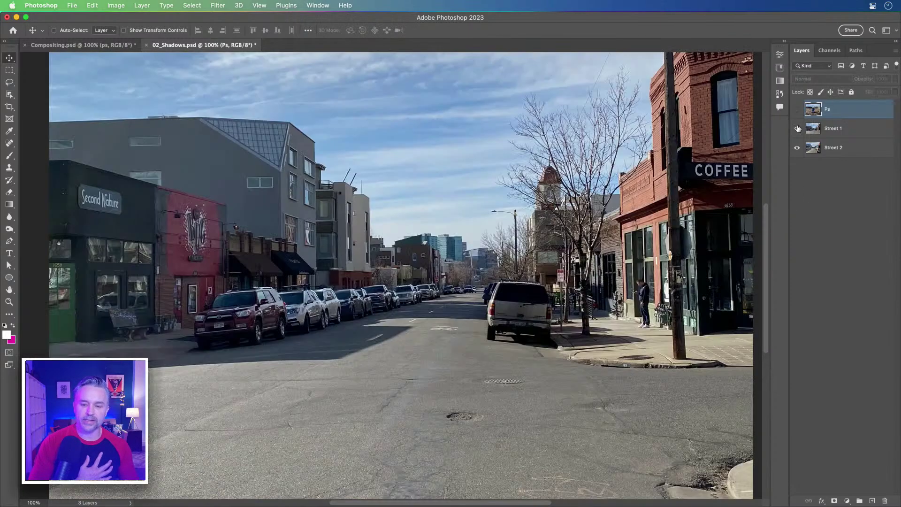
click(797, 128)
click(797, 128)
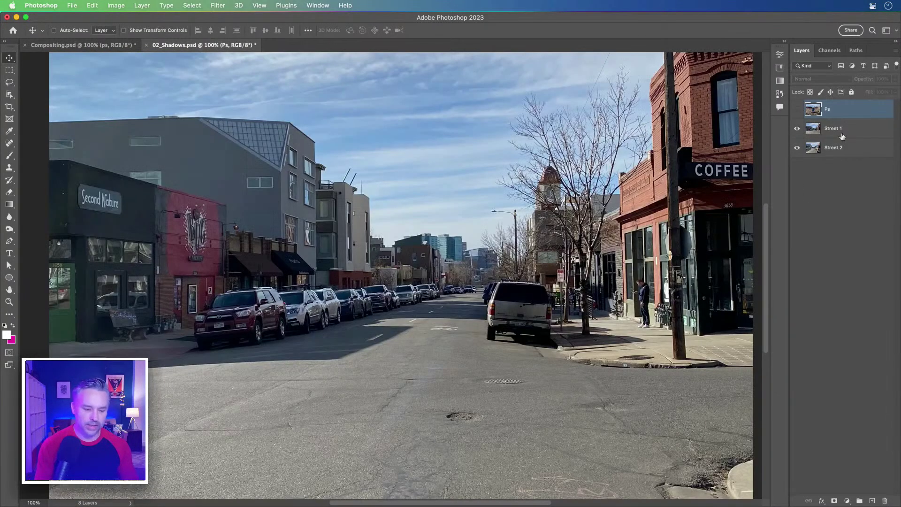
click(842, 136)
- Sample the road shadow beside the parked cars with the Eyedropper and accept #3c4652 as the foreground color
scroll(307, 380, up, 5)
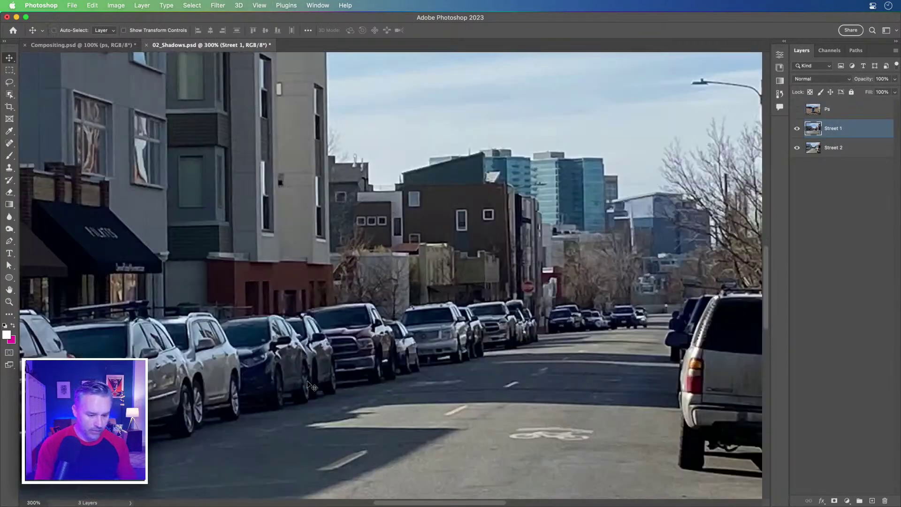
scroll(495, 159, up, 2)
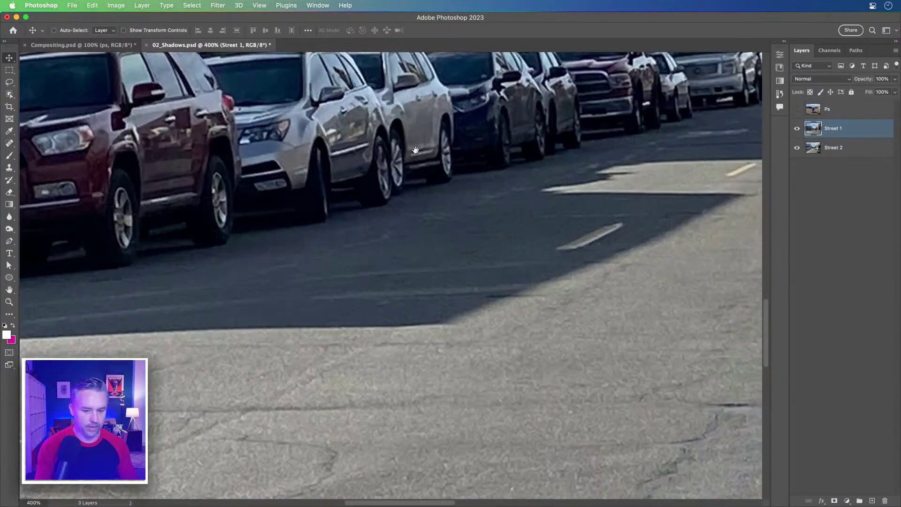
scroll(446, 272, up, 3)
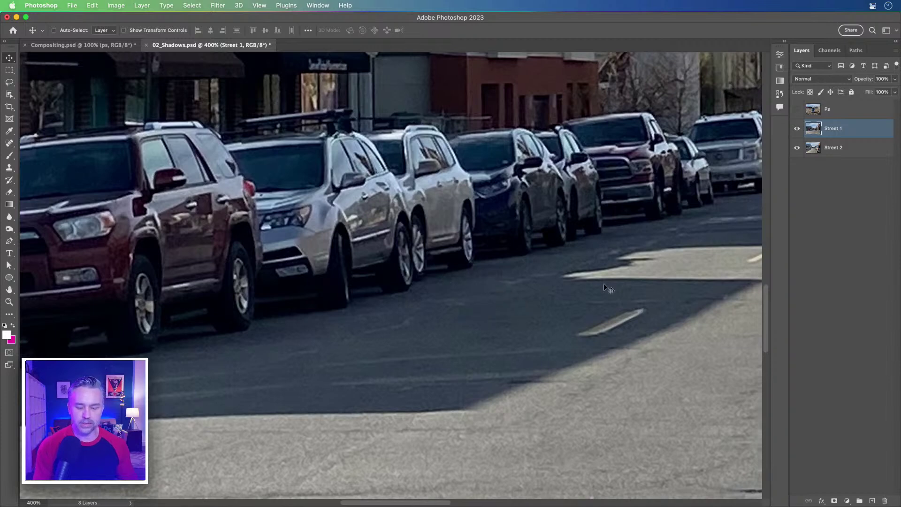
drag(467, 291, 320, 288)
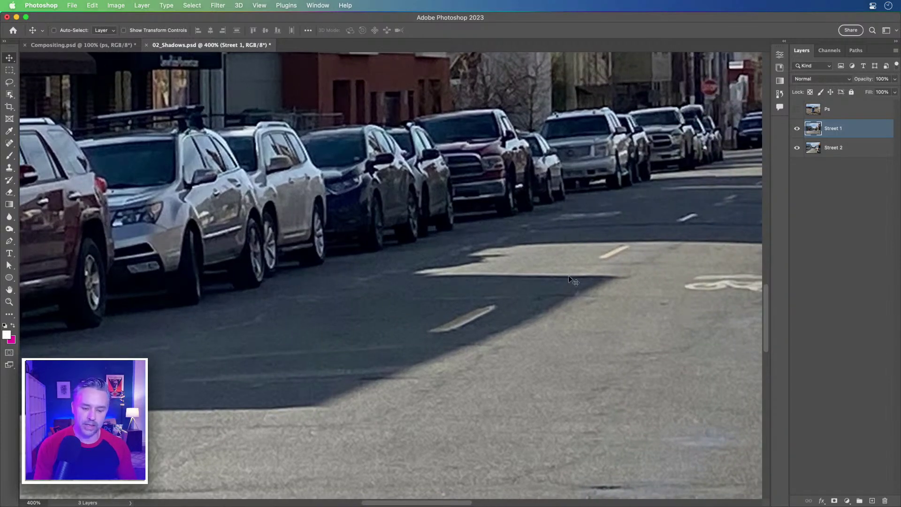
drag(324, 278, 481, 263)
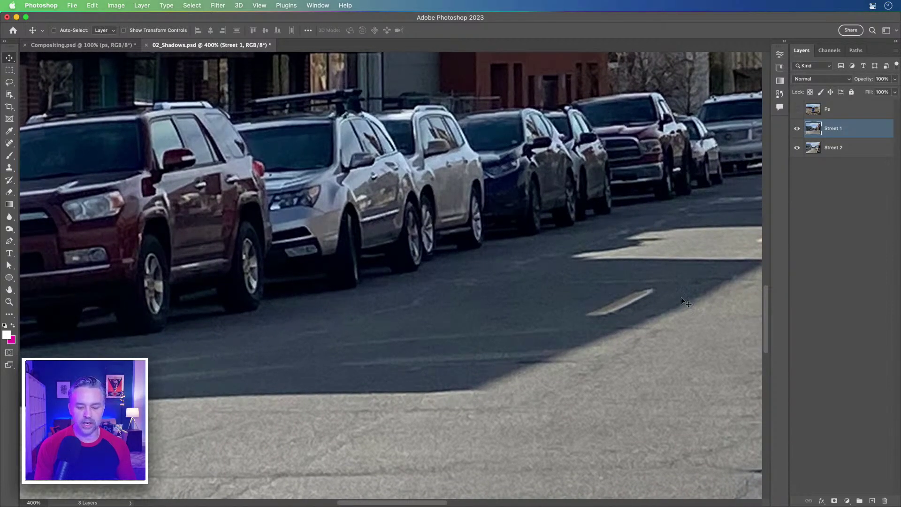
key(i)
click(434, 317)
click(510, 303)
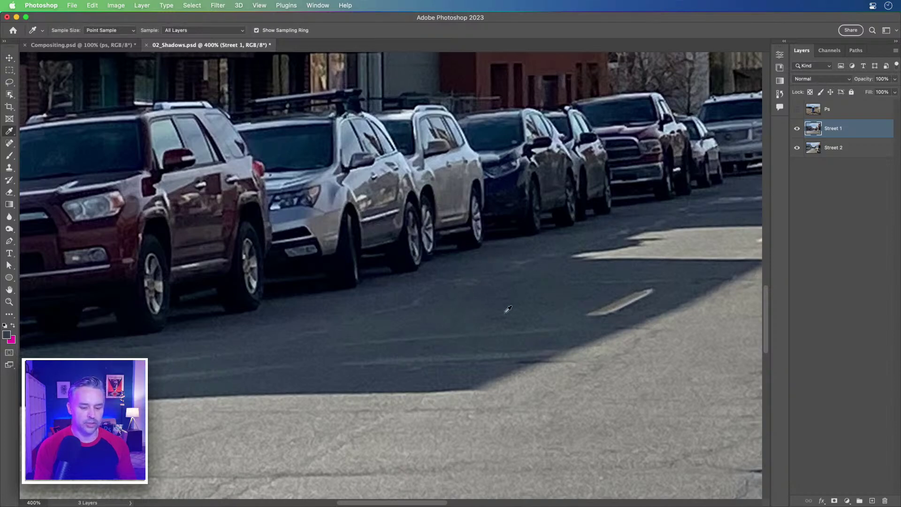
click(448, 320)
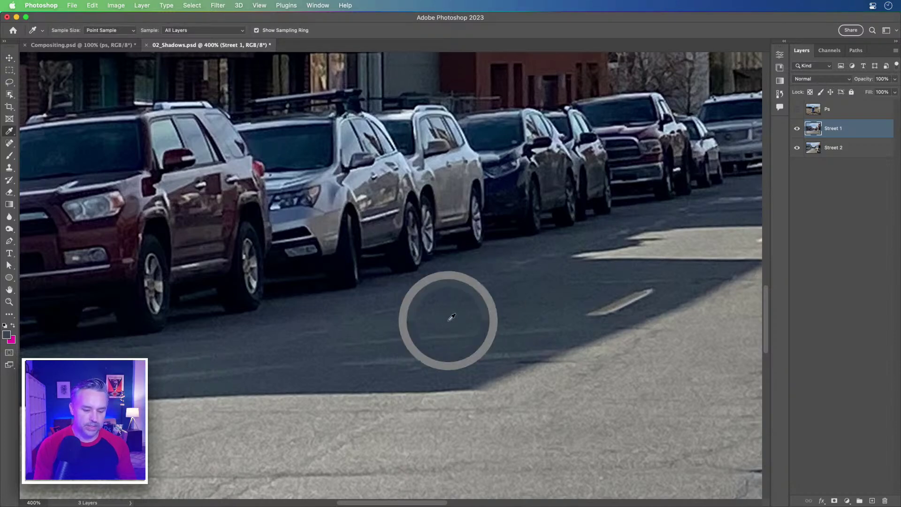
click(7, 334)
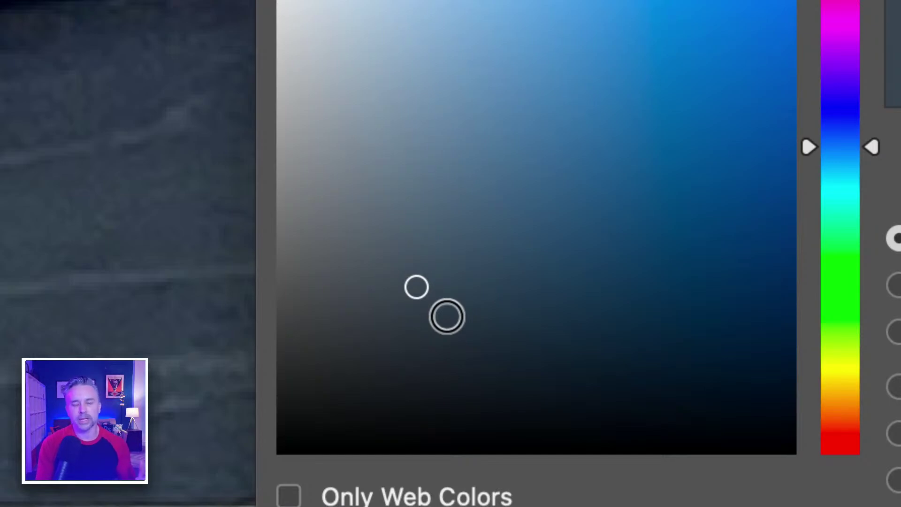
click(417, 287)
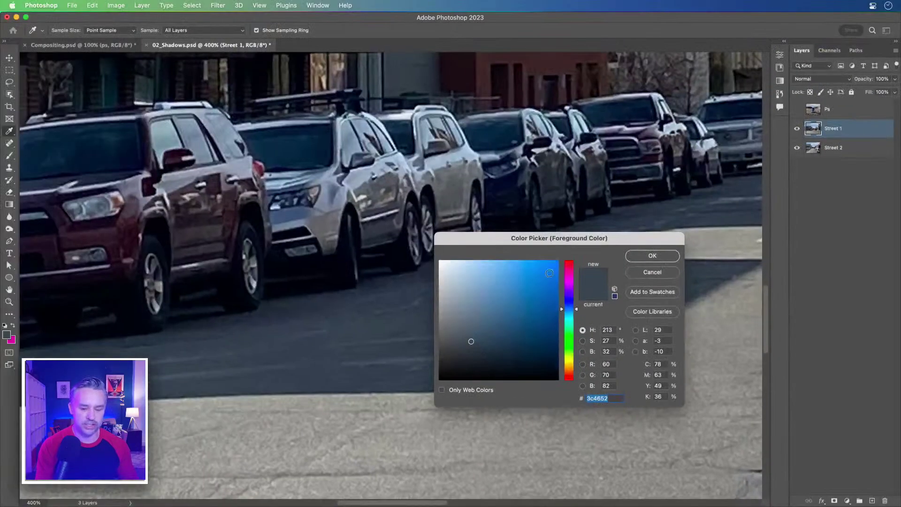
click(651, 255)
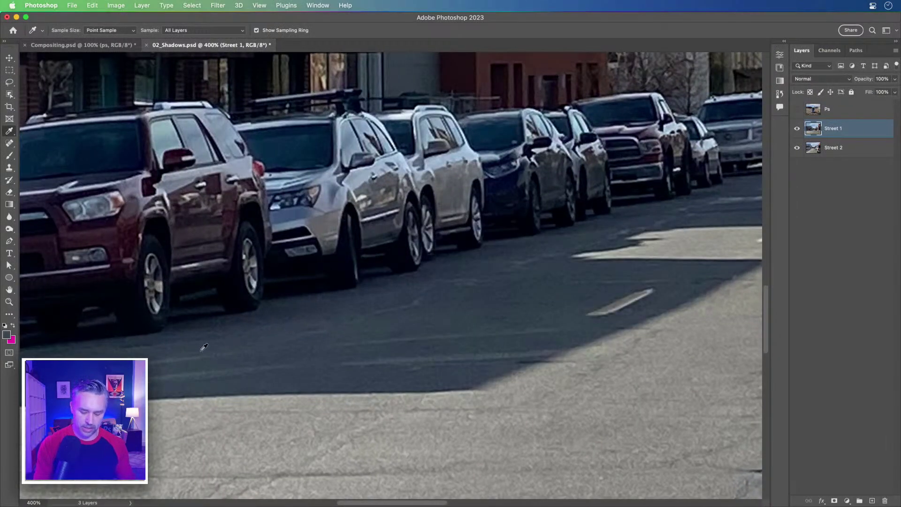
- Show the Ps layer and make it the active layer
key(super+0)
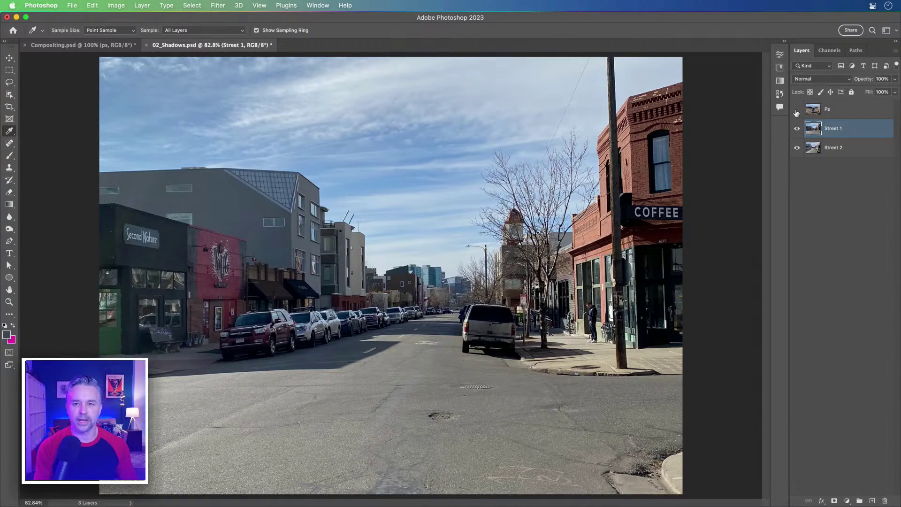
click(829, 112)
key(super+comma)
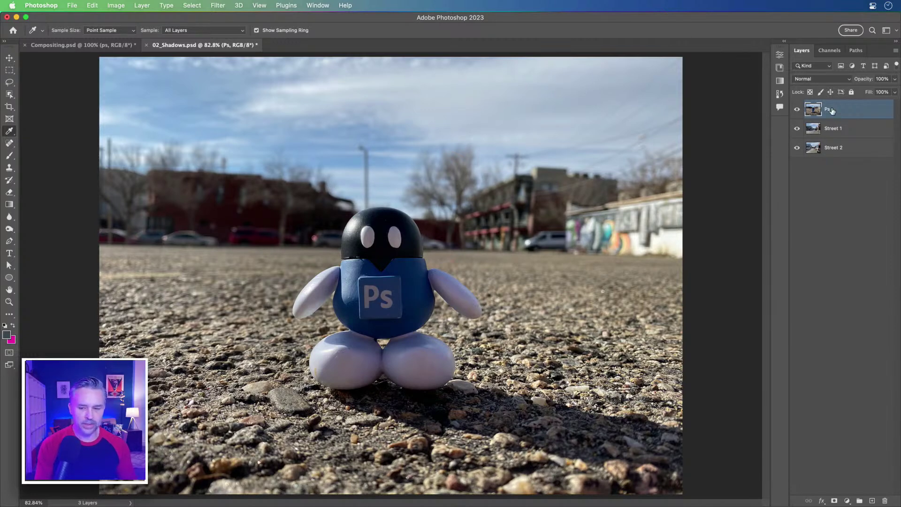
- Mask out the background of the Ps layer with the Remove Background quick action
click(784, 41)
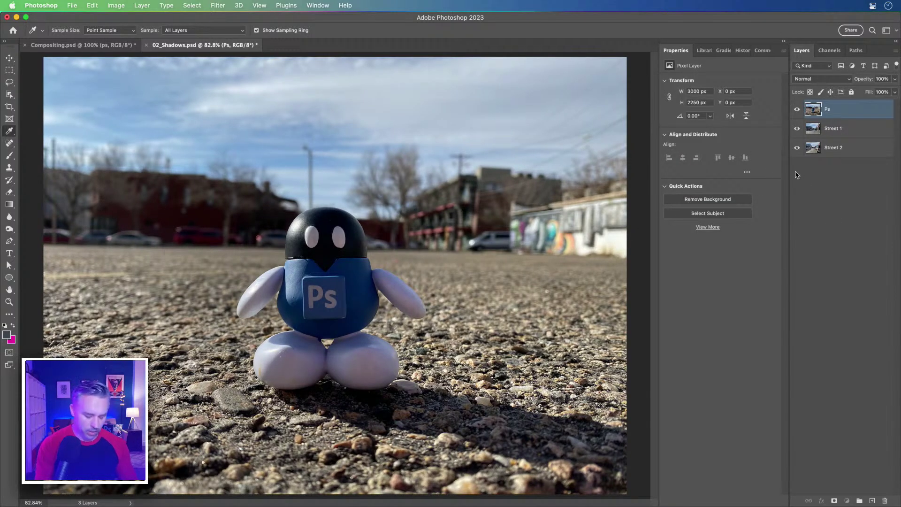
click(9, 95)
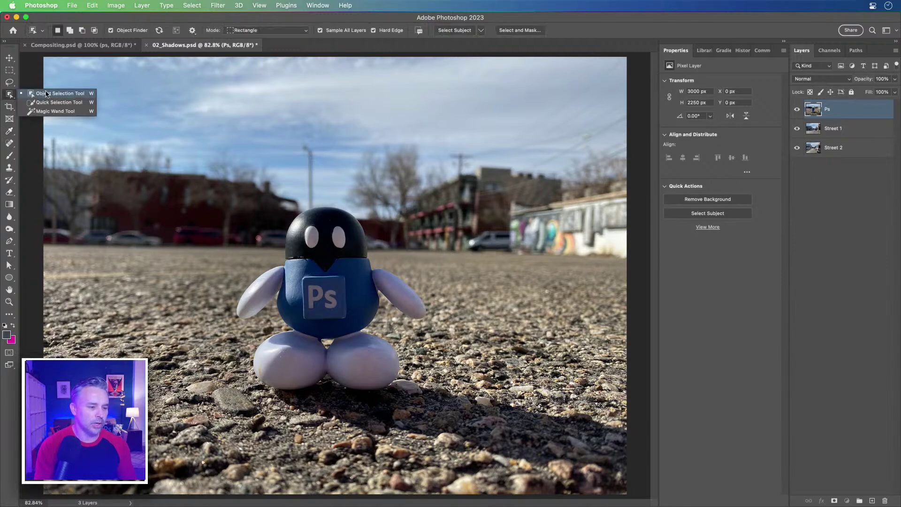
click(47, 93)
click(8, 58)
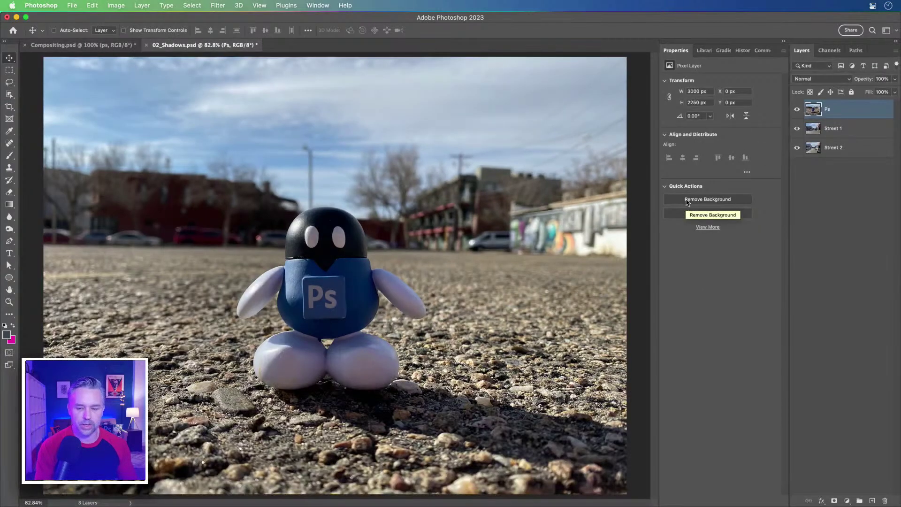
click(688, 200)
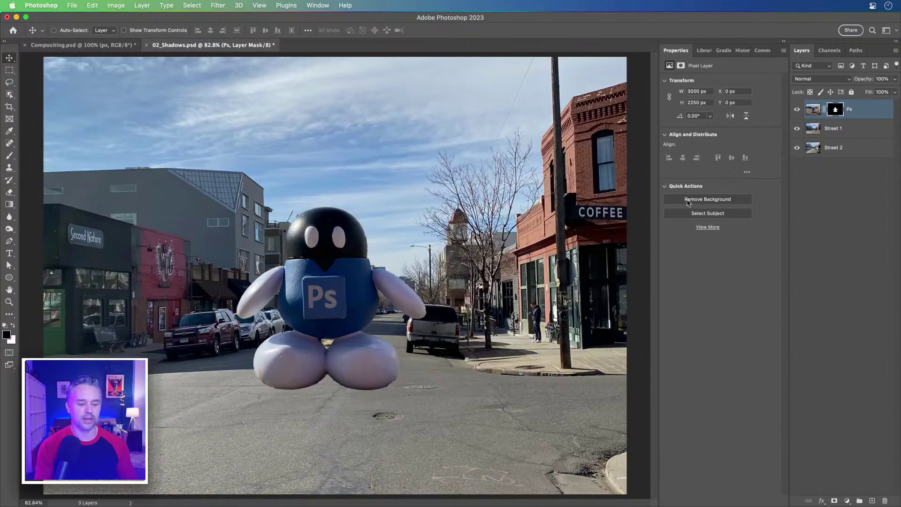
- Select the leftover background triangle between the toy's body and legs on the Ps layer's image with the Quick Selection tool
key(super+plus)
key(super+plus)
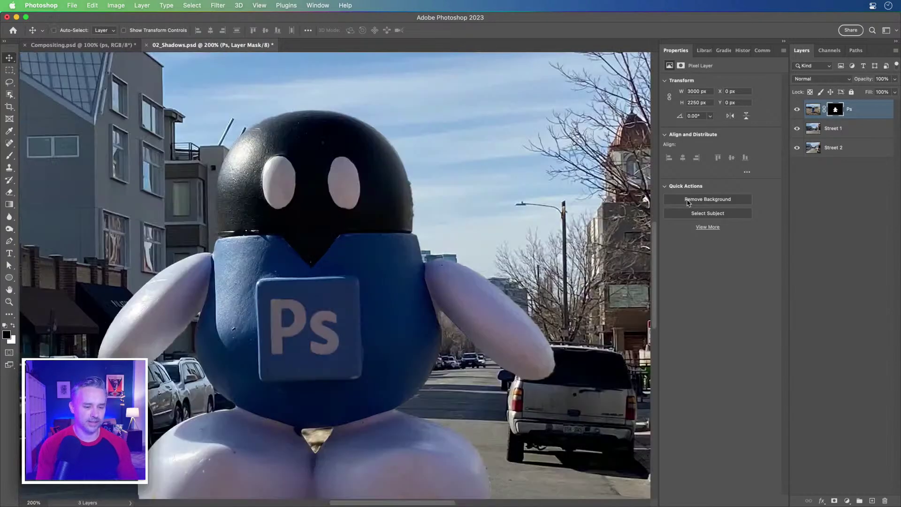
drag(266, 236, 345, 174)
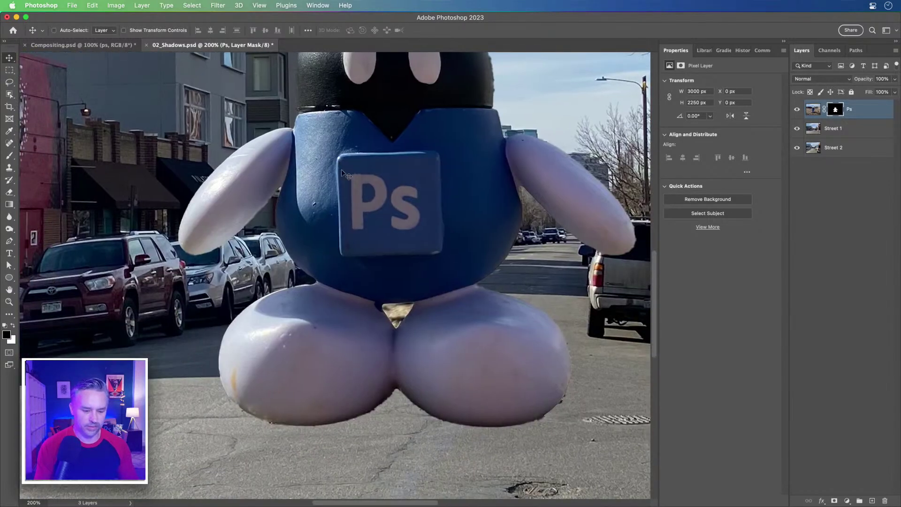
drag(300, 261, 275, 312)
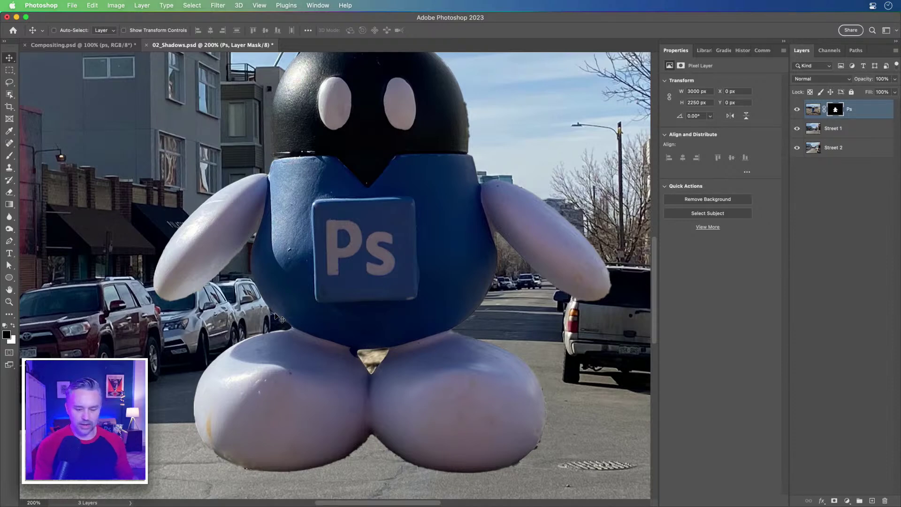
scroll(320, 331, up, 3)
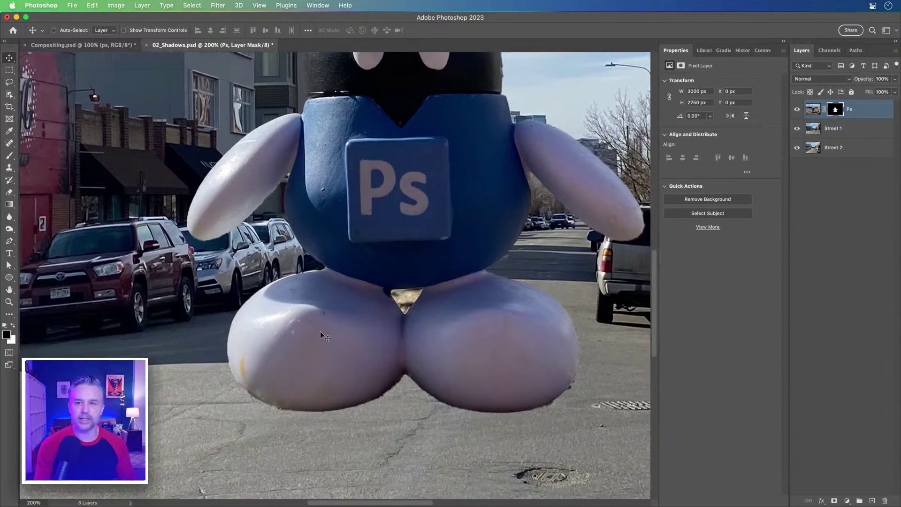
scroll(397, 343, right, 3)
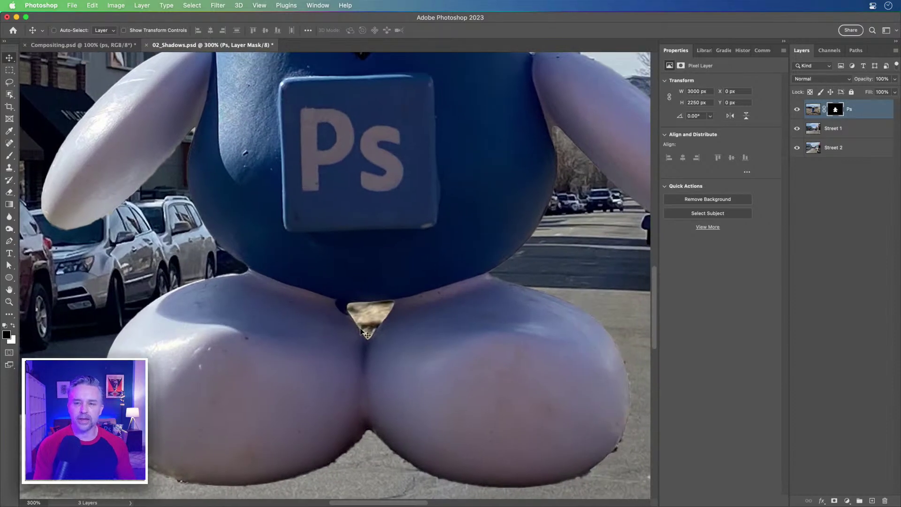
click(814, 110)
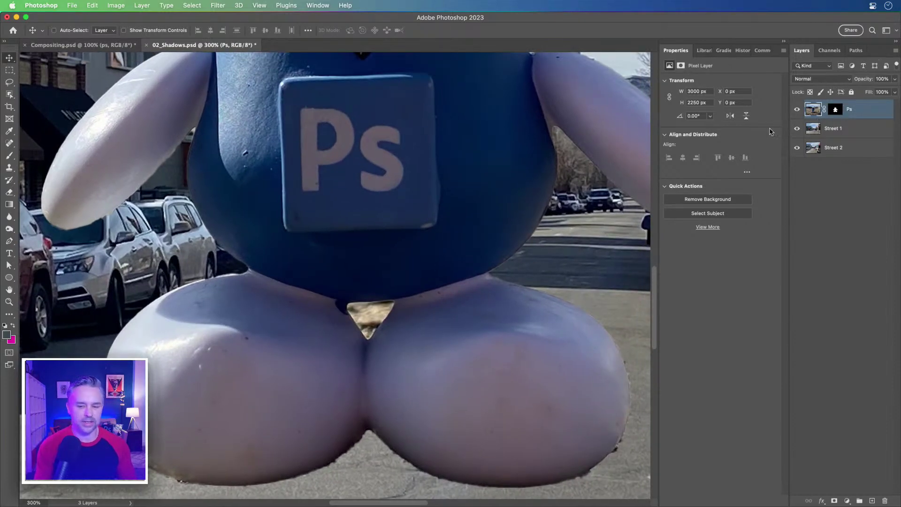
click(9, 94)
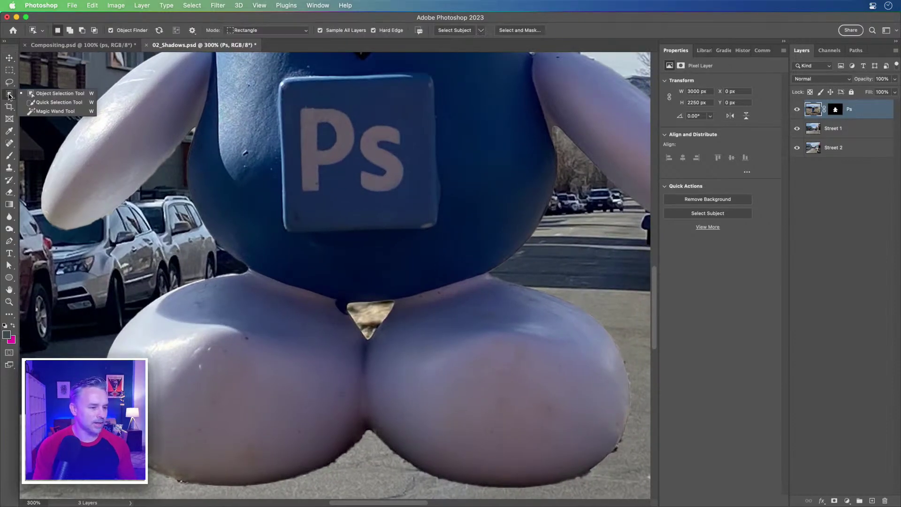
click(35, 103)
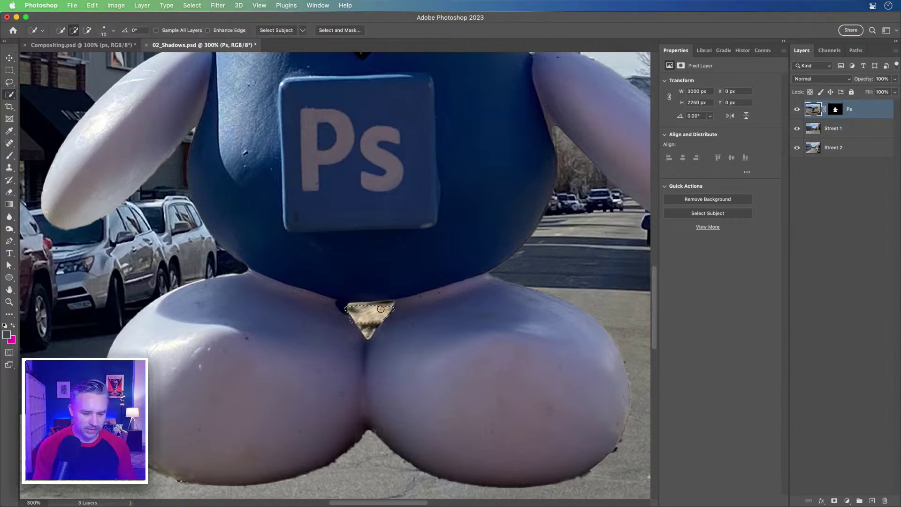
mouse_move(365, 307)
mouse_down()
mouse_move(387, 304)
mouse_move(369, 314)
mouse_move(360, 342)
mouse_up()
key(alt)
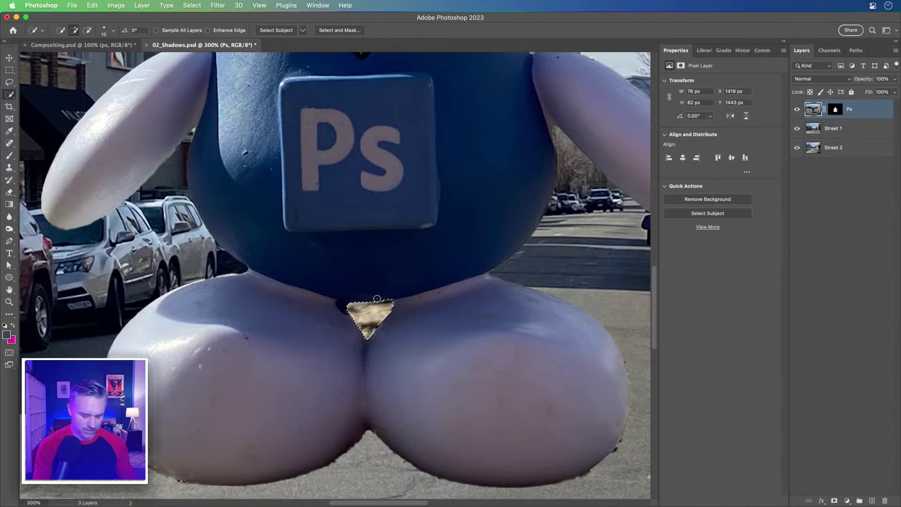
drag(392, 297, 307, 292)
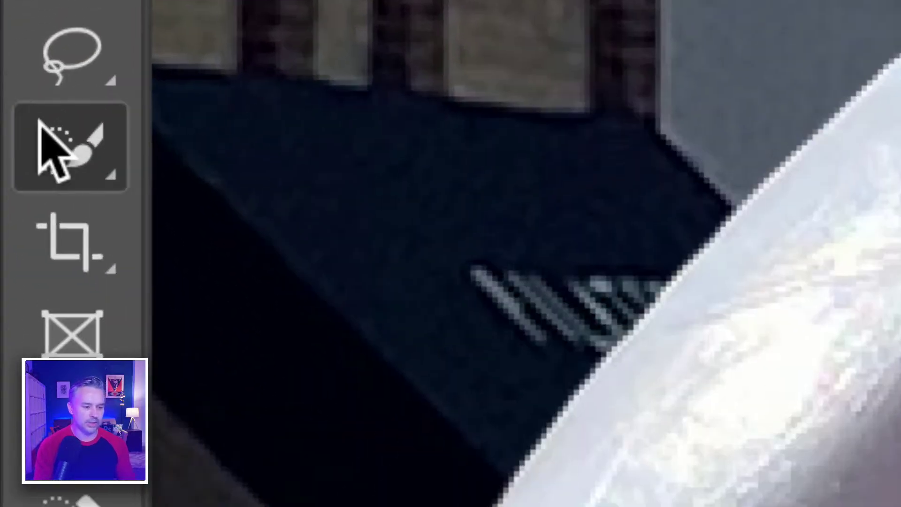
right_click(5, 91)
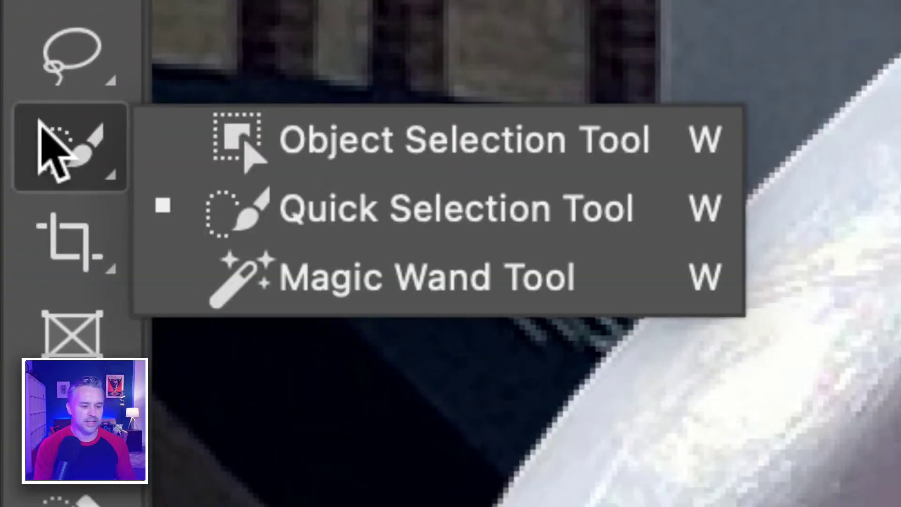
click(395, 211)
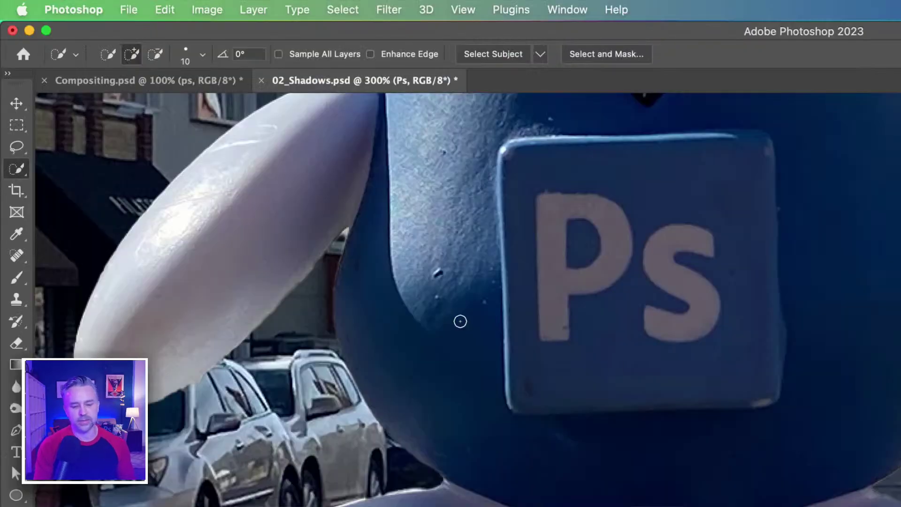
- Make the Ps layer's mask active, fill the selected gap with the black foreground color at 100% opacity, and clear the selection
drag(702, 442, 518, 193)
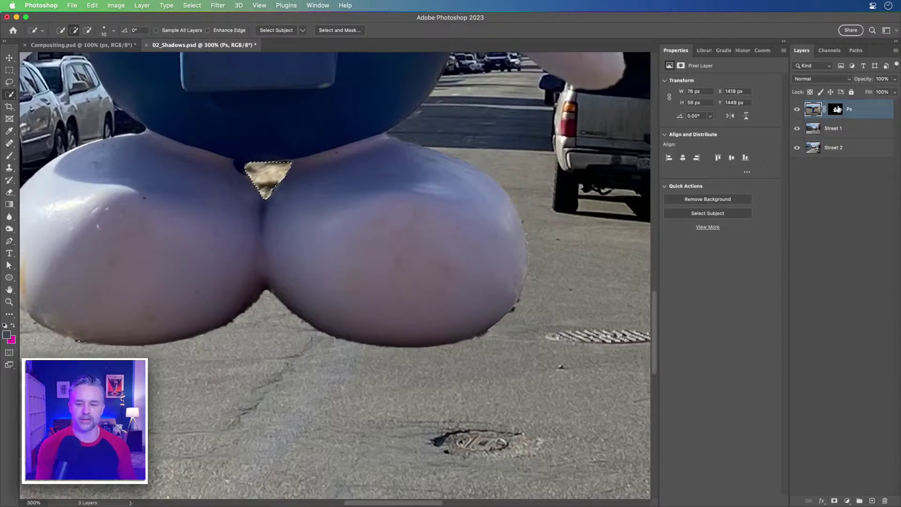
click(836, 109)
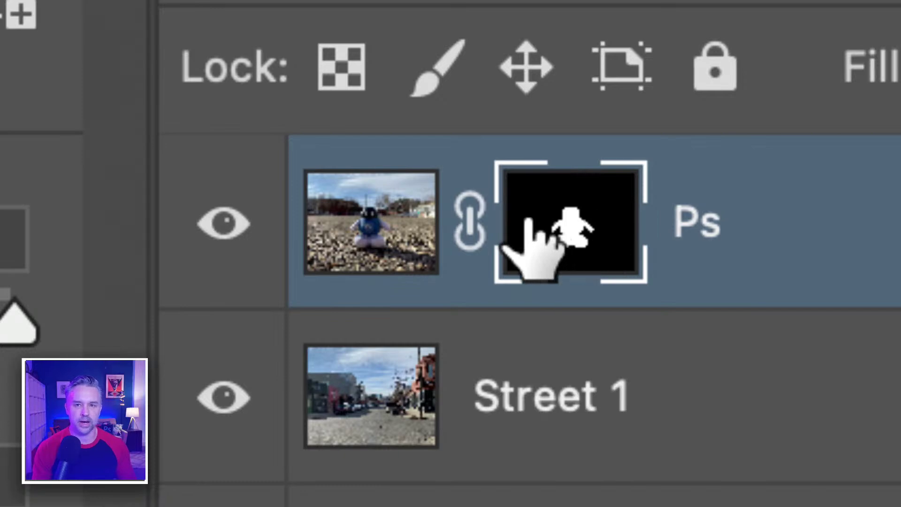
click(392, 235)
click(570, 214)
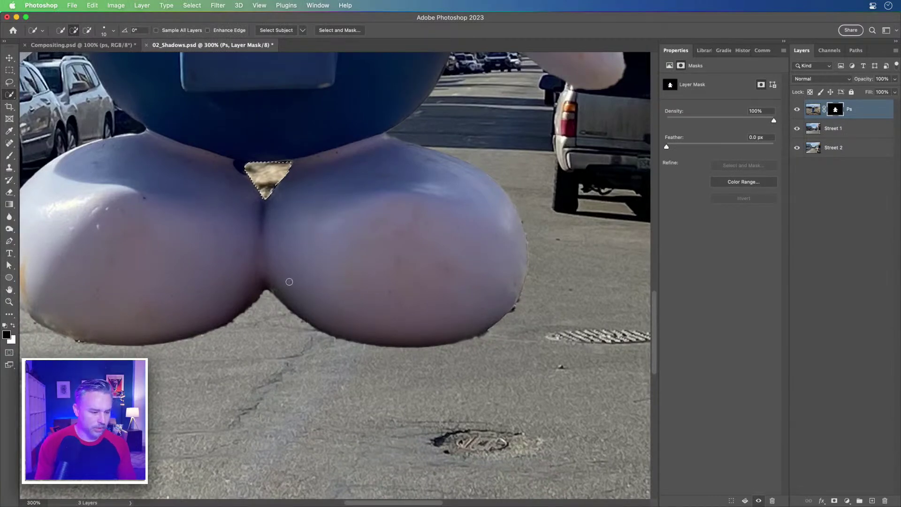
key(alt)
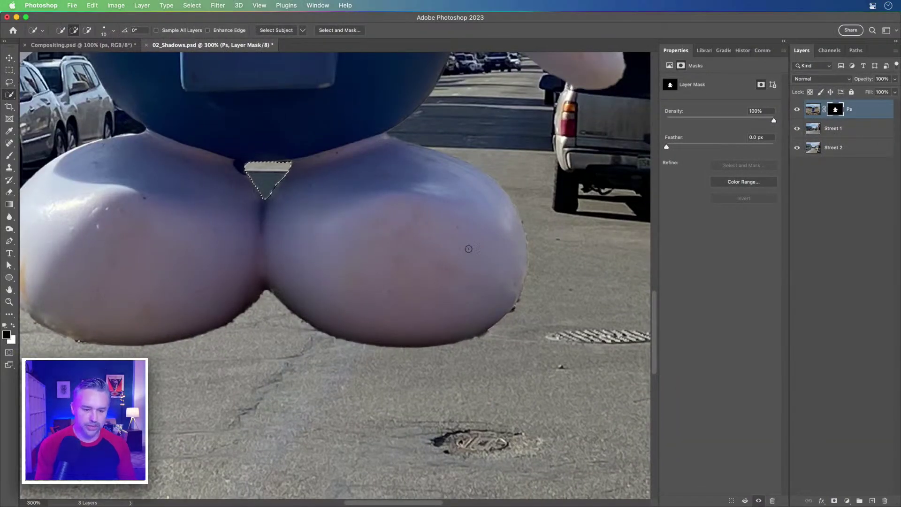
key(shift+BackSpace)
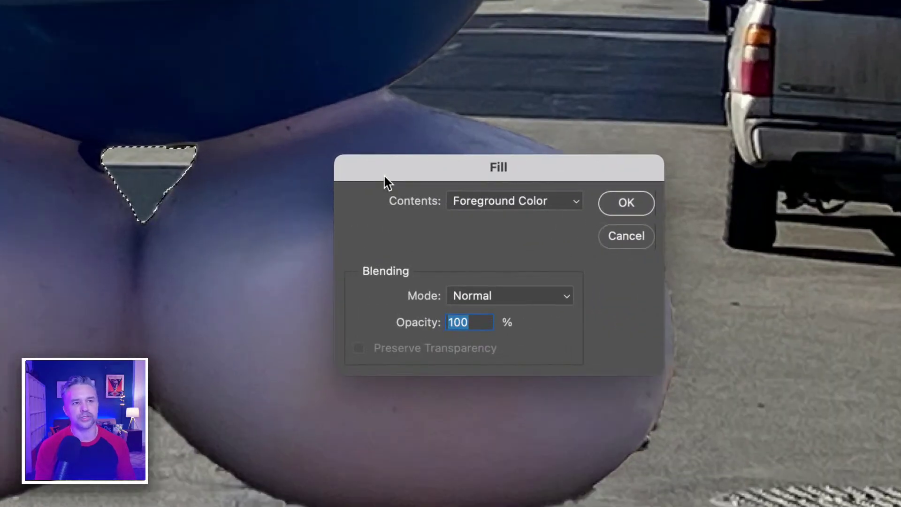
click(511, 201)
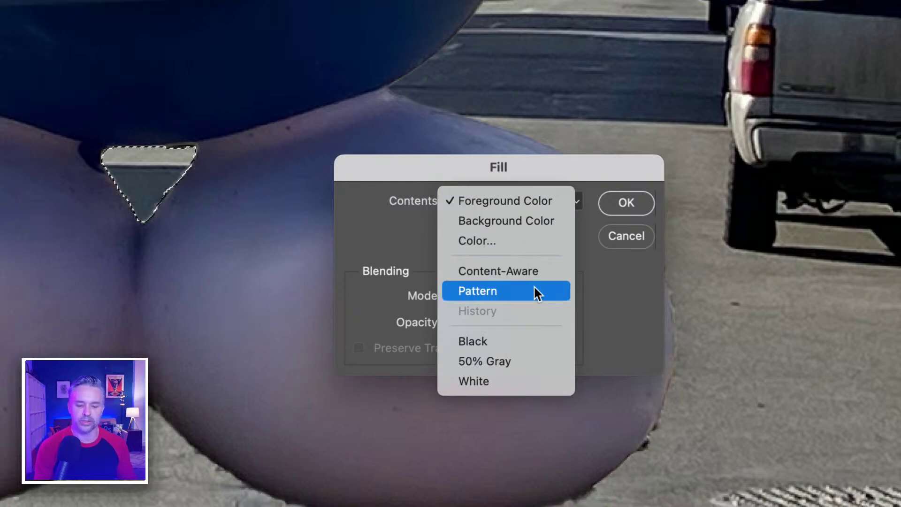
click(486, 197)
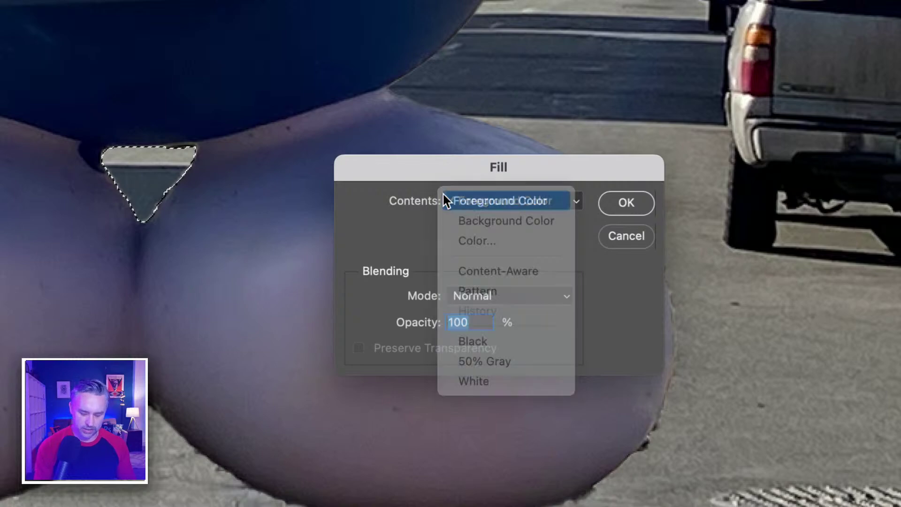
click(626, 203)
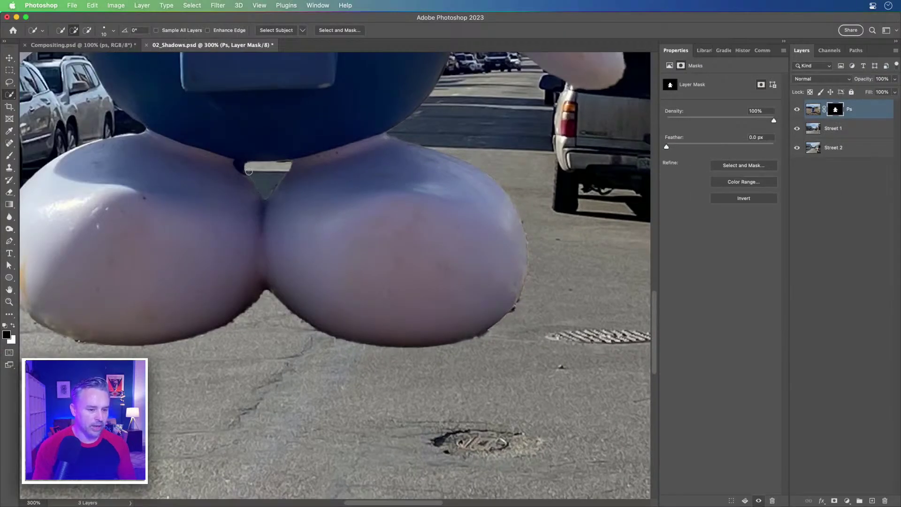
key(super+d)
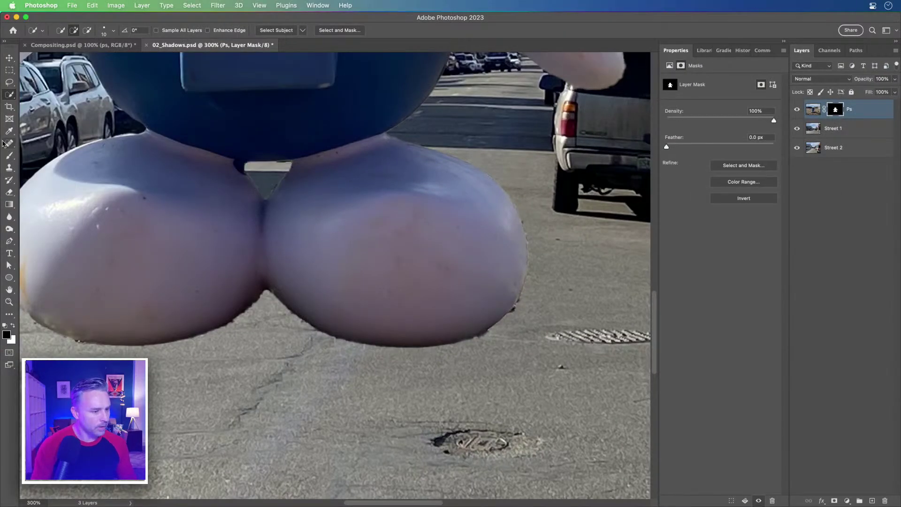
- Set up a hard round 30 px brush with 100% flow and mask out the dark specks along the toy's foot edge
click(9, 154)
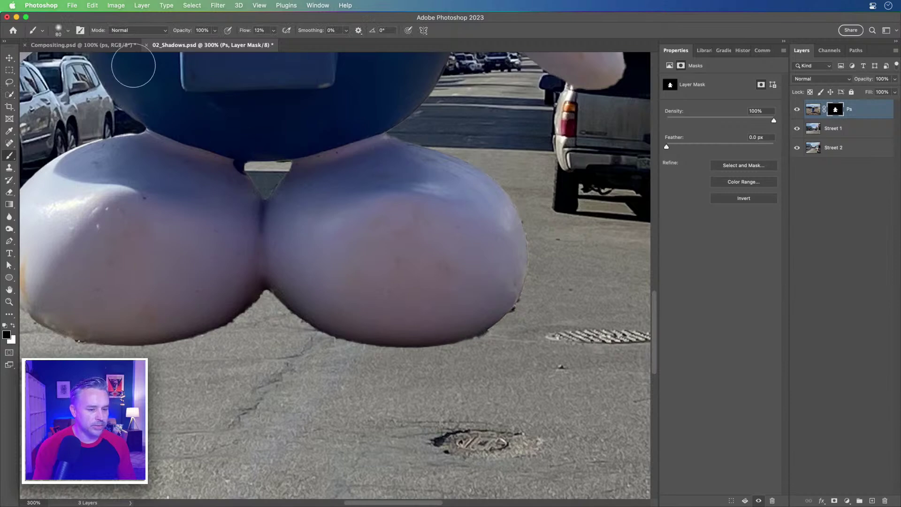
drag(245, 30, 396, 40)
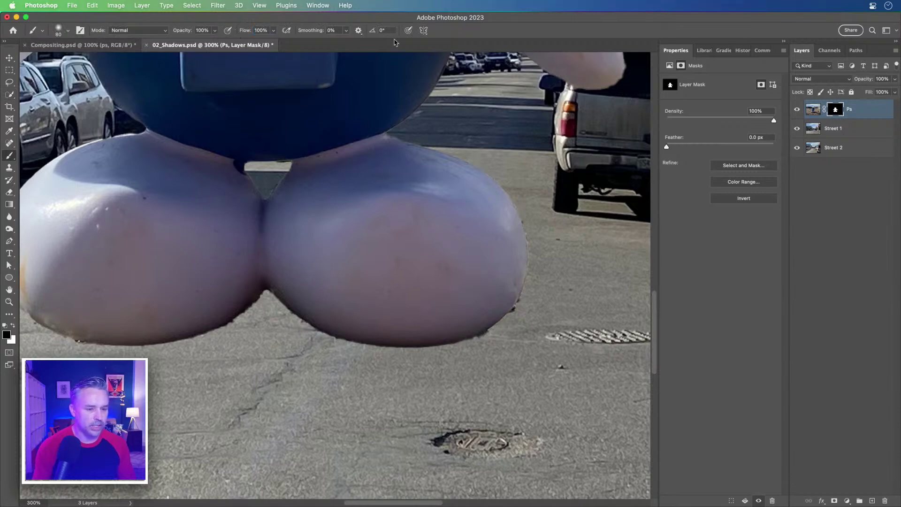
click(68, 31)
double_click(209, 146)
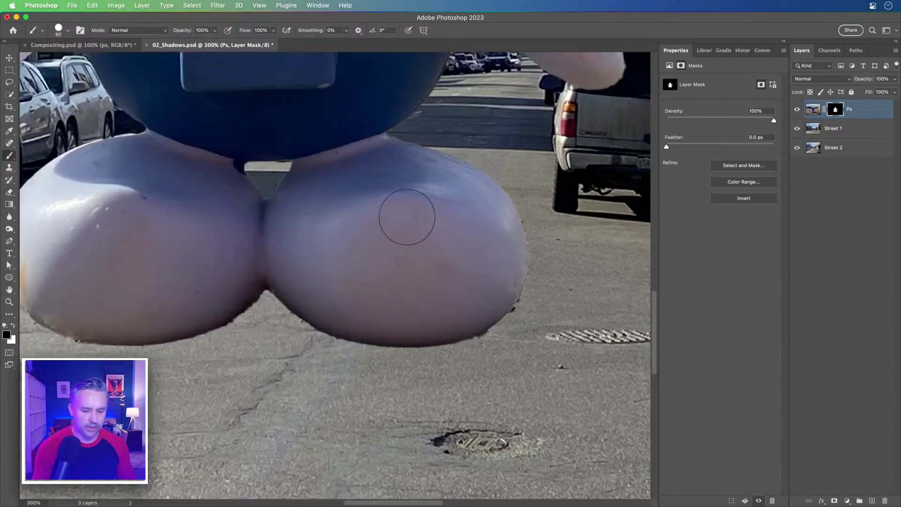
key(bracketleft)
key(bracketleft)
key(bracketleft)
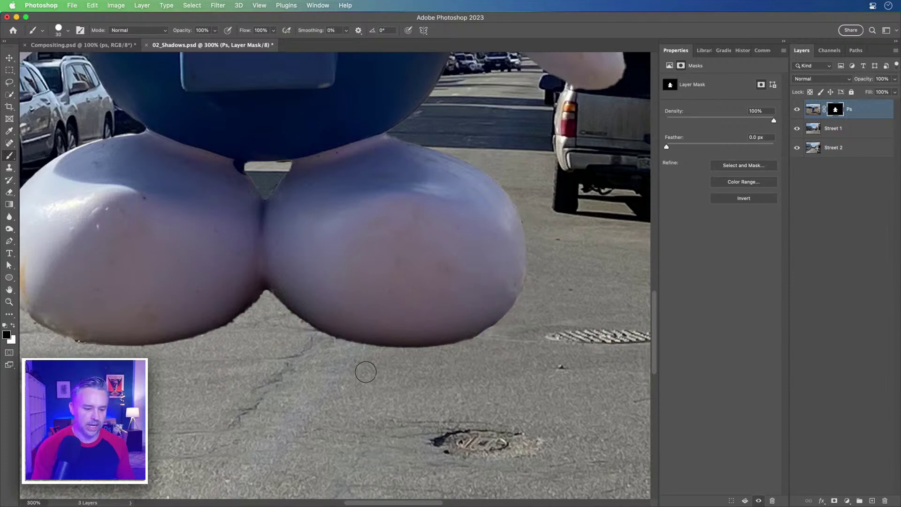
- Try to mask out the rough fringe along the side of the toy's black head and undo the stroke
scroll(364, 372, left, 7)
scroll(364, 372, up, 3)
scroll(221, 187, up, 14)
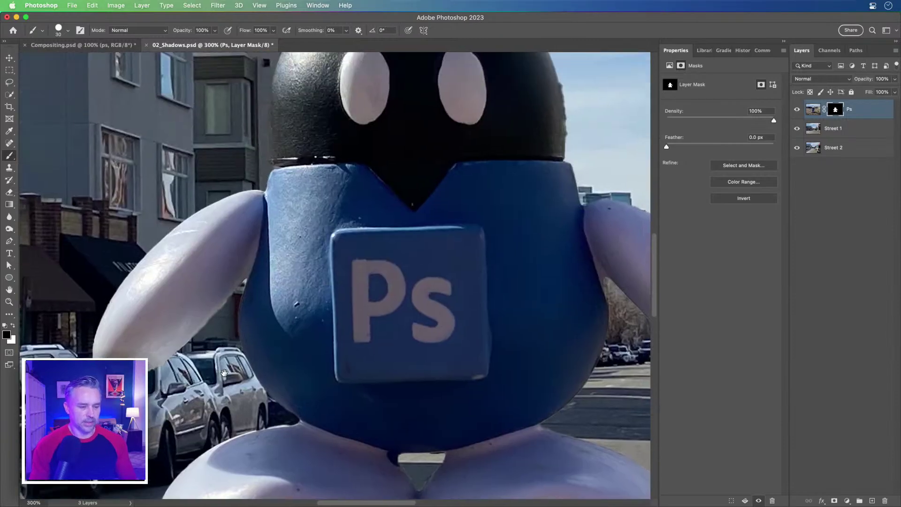
scroll(230, 201, right, 9)
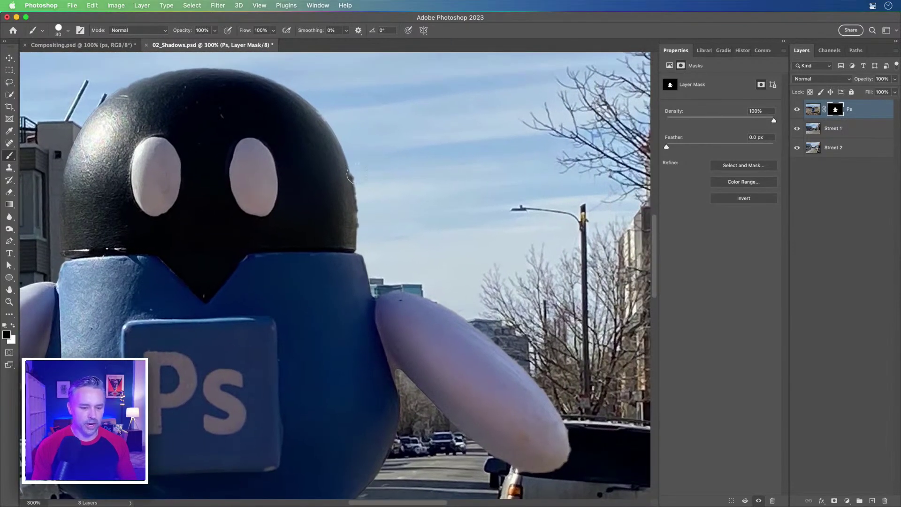
drag(360, 169, 364, 220)
key(super+z)
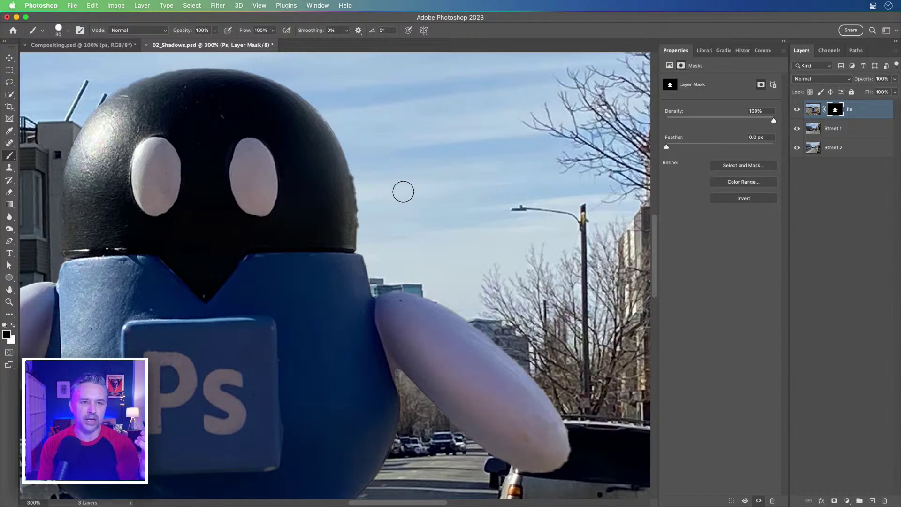
- Refine the mask along the side of the black head with a 25 px brush, hiding the fringe with black and restoring the rim with white
key(super+plus)
drag(494, 97, 604, 166)
key(bracketleft)
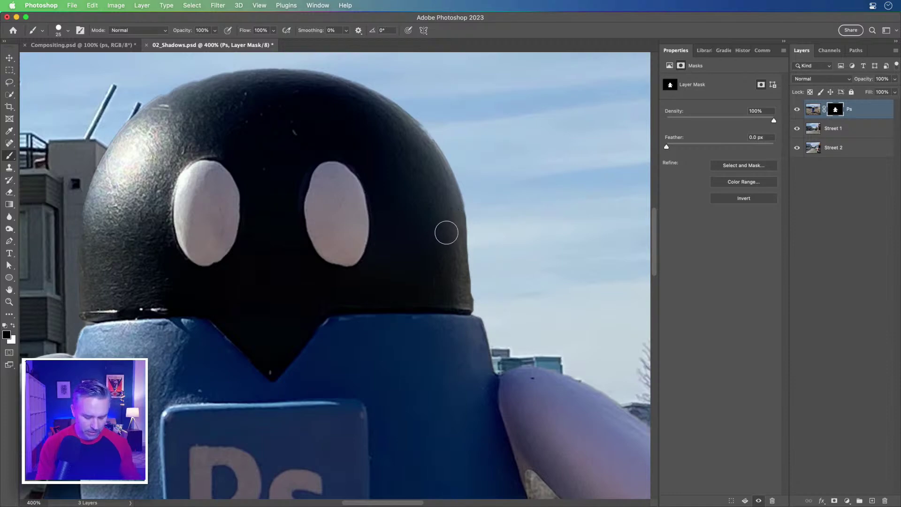
key(x)
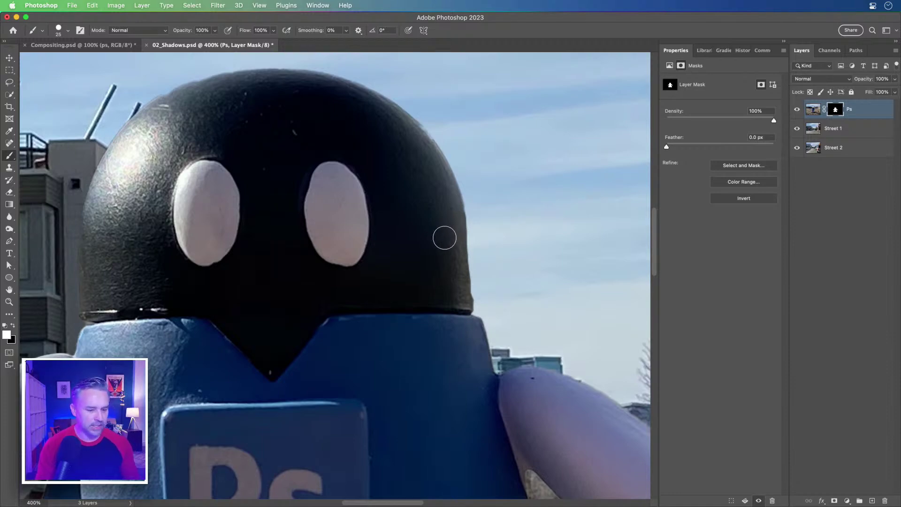
drag(454, 213, 461, 297)
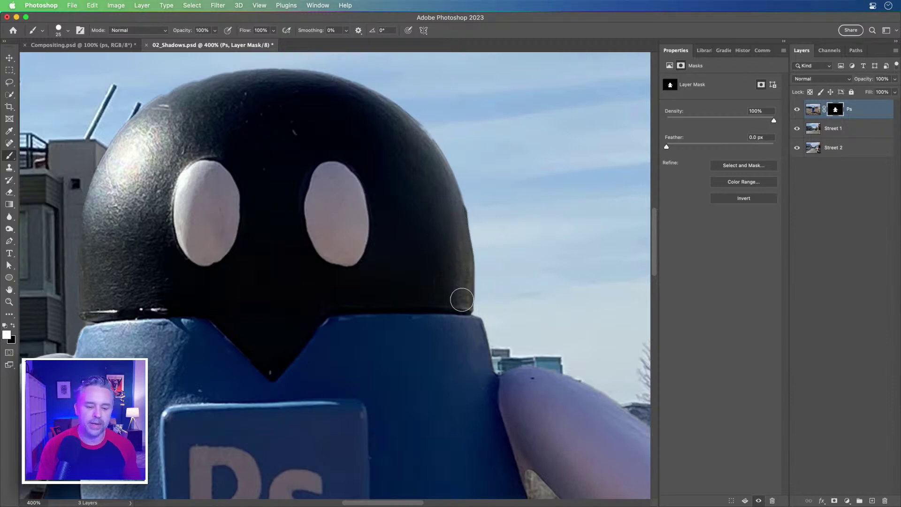
- Set the hardness of the 25 px Hard Round brush to 99%
scroll(389, 239, down, 2)
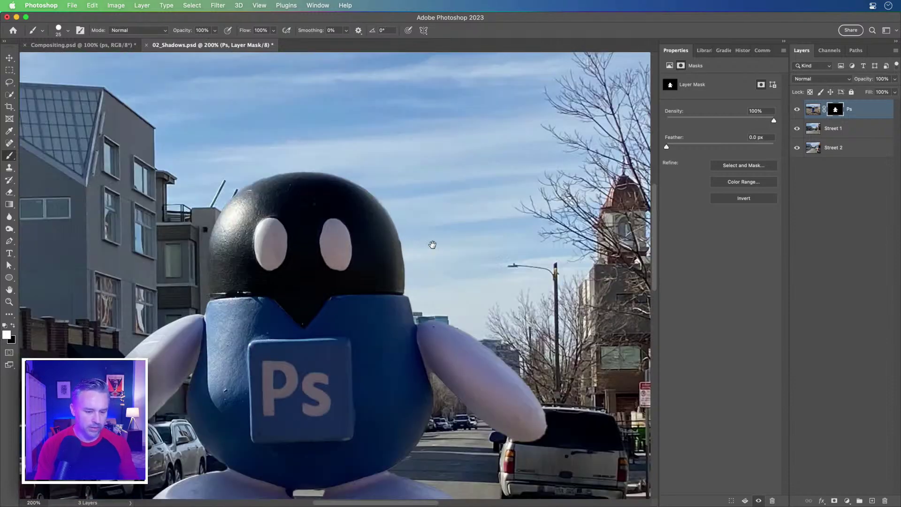
scroll(428, 242, down, 5)
drag(454, 253, 408, 264)
key(super+minus)
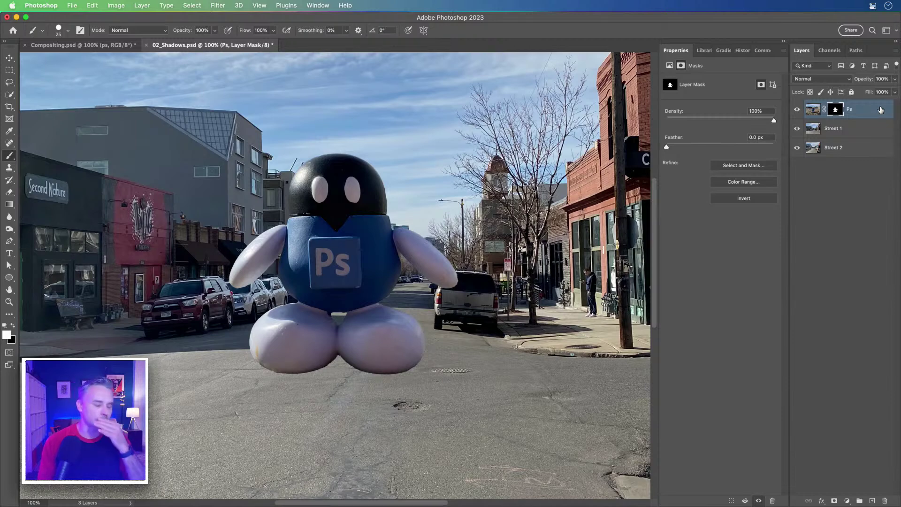
click(68, 32)
mouse_move(108, 85)
mouse_down()
mouse_move(80, 86)
mouse_move(113, 89)
mouse_up()
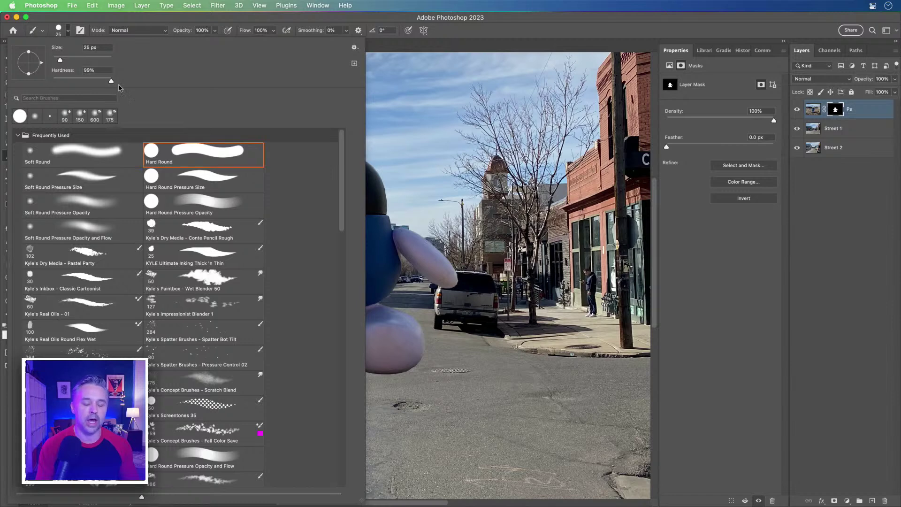
click(431, 22)
- Examine how soft the edges of the parked SUV are in the street photo compared with the toy's mask edges
key(super+equal)
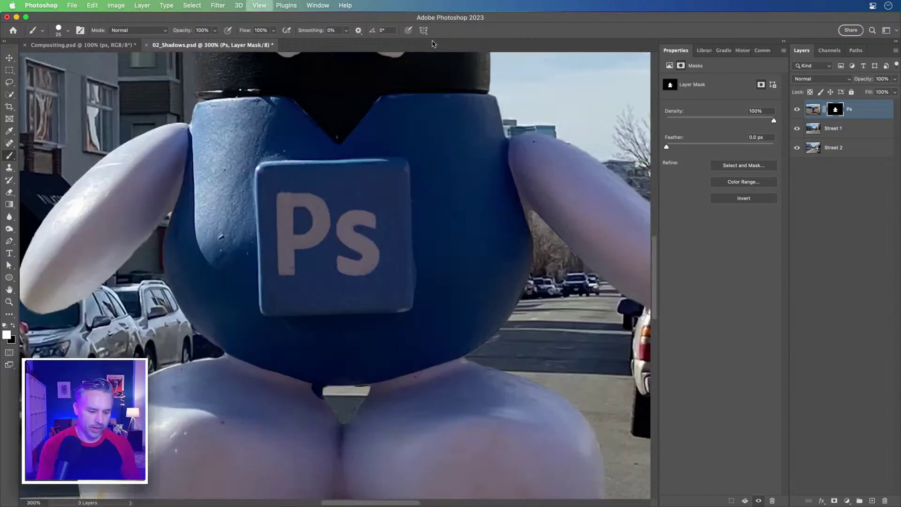
scroll(482, 248, up, 2)
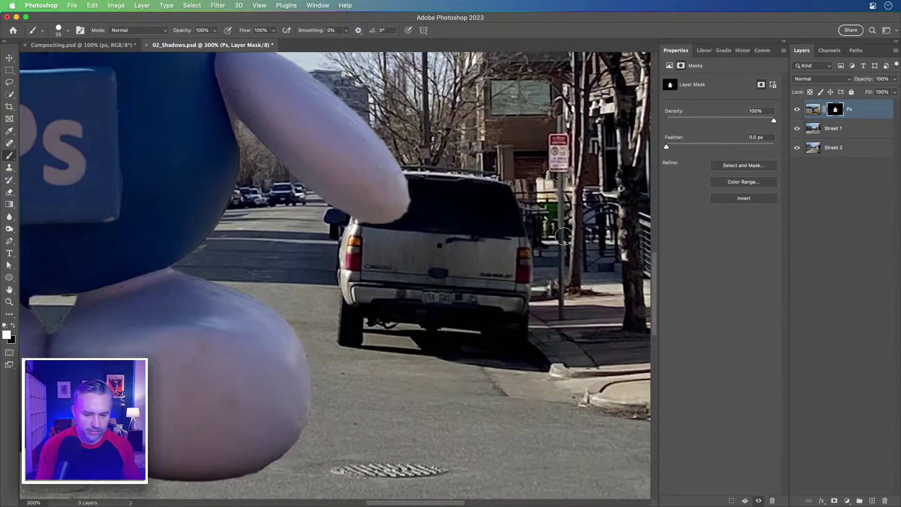
key(super+equal)
key(super+equal)
key(super+equal)
key(super+equal)
key(super+equal)
key(super+equal)
key(super+equal)
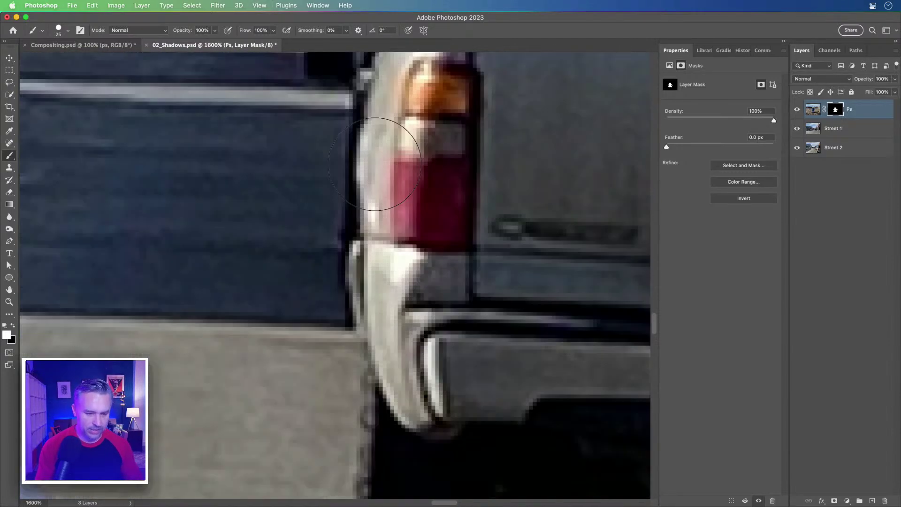
key(super+minus)
key(super+minus)
key(super+minus)
key(super+minus)
key(super+minus)
key(super+minus)
key(super+minus)
key(super+minus)
key(super+minus)
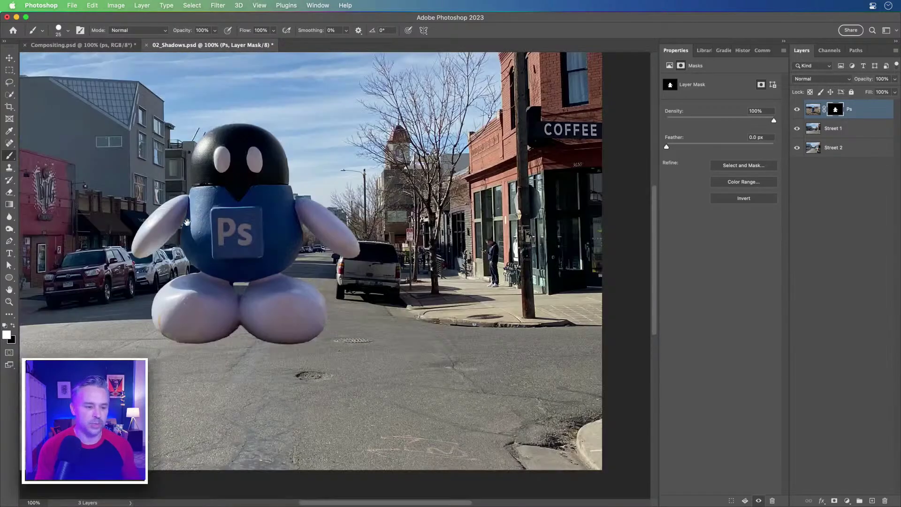
drag(186, 222, 253, 286)
- Convert the masked Ps layer to a Smart Object and move the toy to about X 1085 px, Y 794 px
right_click(857, 118)
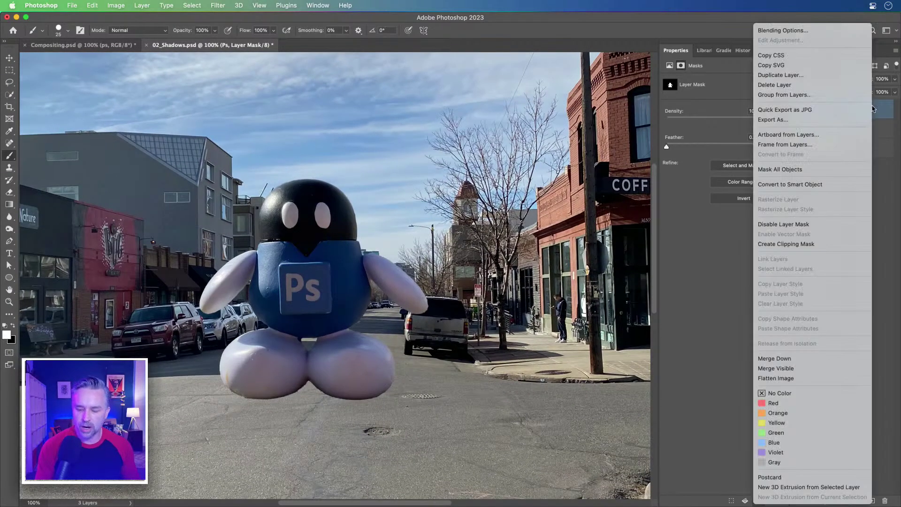
click(879, 110)
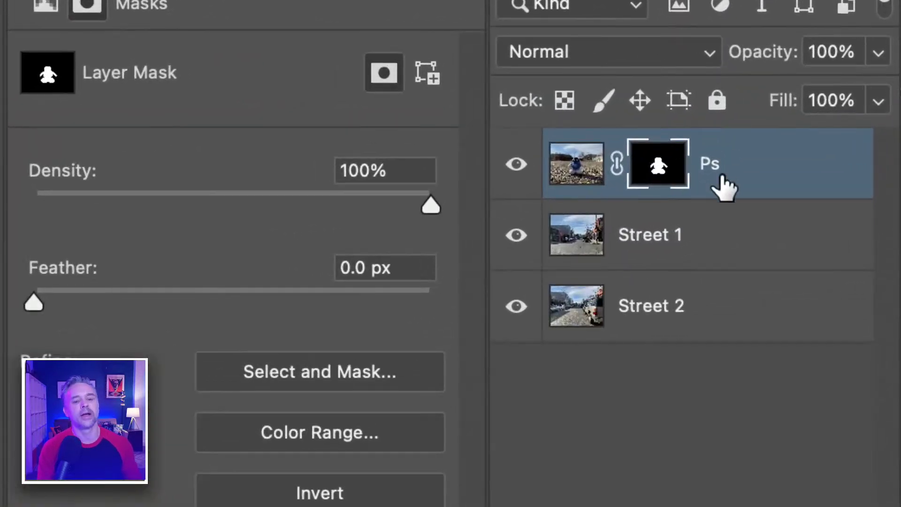
right_click(766, 151)
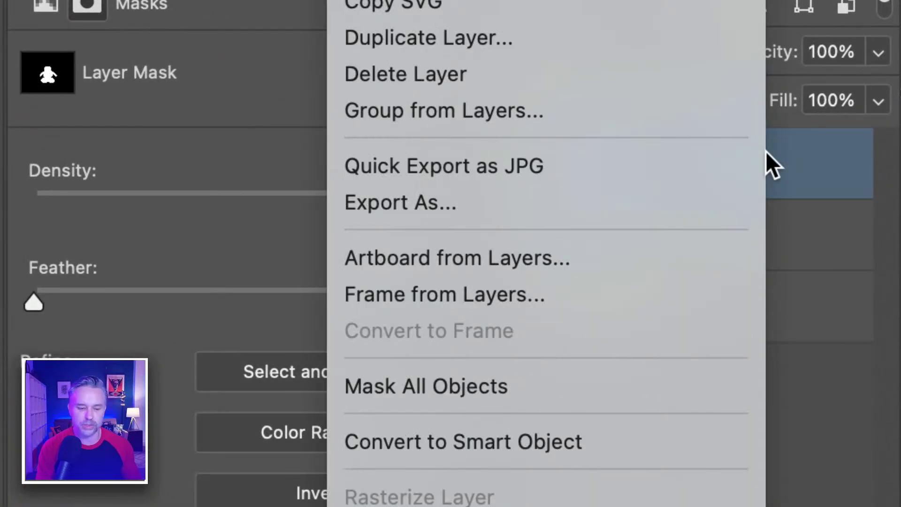
click(669, 443)
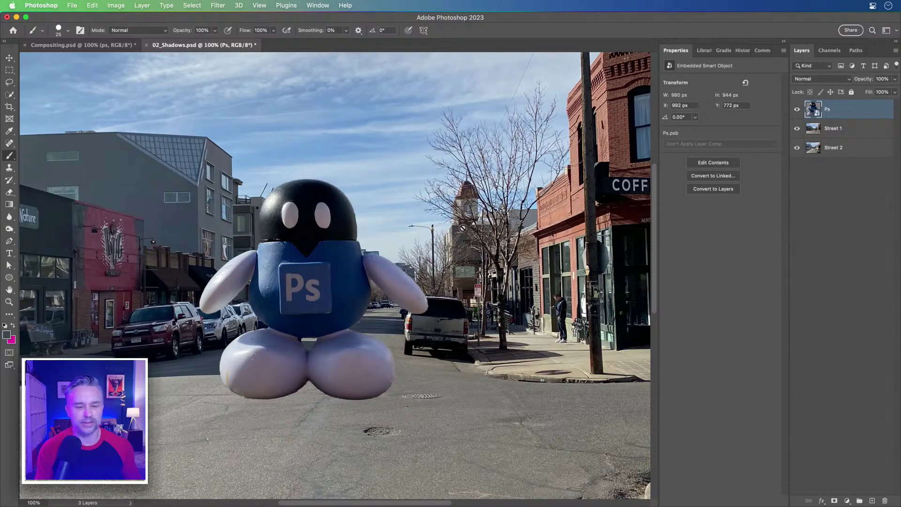
click(9, 58)
drag(288, 234, 322, 277)
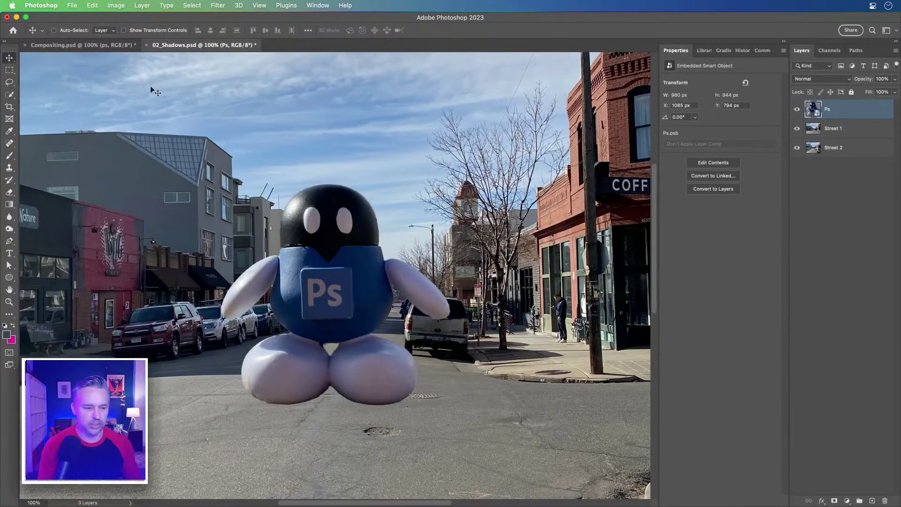
- In Compositing.psd, hide the ps and Bkgd groups and select the Ps Squishy 1 group, returning to 02_Shadows.psd
click(82, 45)
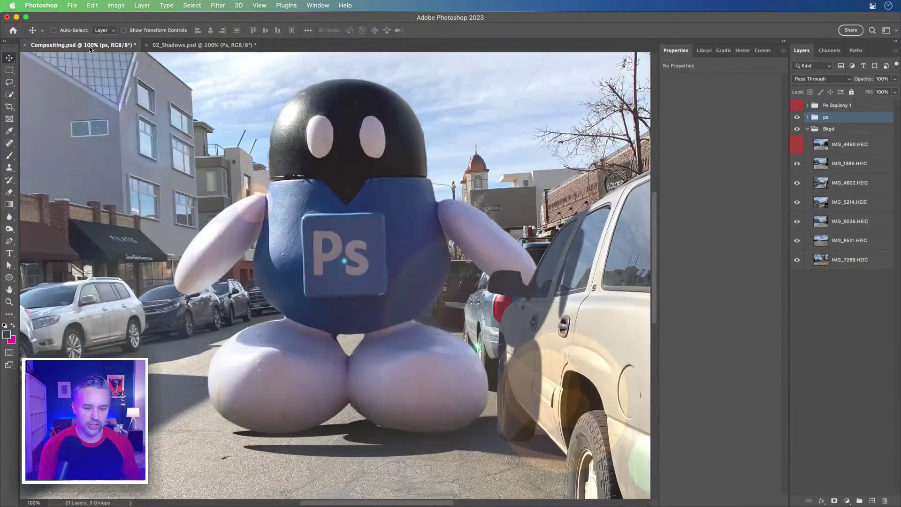
click(796, 119)
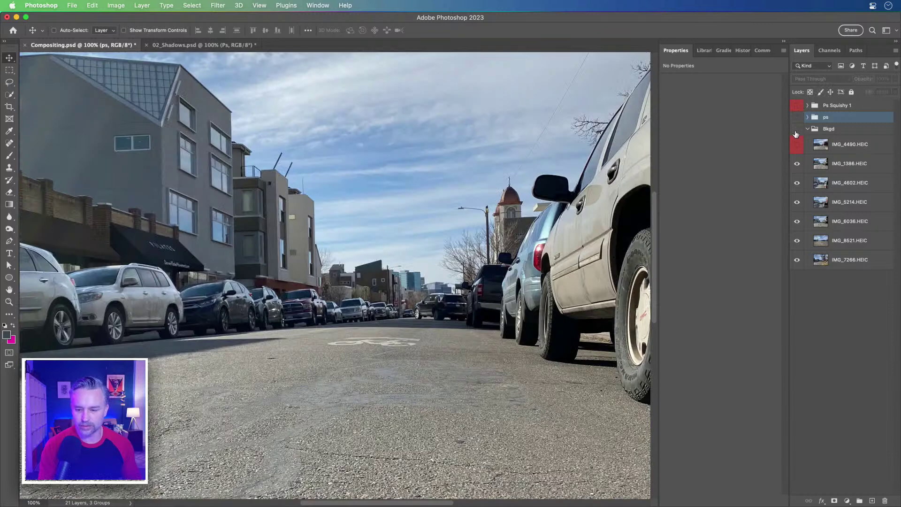
click(797, 129)
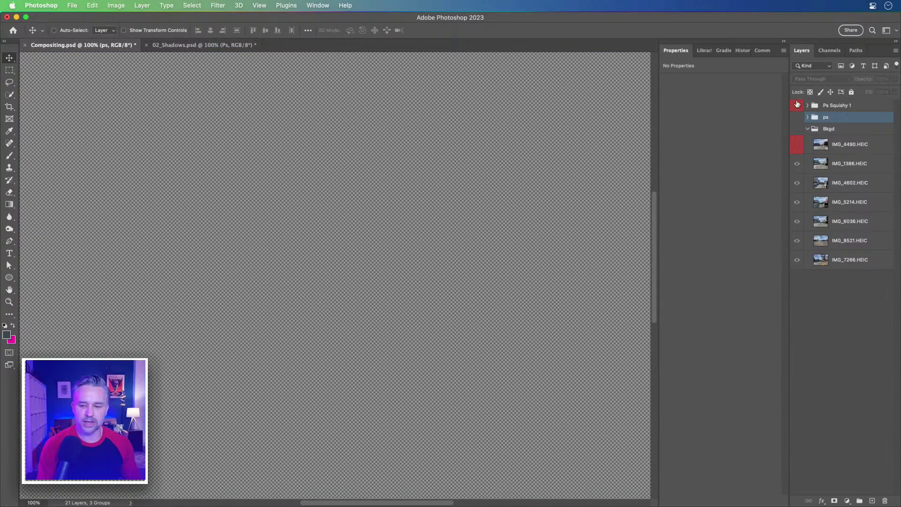
click(836, 106)
click(191, 48)
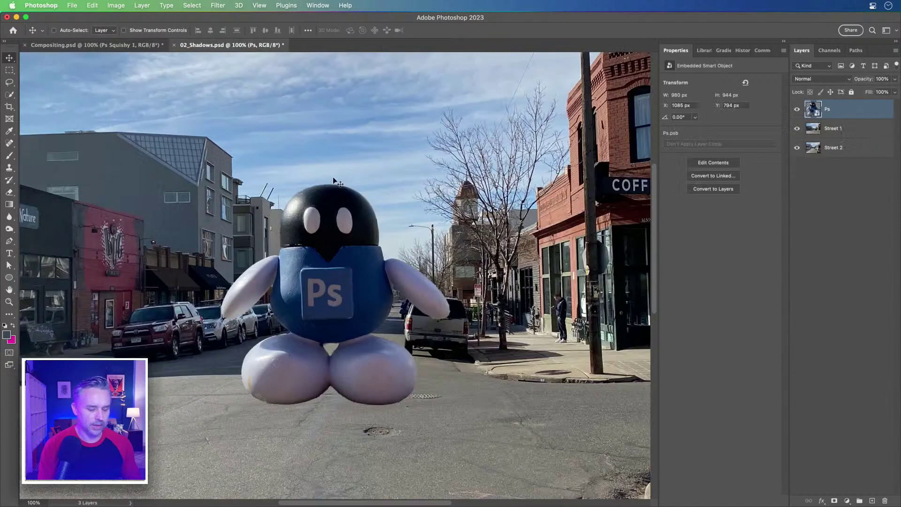
- Inspect the cutout around the gap between the toy's legs and move the toy to about X 985 px, Y 858 px
key(super+equal)
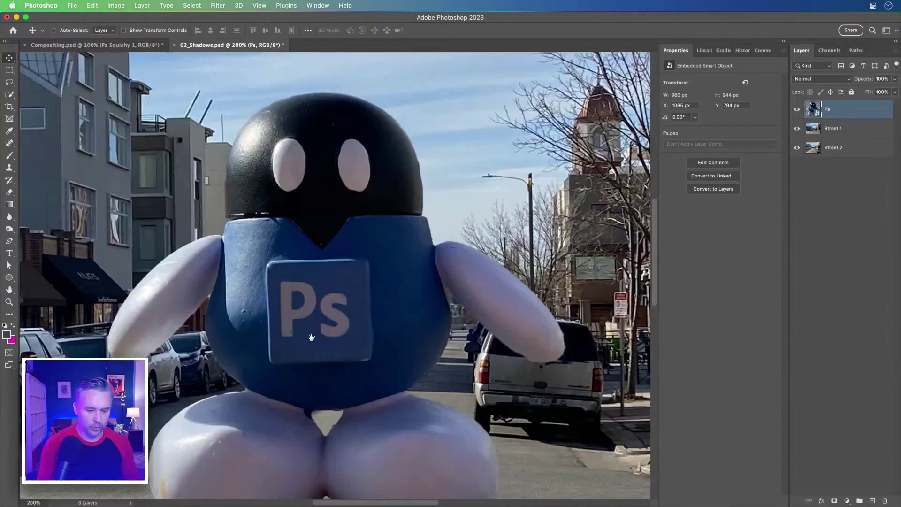
scroll(303, 313, down, 3)
scroll(201, 427, down, 3)
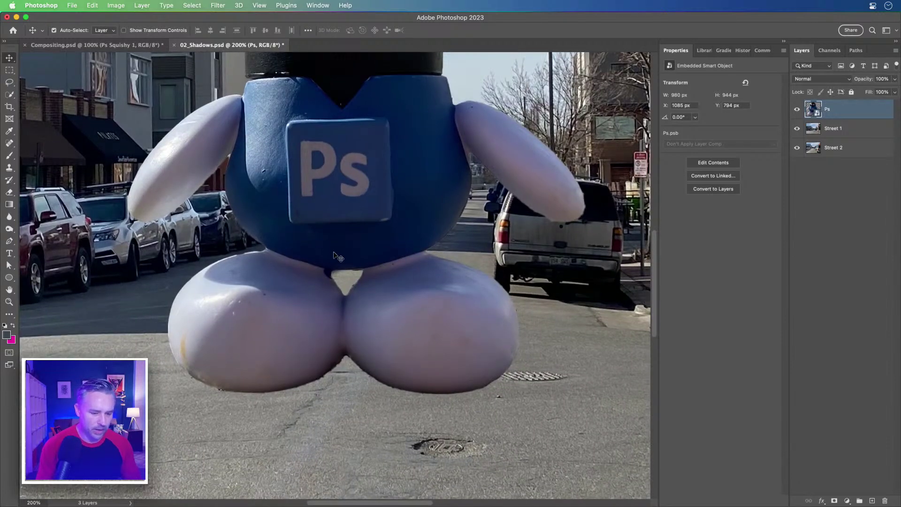
scroll(334, 254, up, 3)
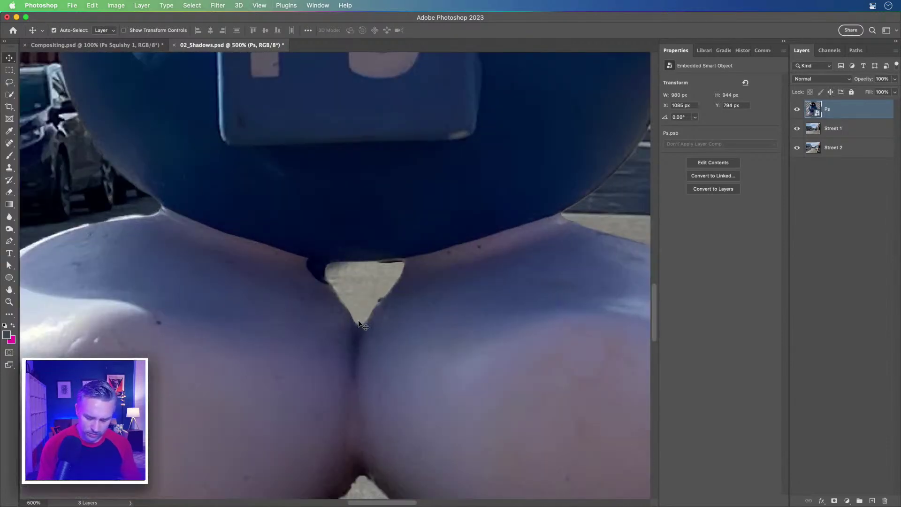
key(super+minus)
key(super+minus)
key(super+minus)
key(super+minus)
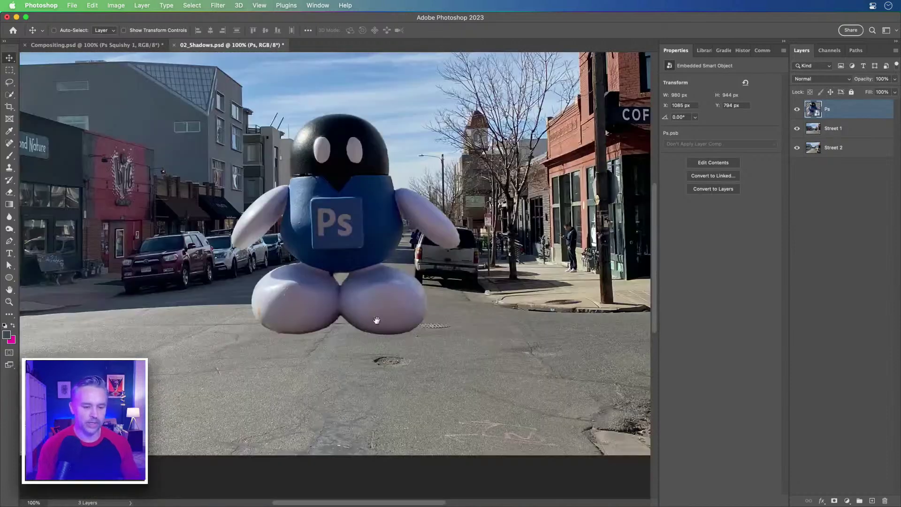
scroll(347, 319, up, 3)
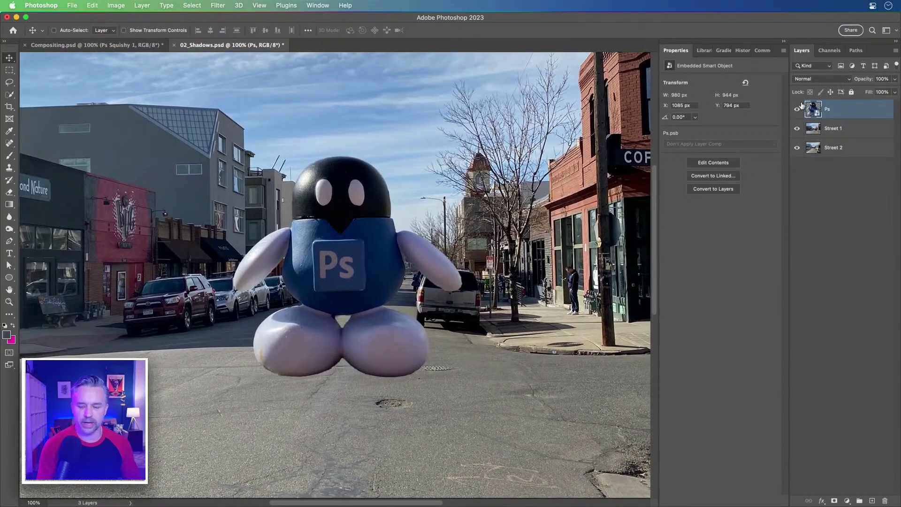
drag(317, 319, 291, 334)
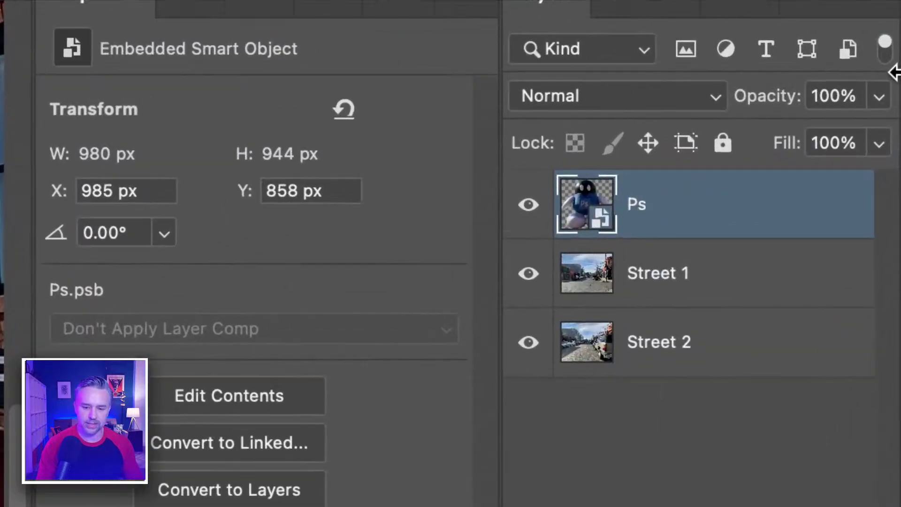
- Duplicate the Ps Smart Object layer and rename the lower copy Shad
key(super+j)
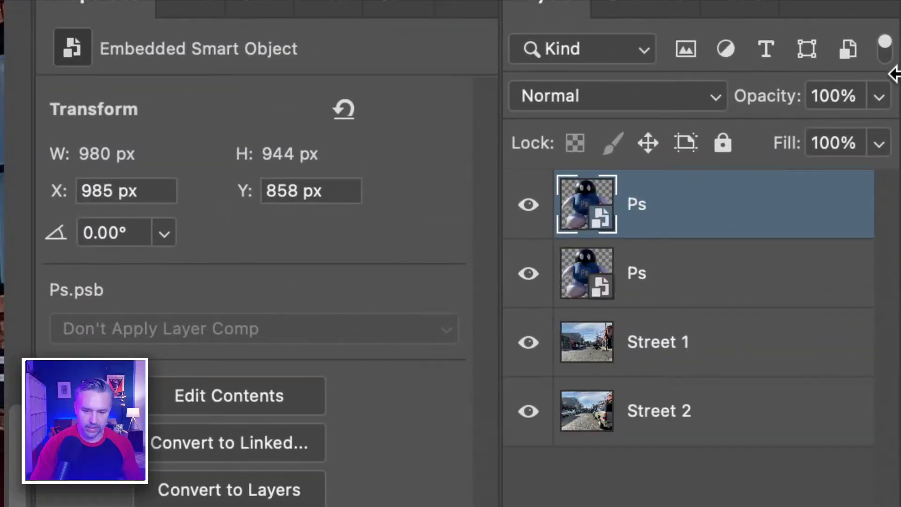
click(657, 263)
click(527, 206)
double_click(635, 277)
text(Shad)
key(Return)
click(525, 207)
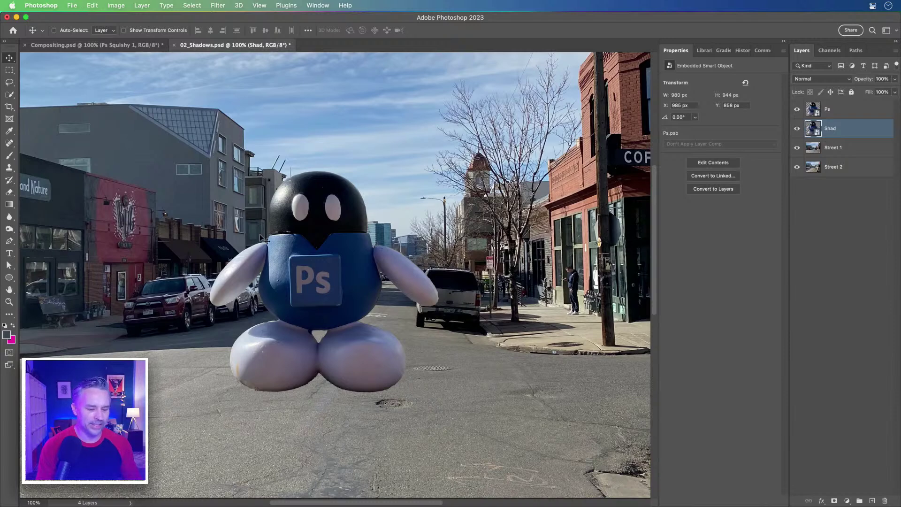
- Distort the Shad layer, flipping it down onto the street toward the right and raising its right-hand corners to meet the toy's foot
drag(414, 392, 389, 397)
click(90, 6)
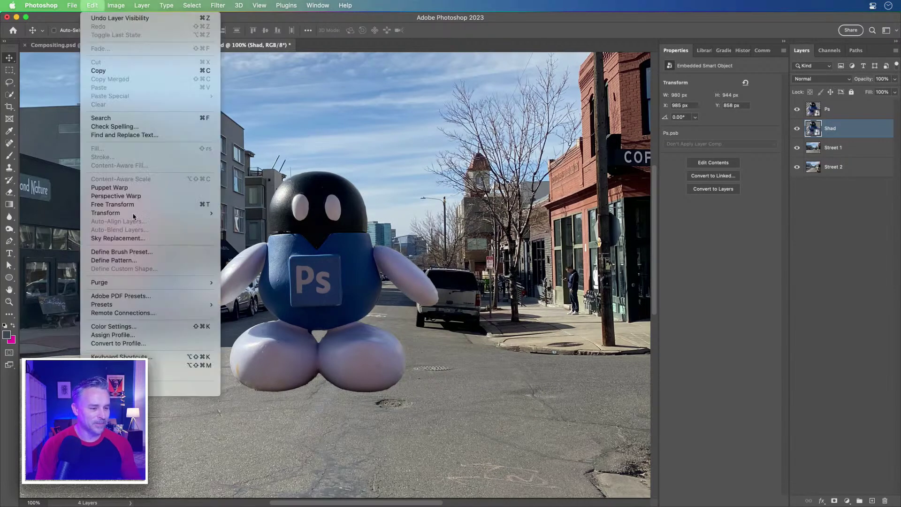
mouse_move(130, 214)
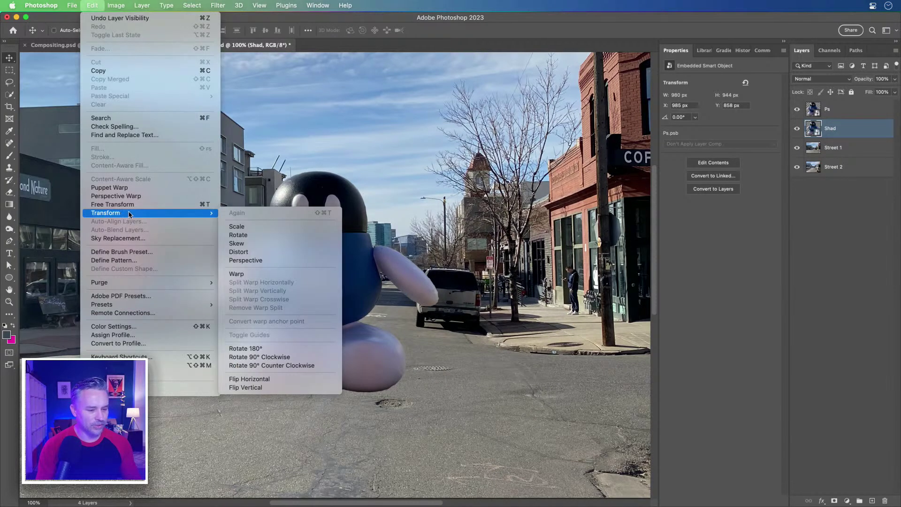
click(261, 252)
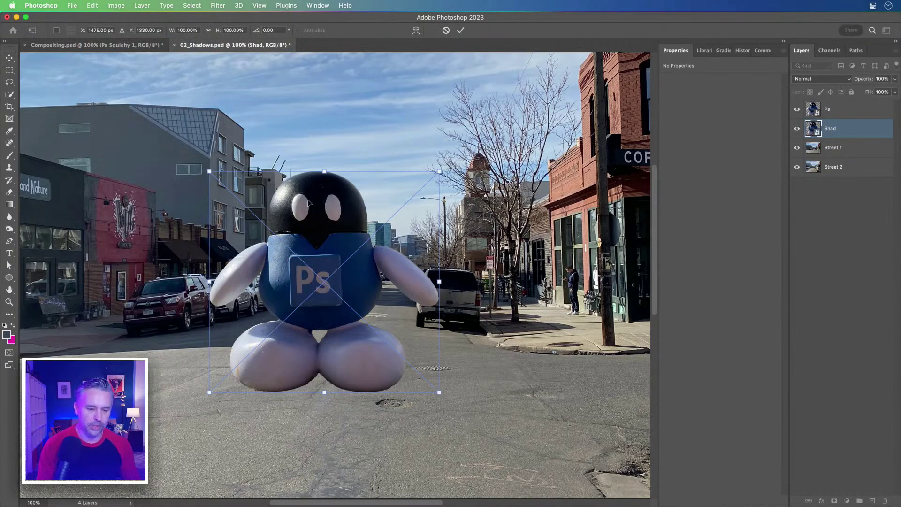
drag(324, 172, 435, 497)
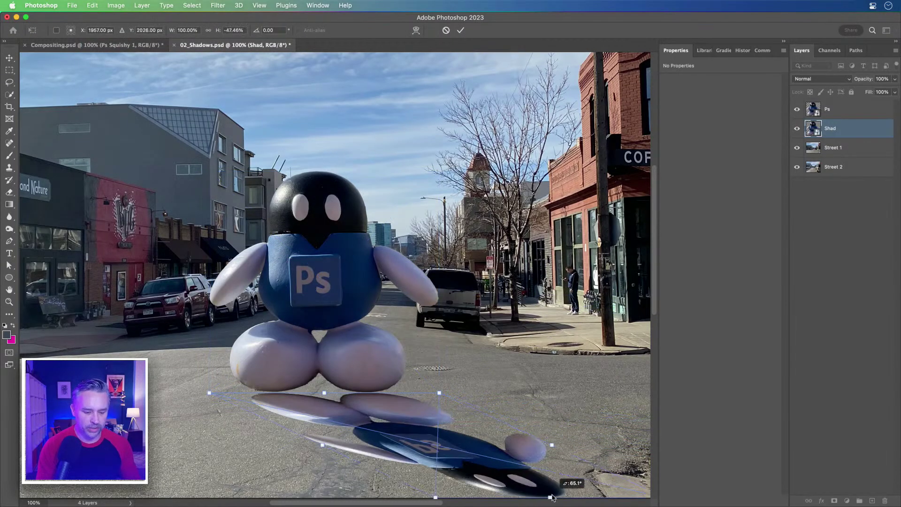
drag(440, 393, 405, 352)
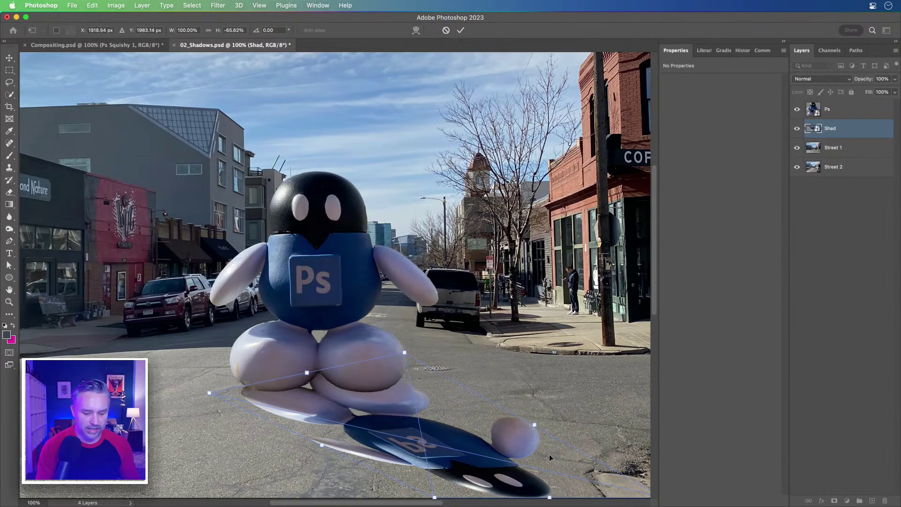
key(super+minus)
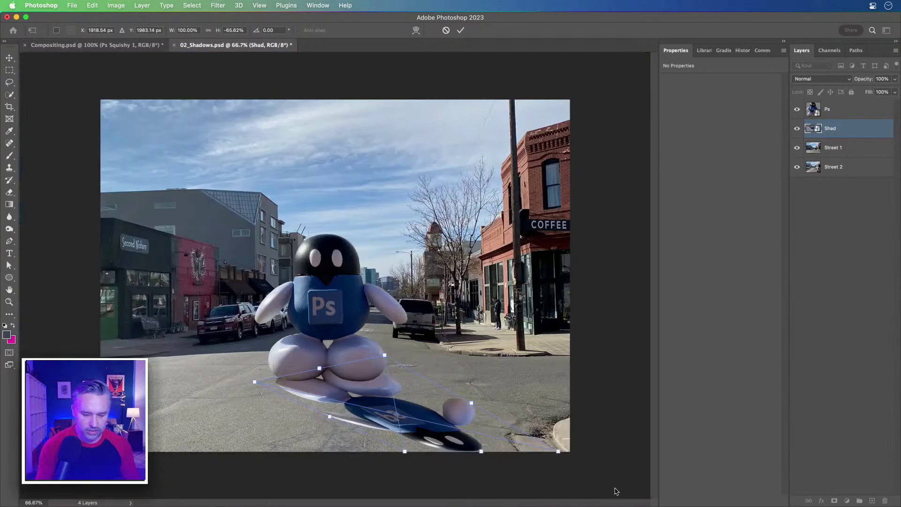
drag(559, 454, 503, 381)
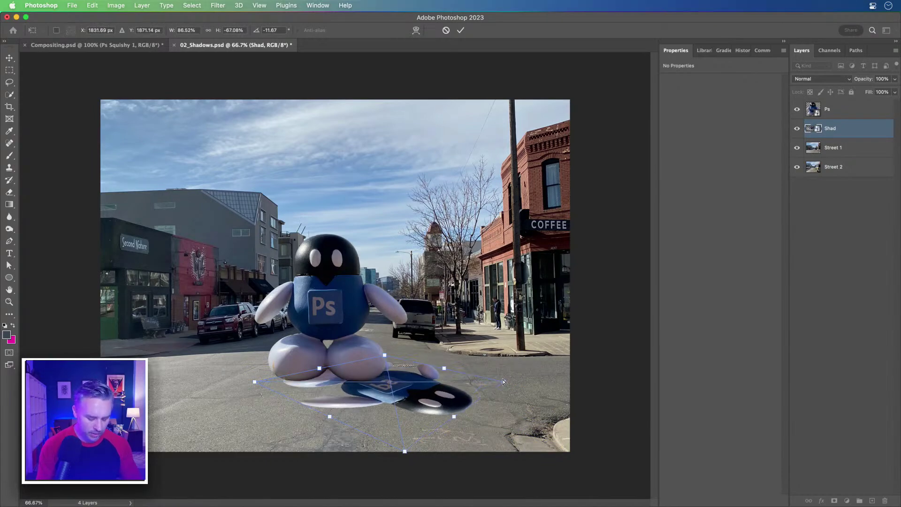
- Adjust the Shad layer's distortion, raising its far corner and spreading the near one so the cast shadow stretches farther sideways along the street
key(super+plus)
scroll(521, 385, down, 4)
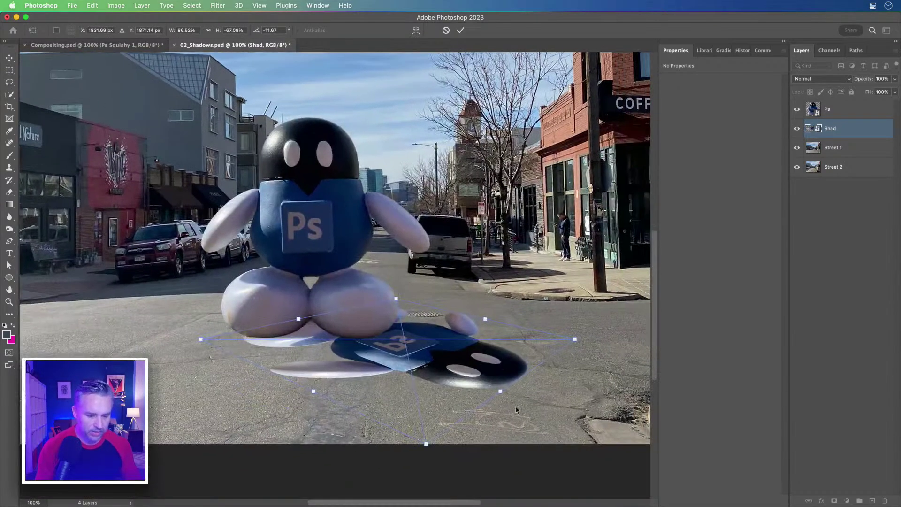
drag(433, 443, 466, 427)
key(super+plus)
drag(411, 328, 242, 246)
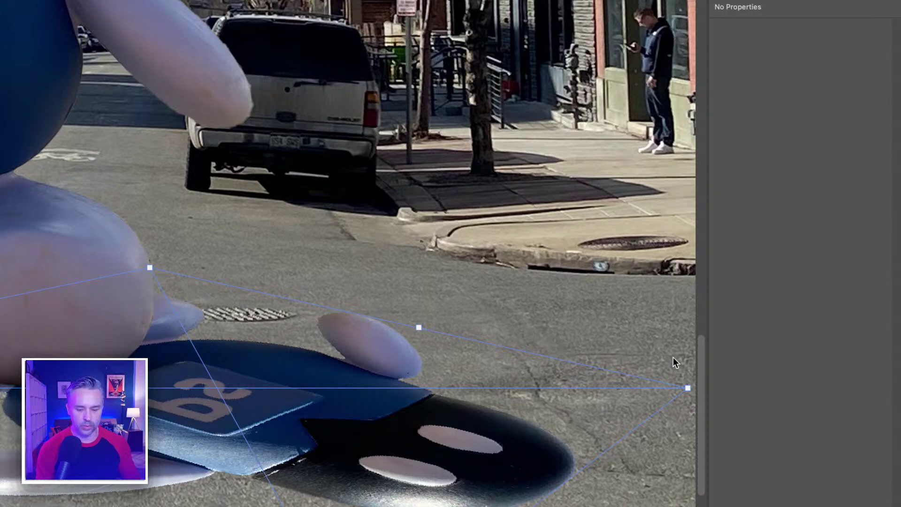
key(super+minus)
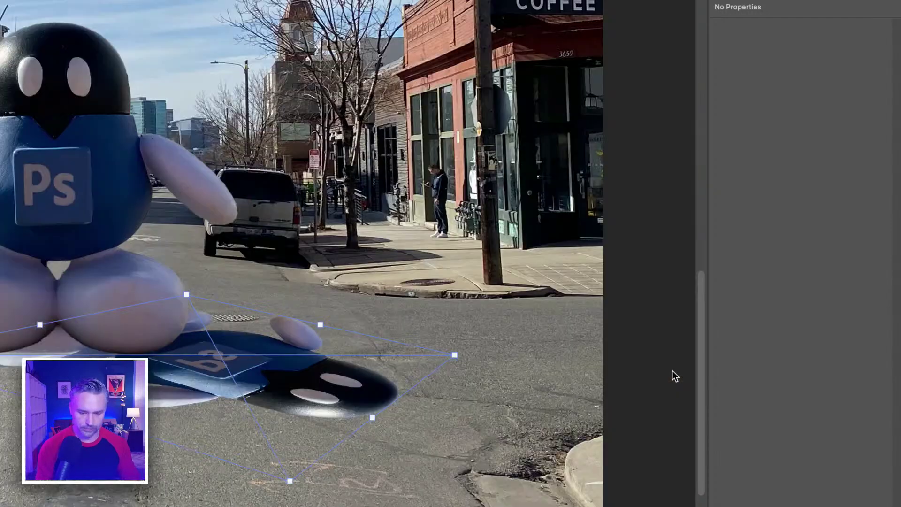
drag(454, 357, 452, 311)
drag(290, 482, 350, 497)
drag(174, 299, 255, 269)
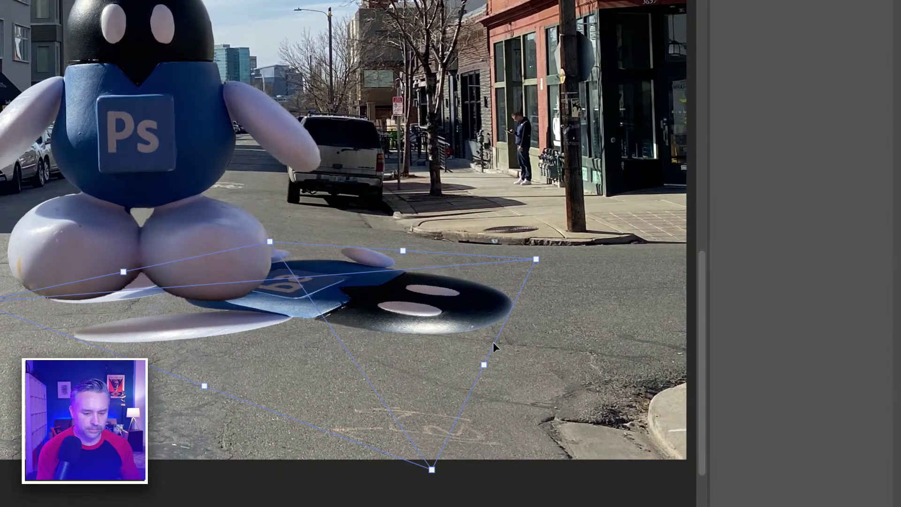
- Flatten the Shad shape slightly, nudge it back under the toy's feet, pull in its lower outer corner, and apply the transform
drag(487, 366, 476, 343)
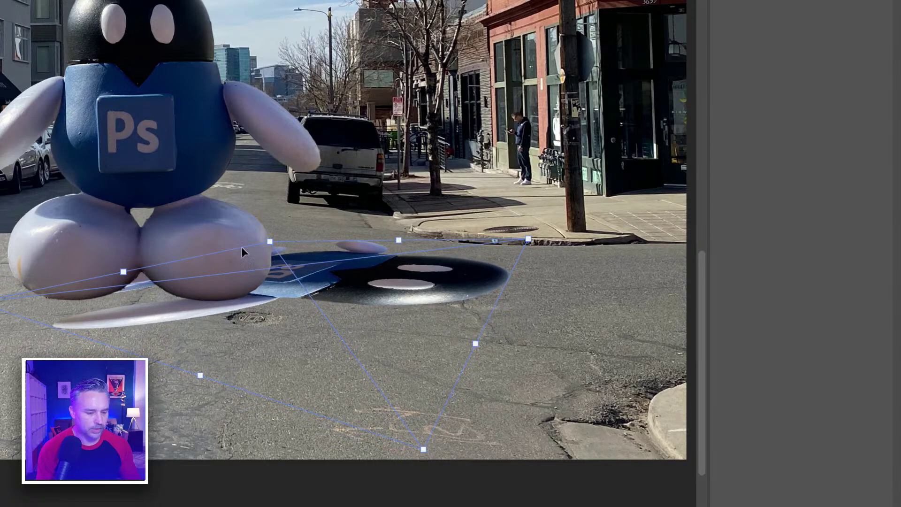
drag(319, 276, 309, 281)
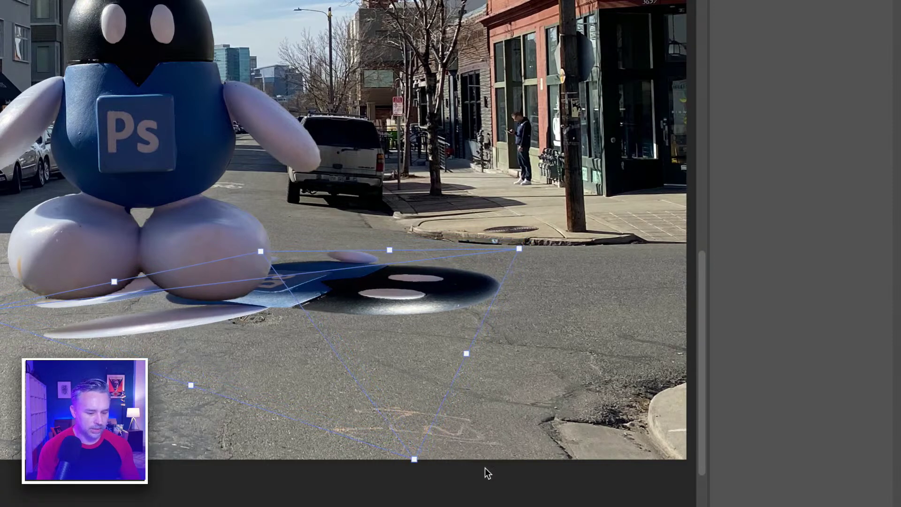
drag(411, 451, 395, 432)
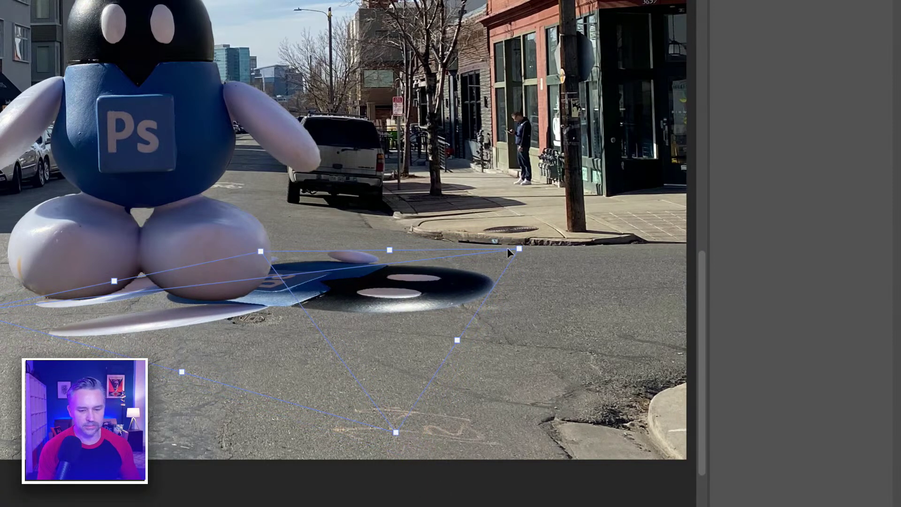
mouse_move(519, 248)
mouse_down()
mouse_move(513, 272)
mouse_move(516, 262)
mouse_up()
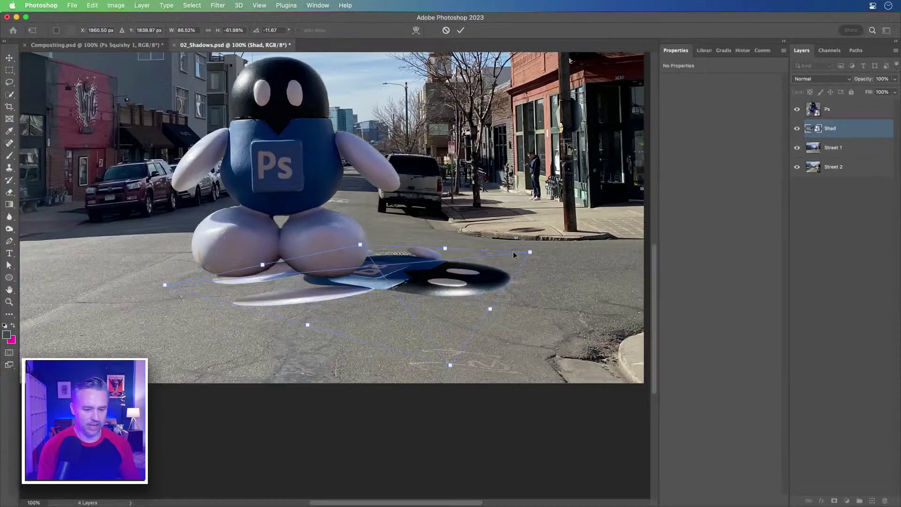
key(Return)
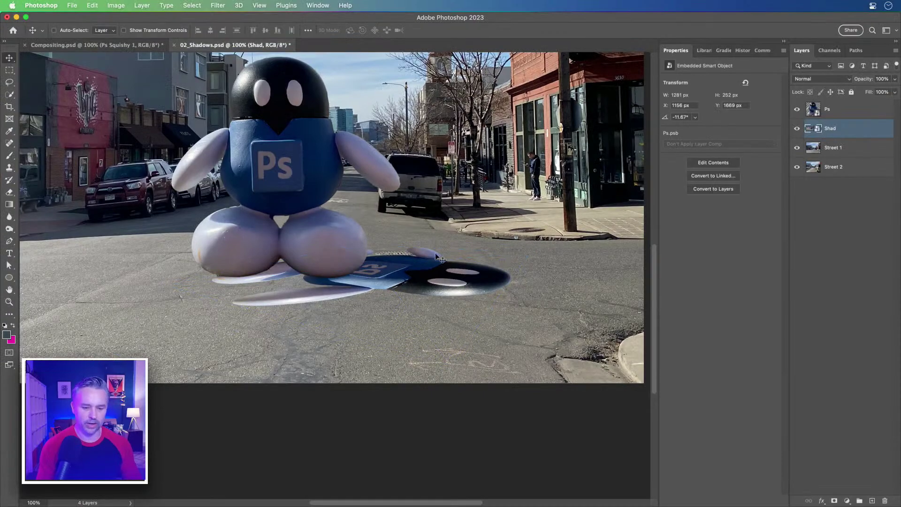
- Add a Color Overlay layer style to the Shad layer using the dark blue #1a2430 in Normal mode at 100% opacity
drag(339, 248, 353, 310)
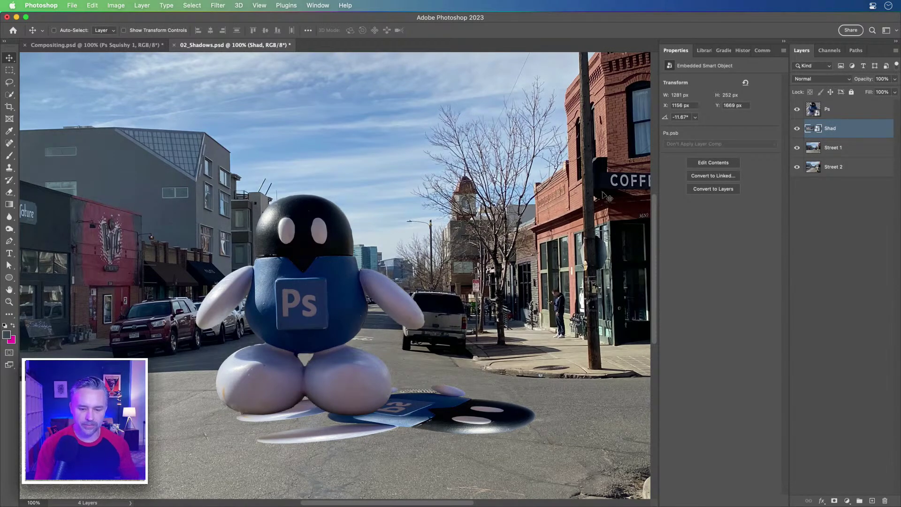
click(784, 41)
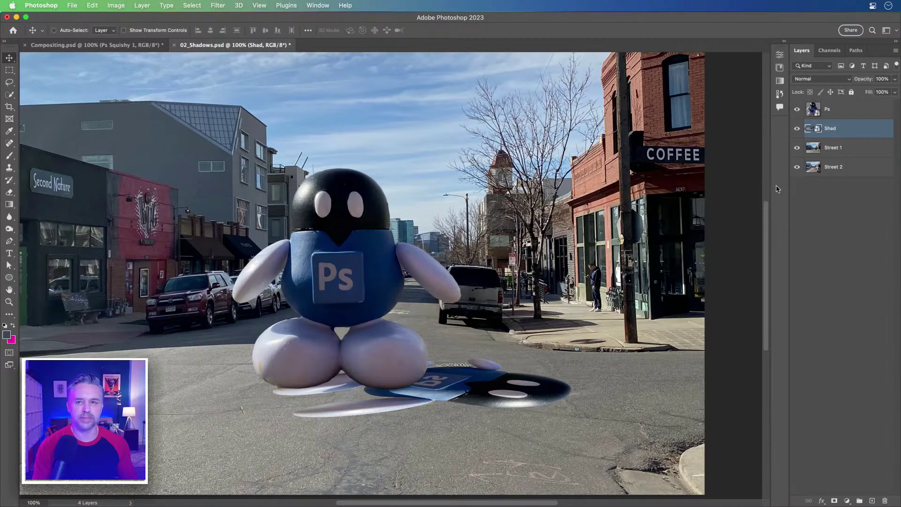
double_click(871, 132)
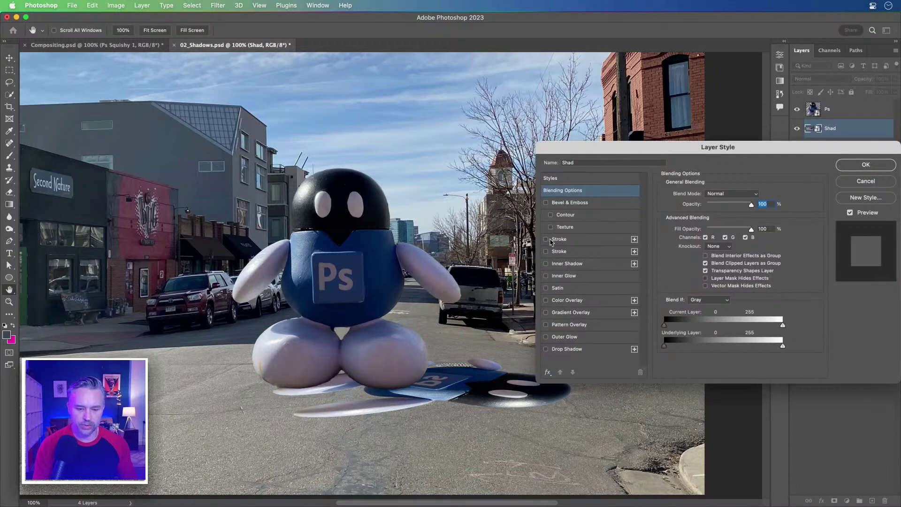
click(847, 166)
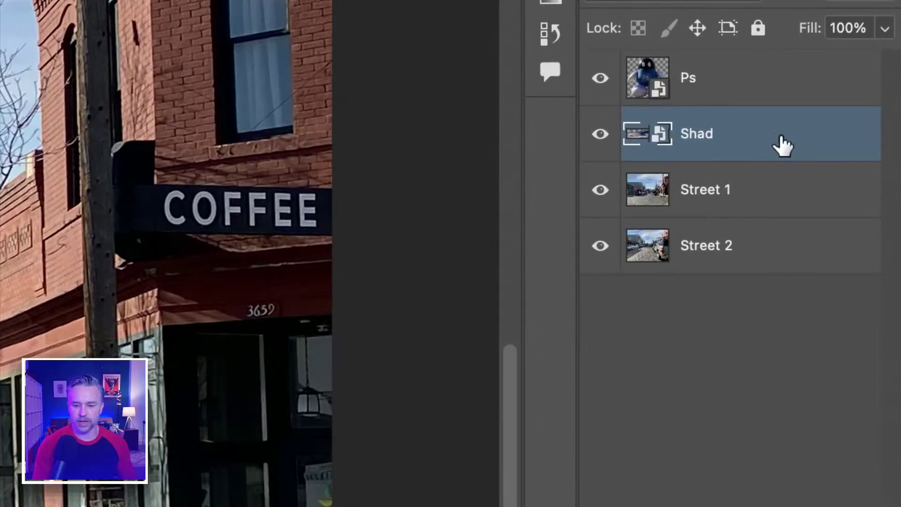
double_click(782, 145)
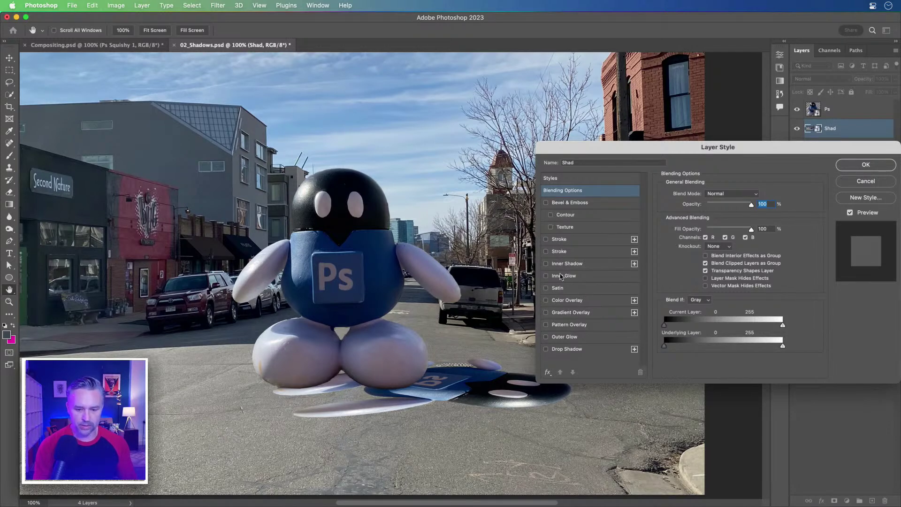
click(546, 300)
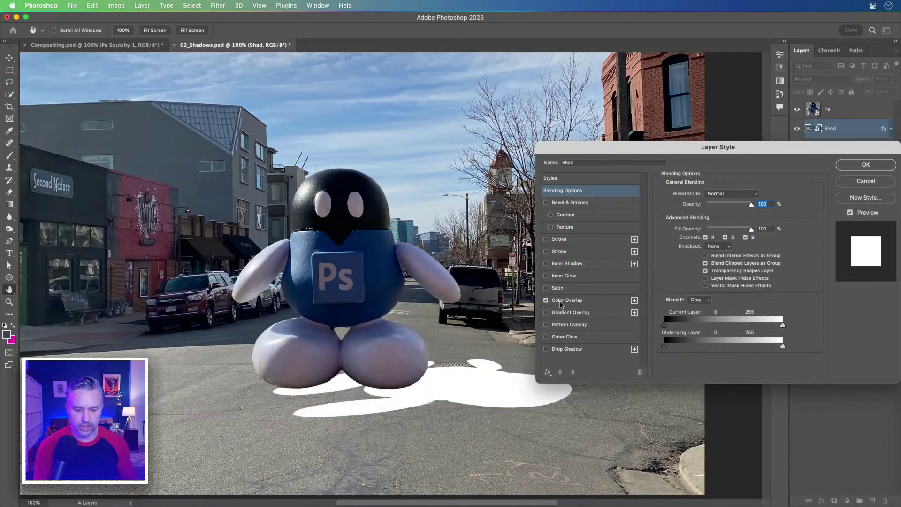
click(567, 300)
click(763, 199)
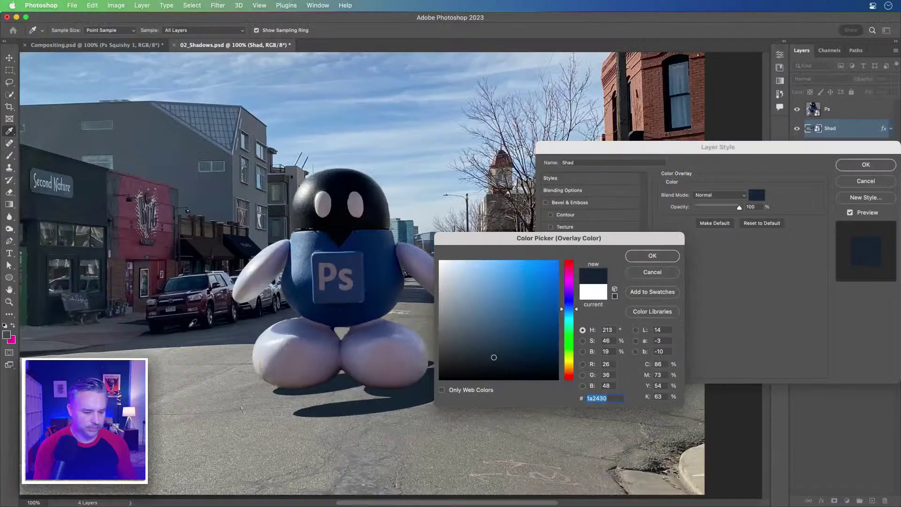
click(642, 257)
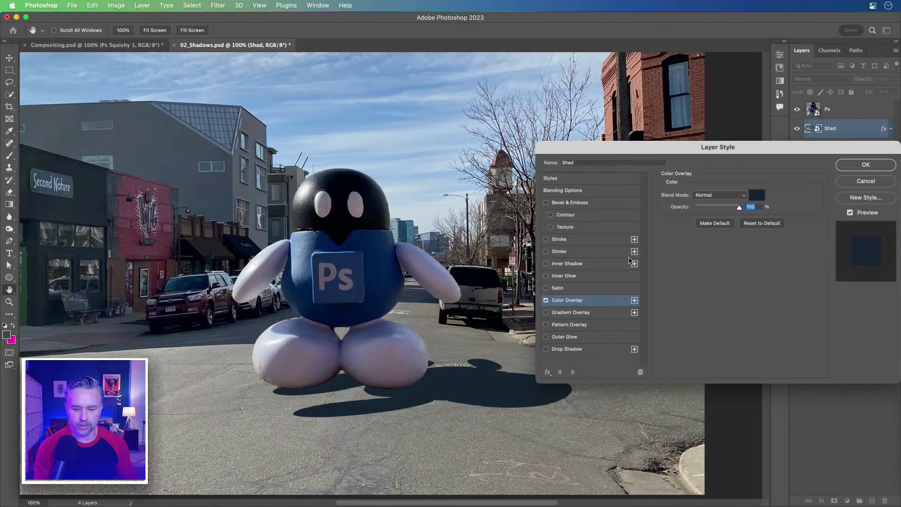
click(854, 167)
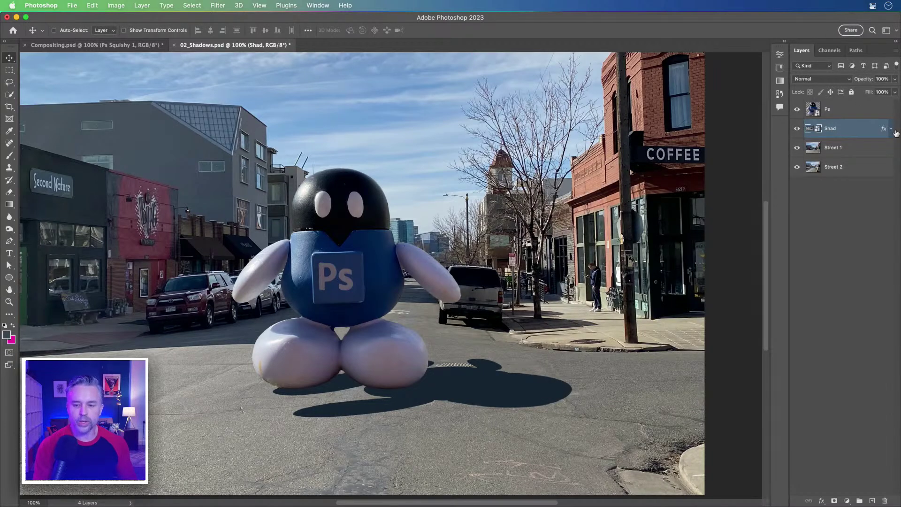
- Start a Field Blur on the Shad layer with an 80 px pin on the shadow's head and a 10 px pin at the toy's feet
click(220, 6)
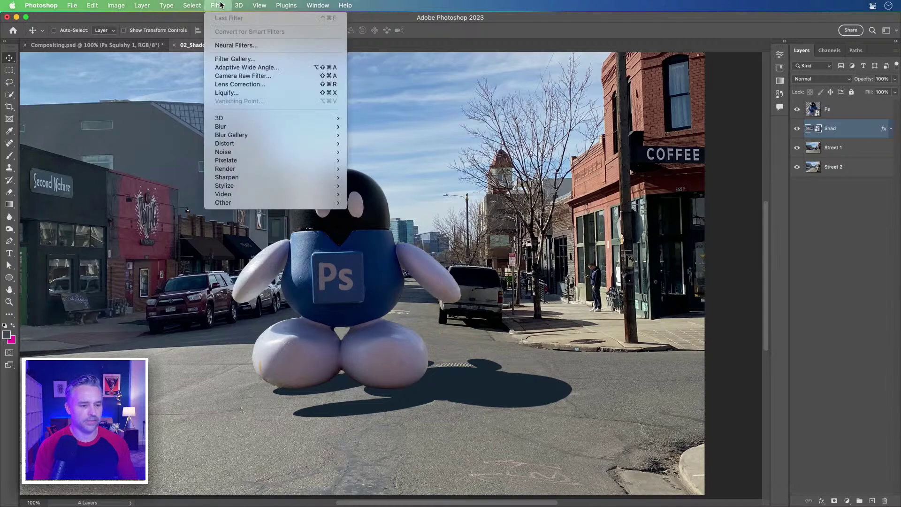
click(239, 4)
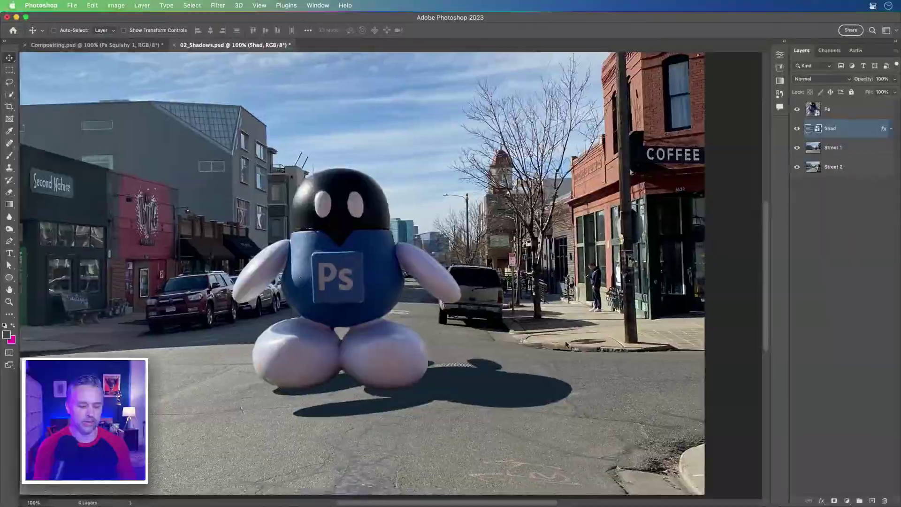
click(217, 5)
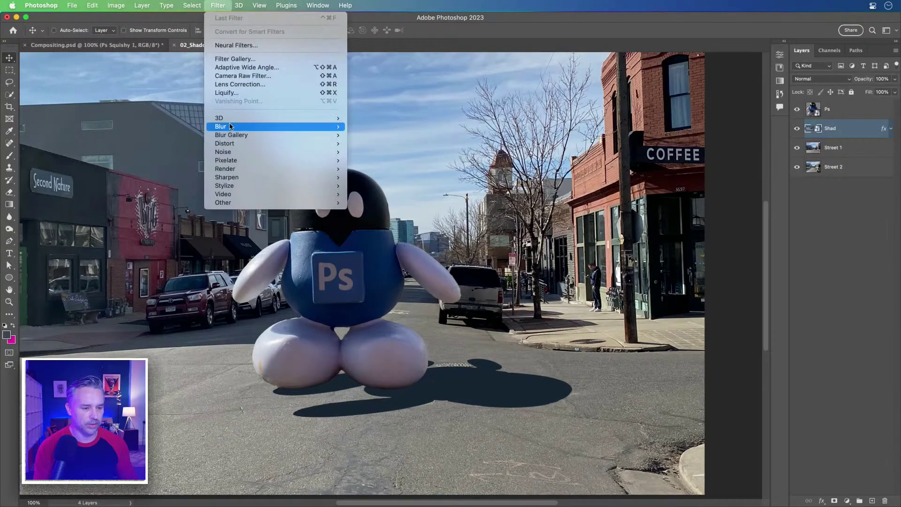
mouse_move(231, 137)
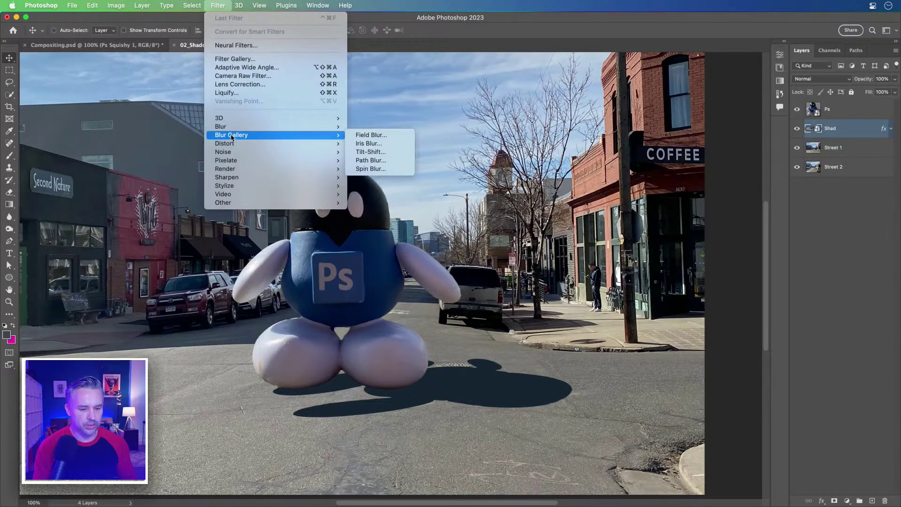
click(362, 137)
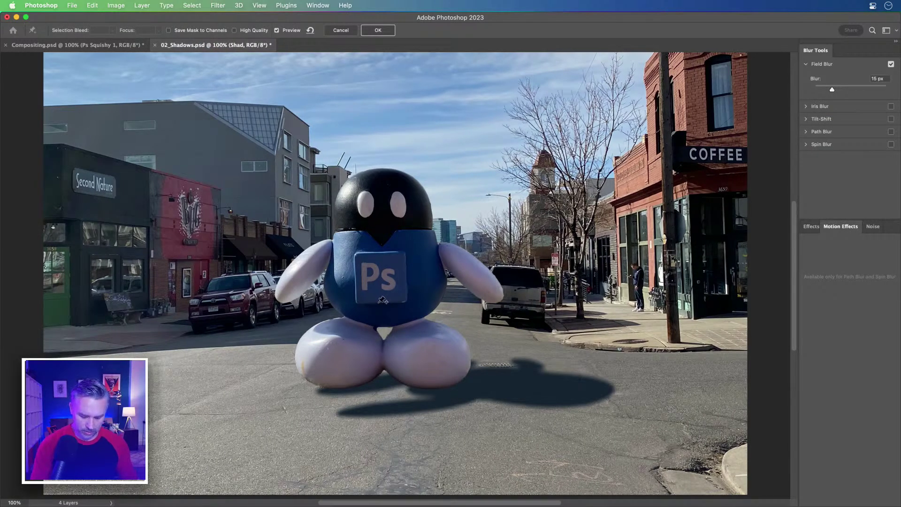
drag(396, 233, 558, 393)
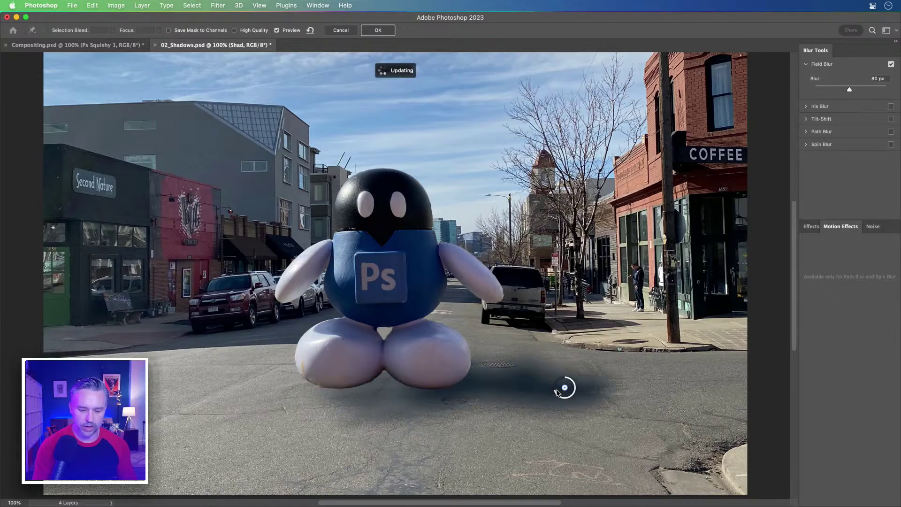
click(409, 383)
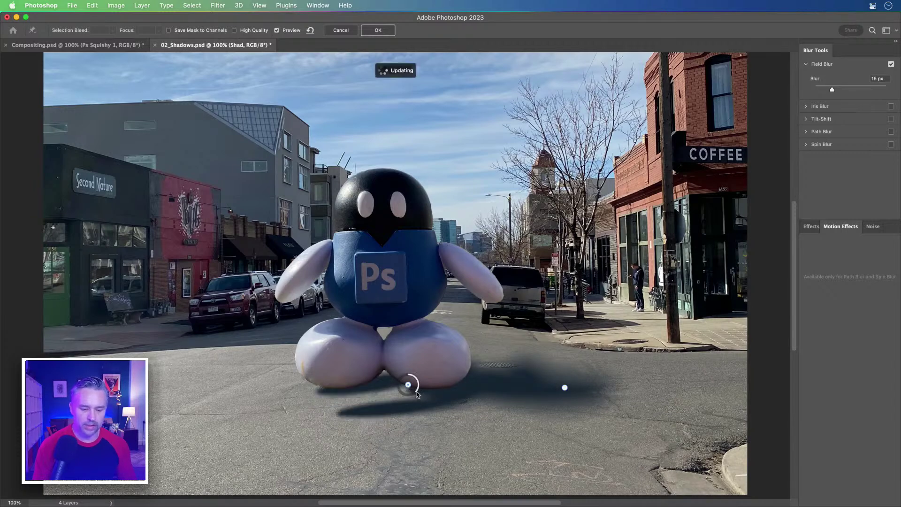
drag(418, 394, 421, 388)
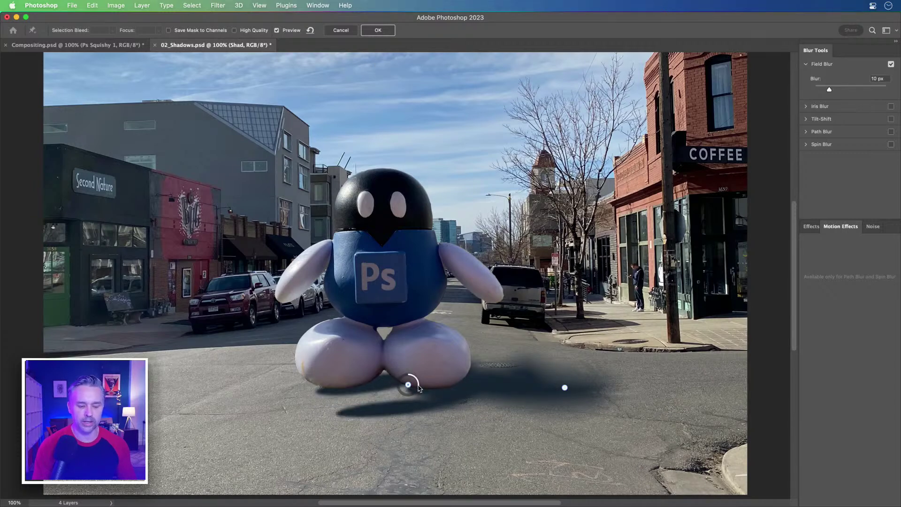
- Greatly reduce the blur of the pin on the shadow's head and move the pin farther toward the head's outer end
click(564, 387)
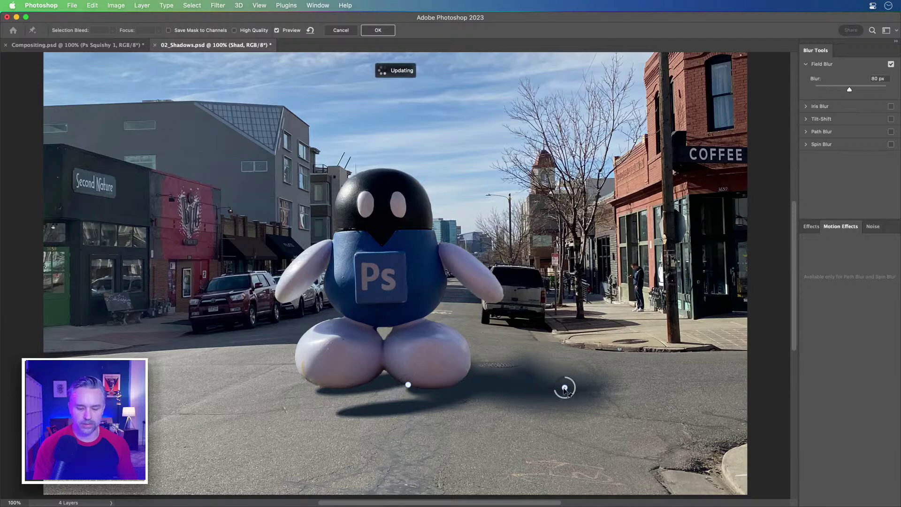
drag(565, 400, 575, 396)
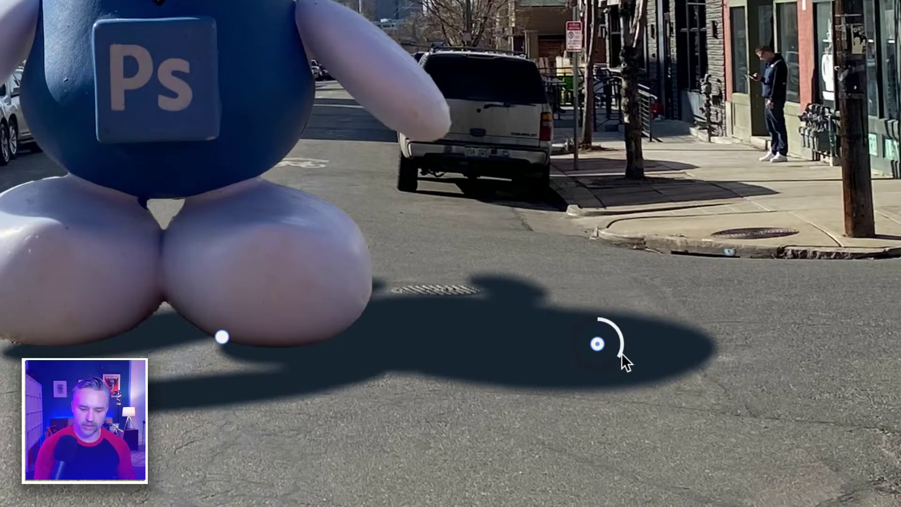
drag(623, 362, 617, 327)
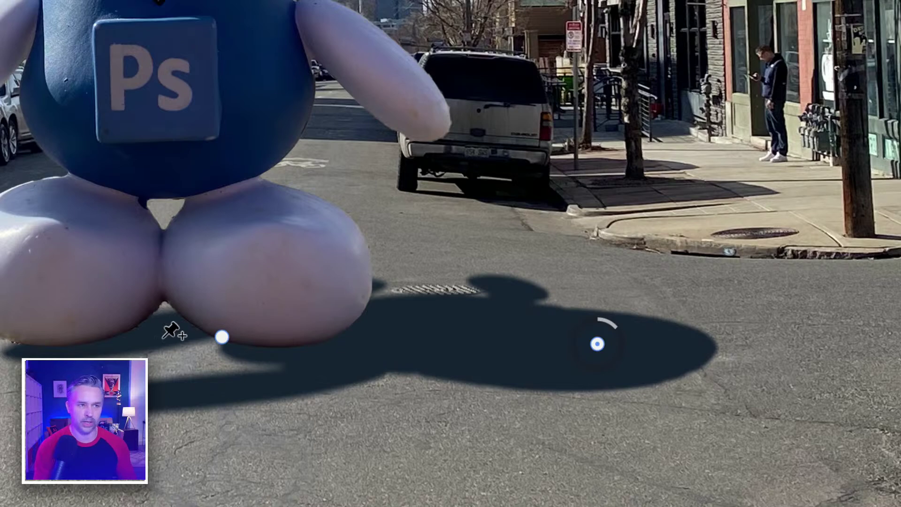
drag(597, 343, 644, 328)
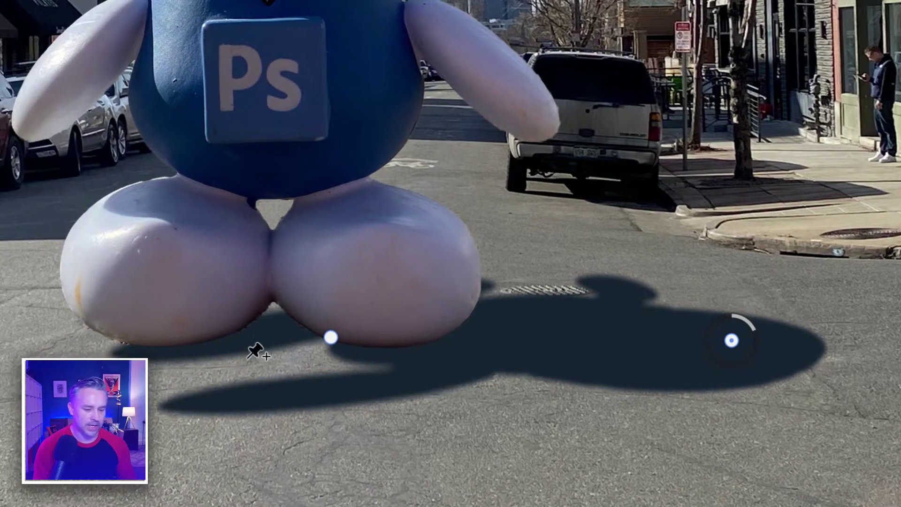
- Set the blur pin at the feet to 0 px, move it beneath the toy's foot nearest the shadow, and apply the Field Blur
drag(330, 337, 313, 336)
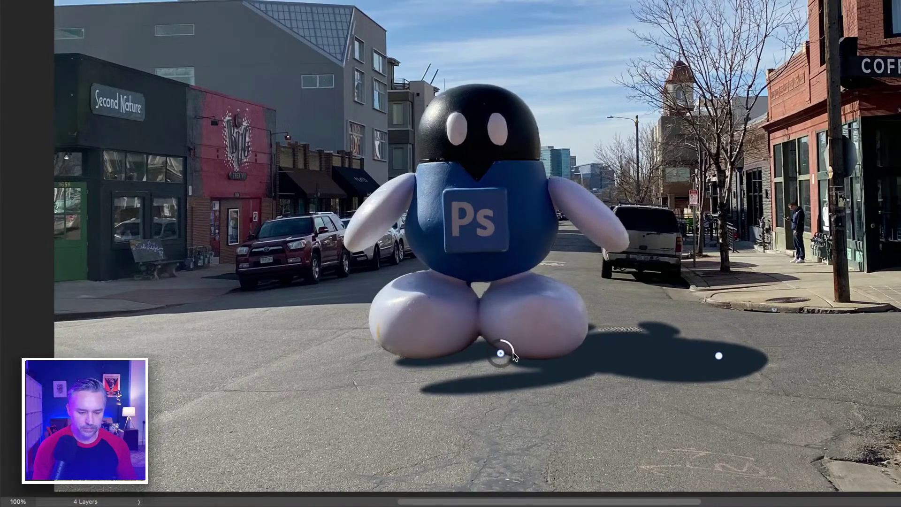
drag(514, 356, 510, 344)
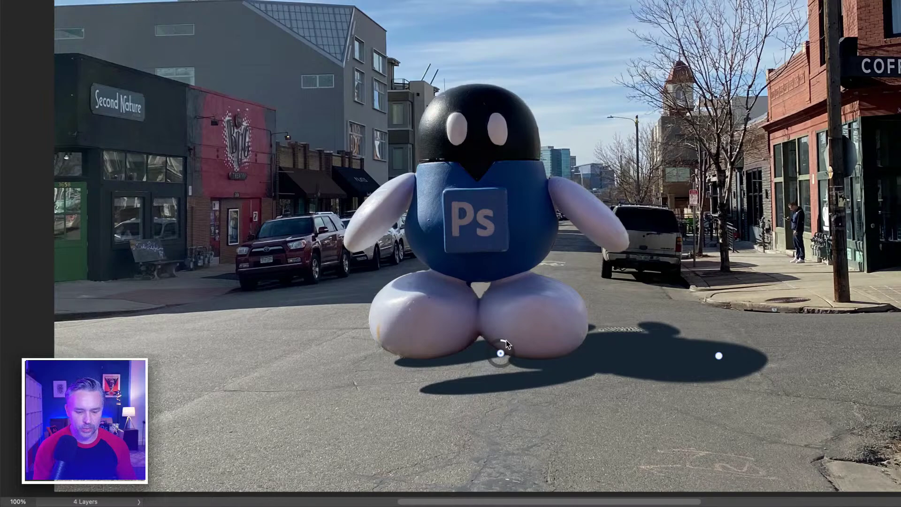
drag(500, 353, 525, 359)
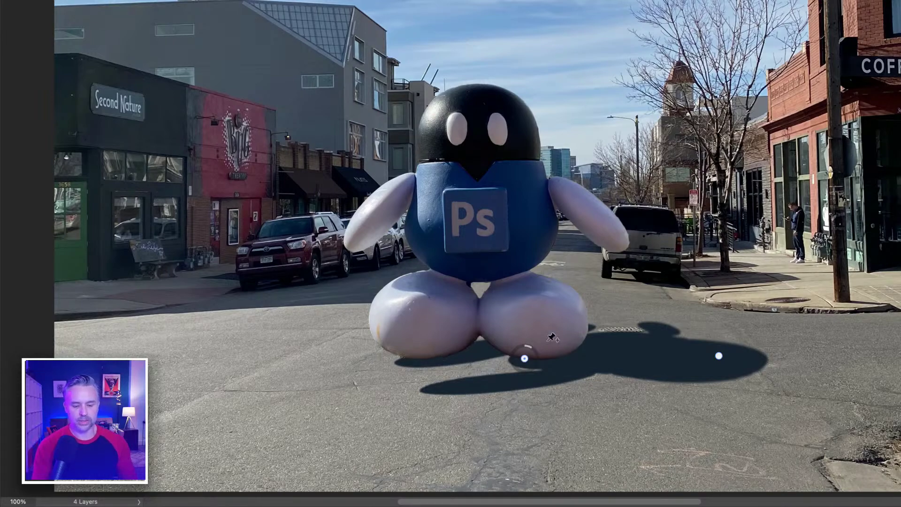
drag(529, 352, 527, 345)
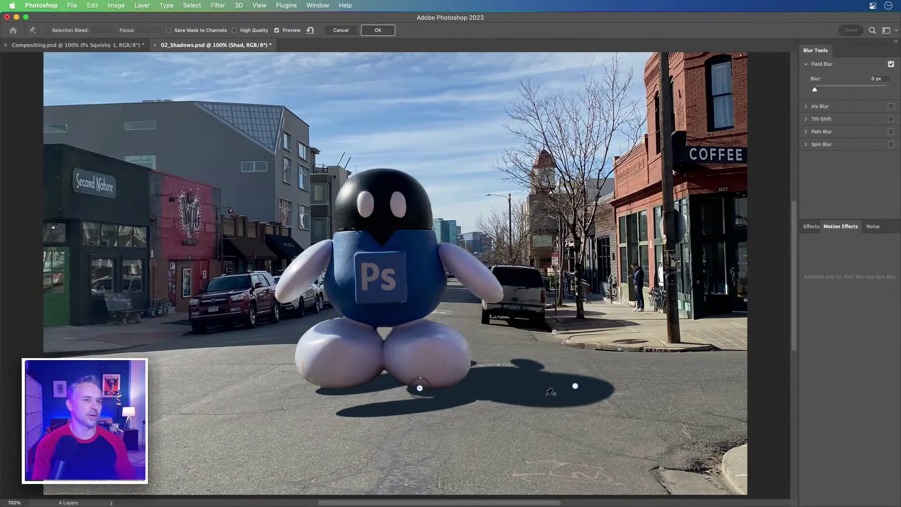
click(376, 31)
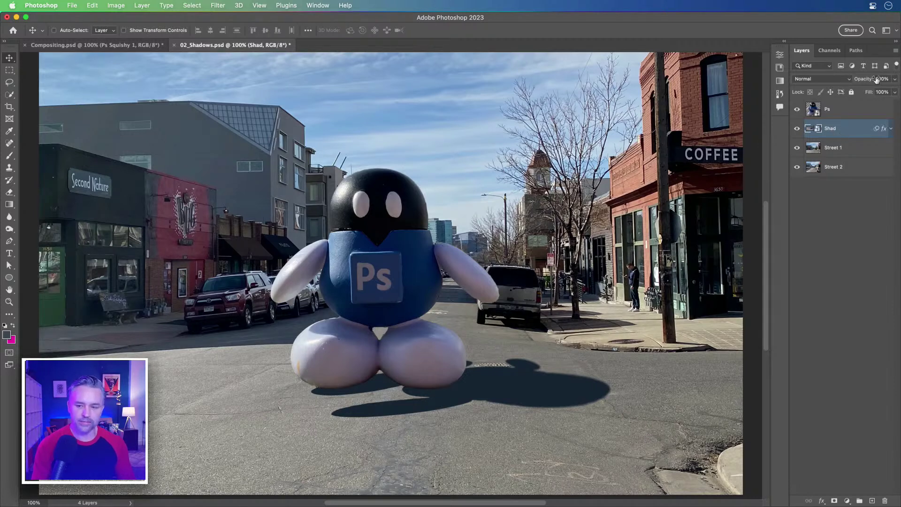
- Lower the Shad layer's opacity to 65% and resample its Color Overlay from the parked red SUV's shadow, darkening it to #11161d
drag(867, 82, 850, 83)
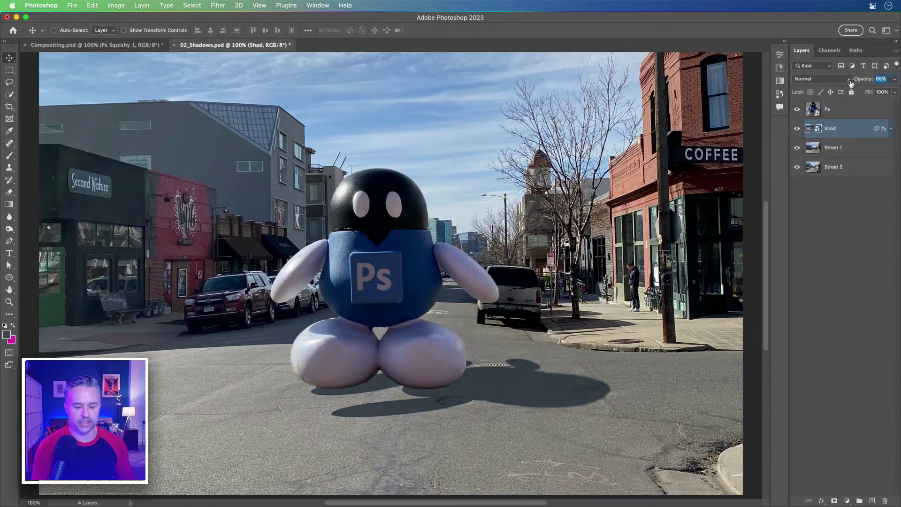
click(891, 129)
double_click(847, 154)
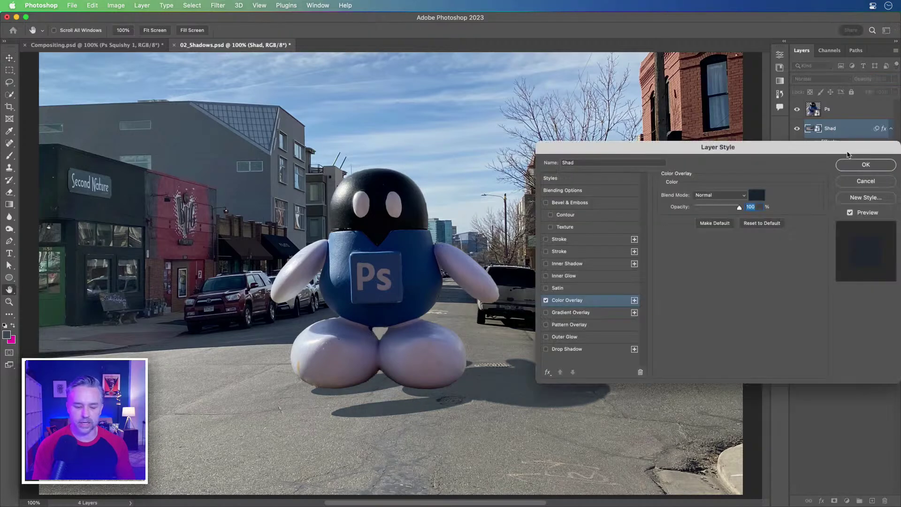
click(756, 195)
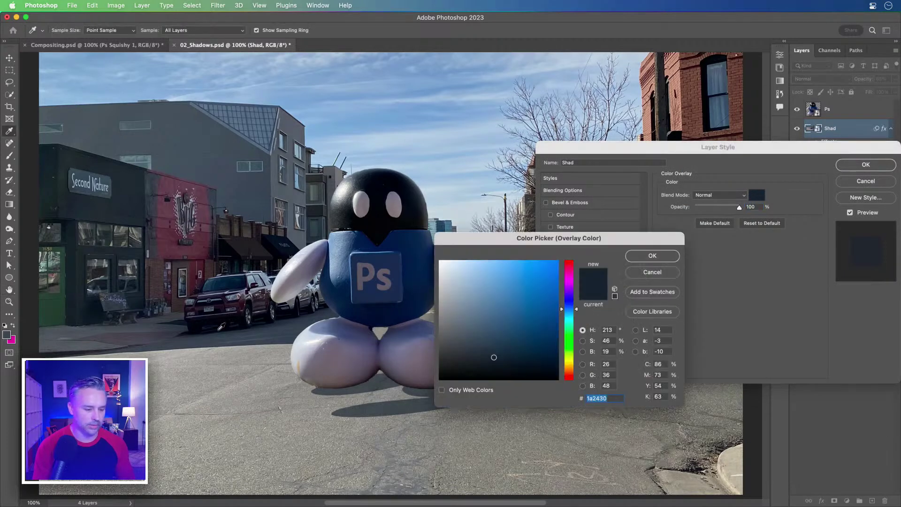
click(223, 330)
drag(226, 329, 230, 330)
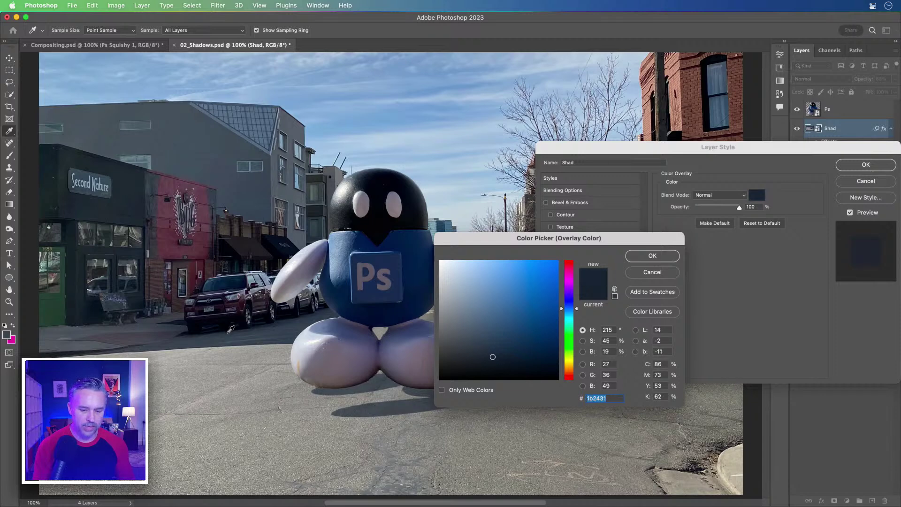
drag(489, 366, 488, 365)
drag(482, 239, 90, 171)
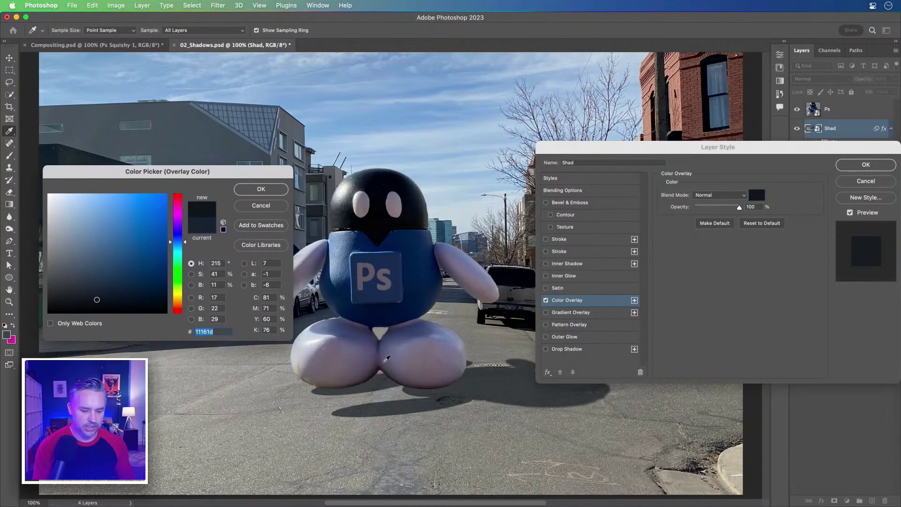
- Resample the Color Overlay colour from the street shadow near the white SUV, adjust it to #1d2635, and apply the layer style
click(454, 293)
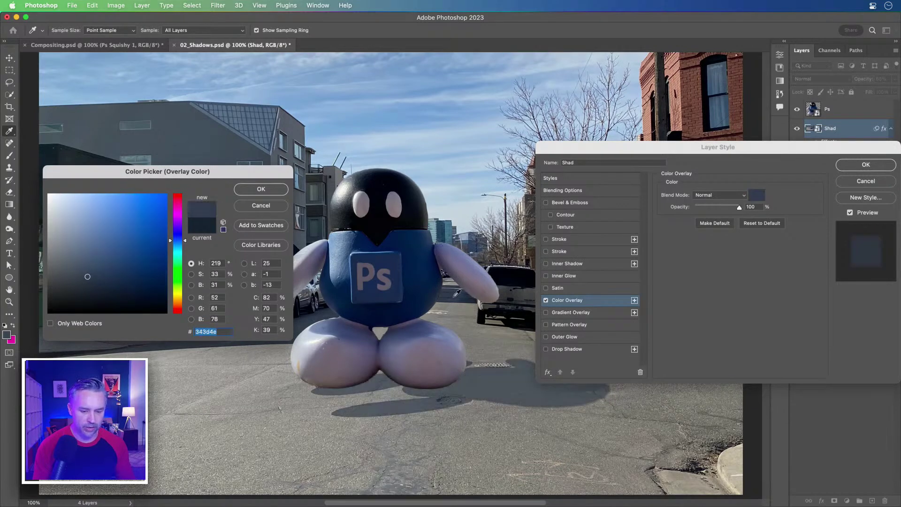
click(92, 288)
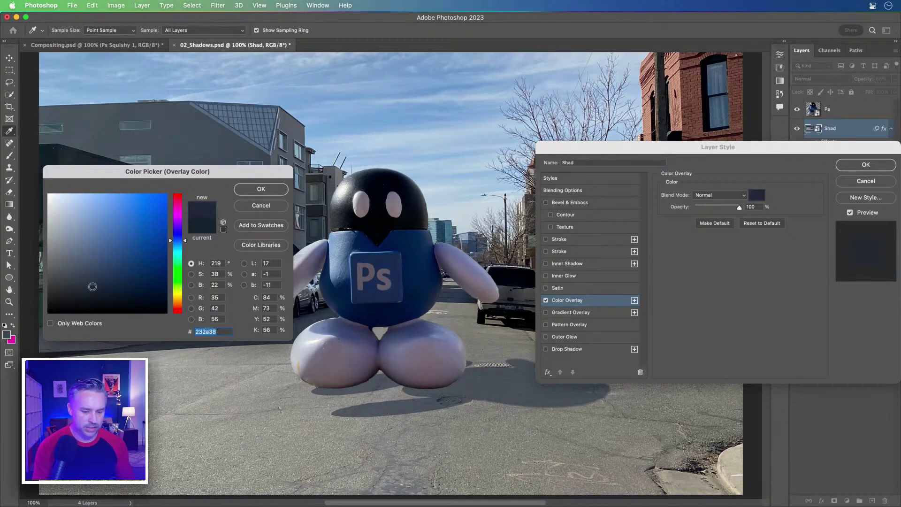
drag(92, 288, 93, 294)
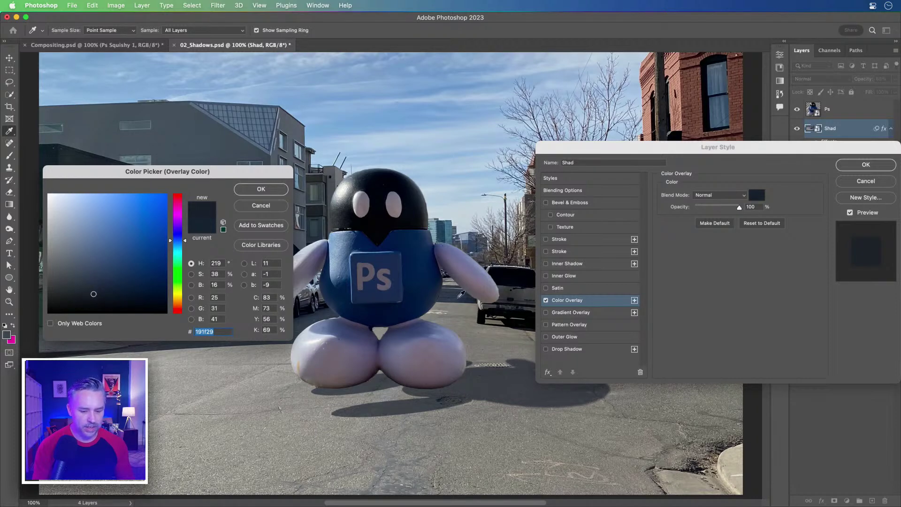
click(470, 296)
drag(99, 296, 101, 288)
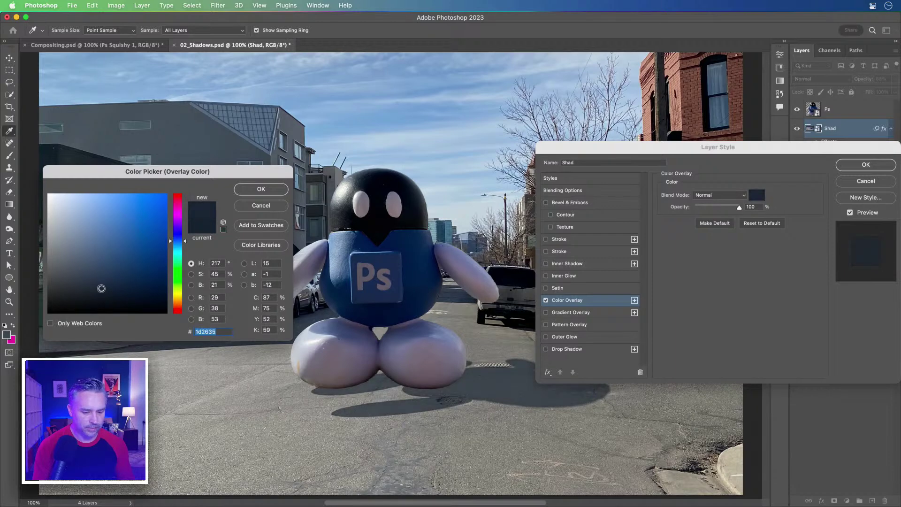
click(261, 189)
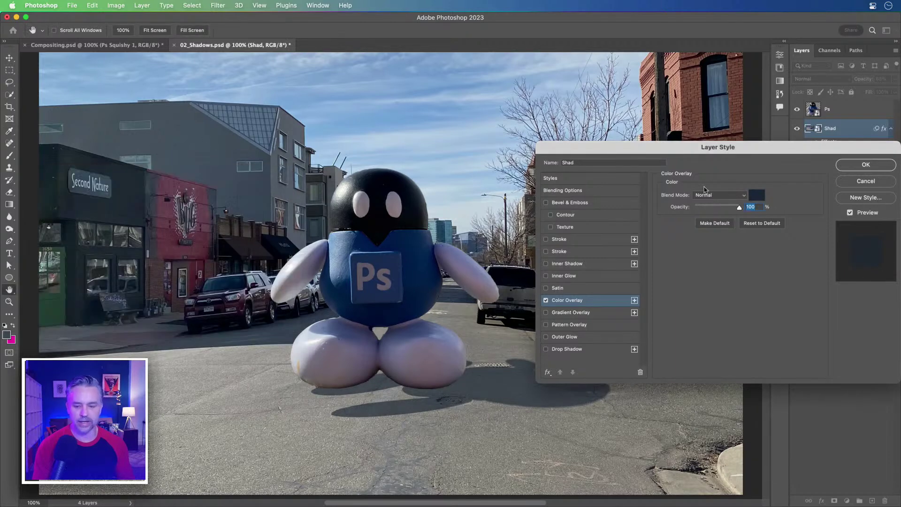
click(853, 169)
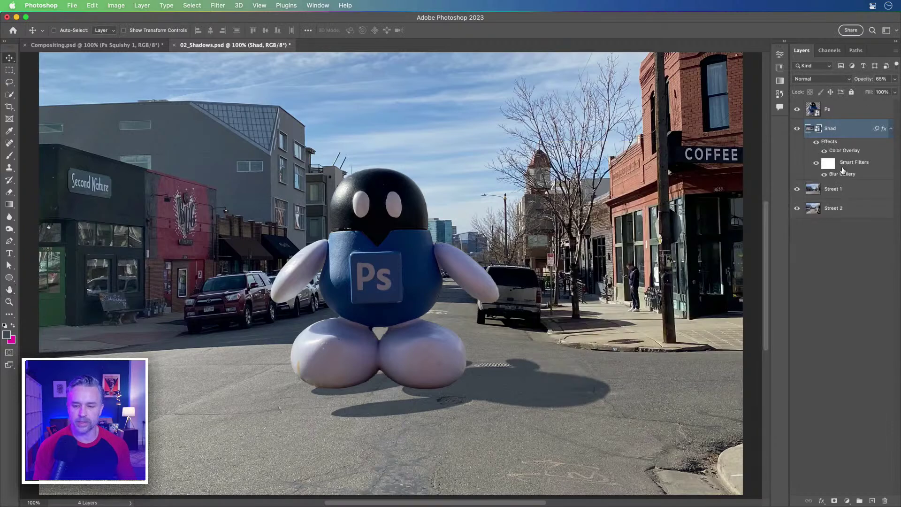
- Raise the Shad layer's opacity to 78%, try the Multiply blend mode, and settle on Darken
drag(866, 81, 864, 82)
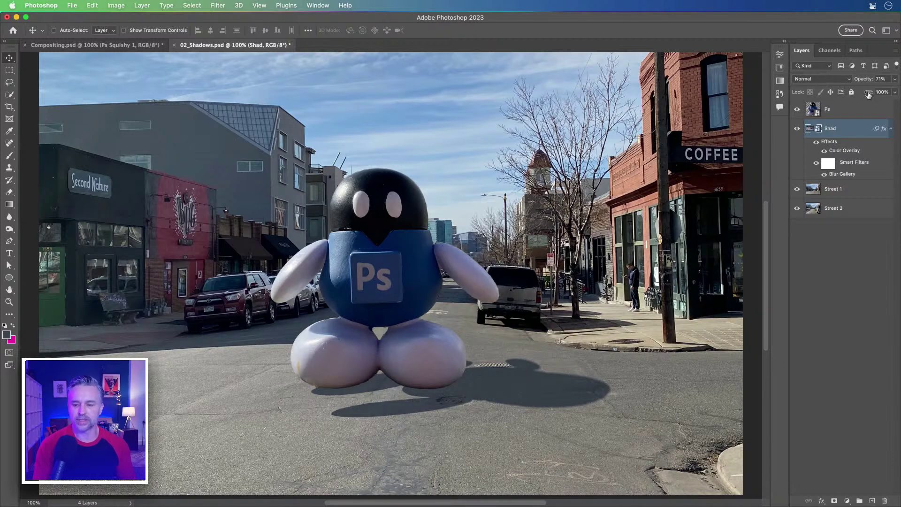
drag(860, 80, 863, 79)
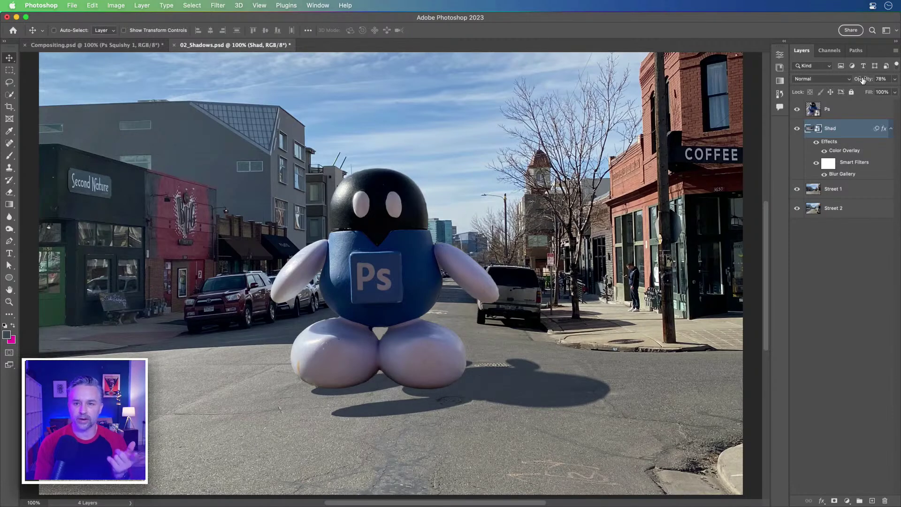
click(826, 80)
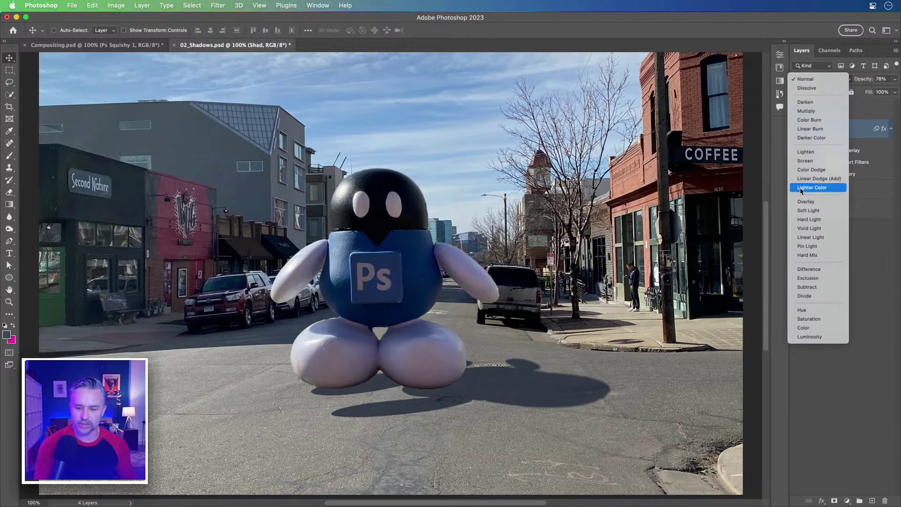
click(815, 113)
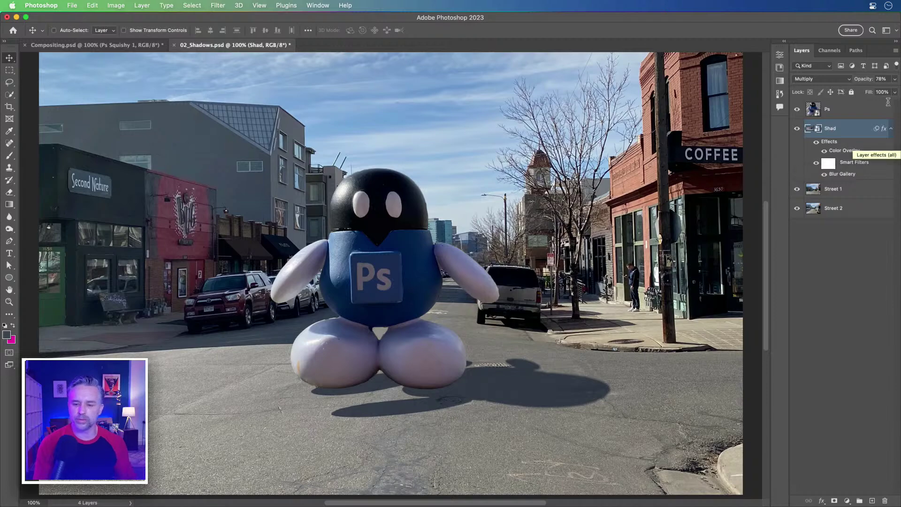
click(826, 79)
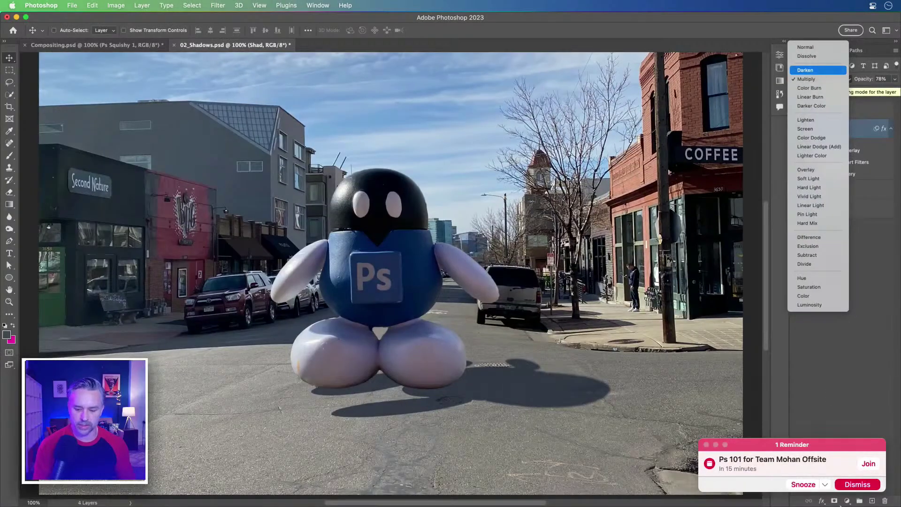
click(805, 70)
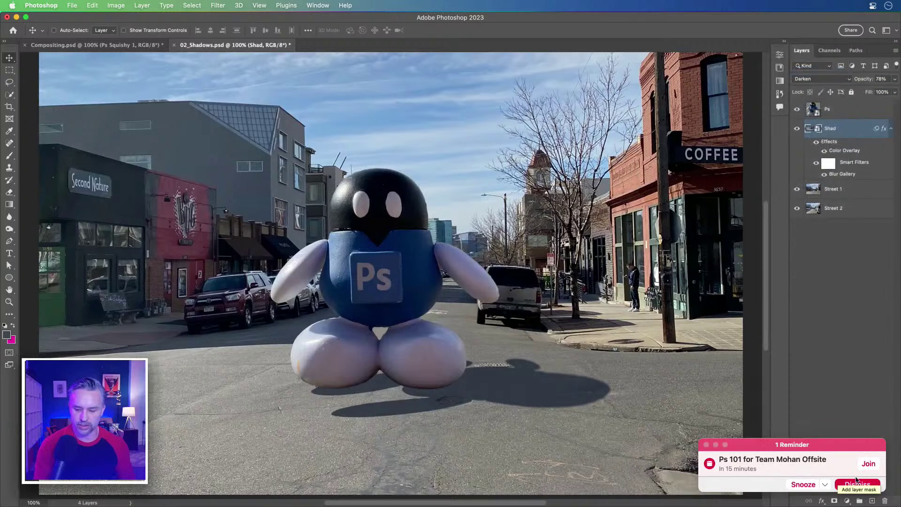
click(856, 484)
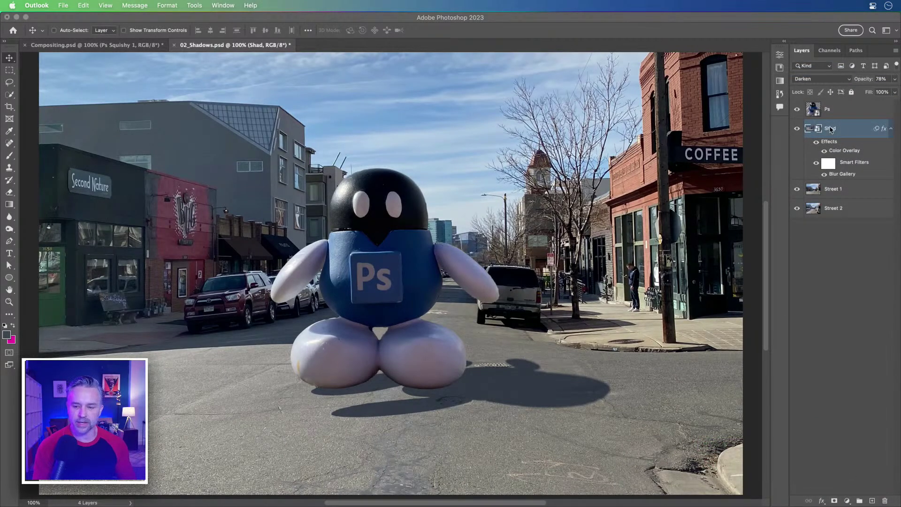
- Change the Shad layer's Color Overlay to the more saturated dark blue #04122a and lower the layer's opacity to 67%
double_click(843, 151)
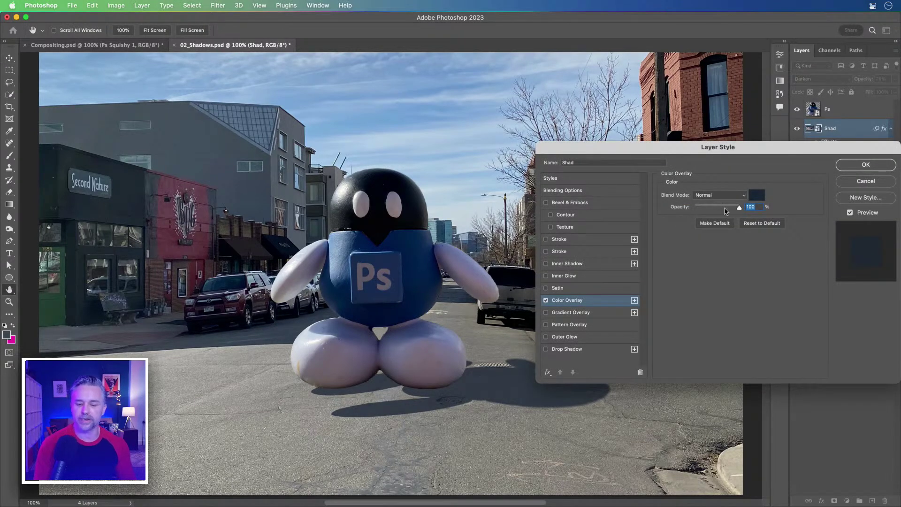
click(755, 199)
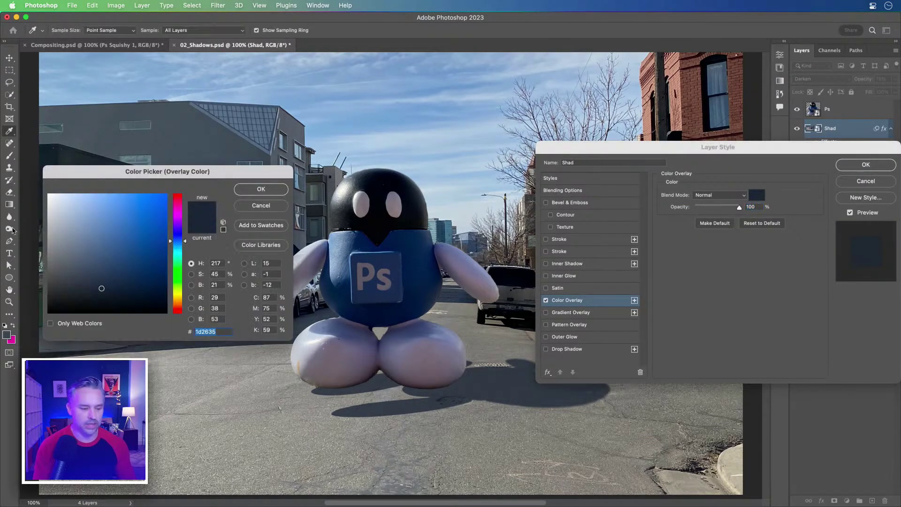
click(103, 295)
drag(103, 295, 158, 294)
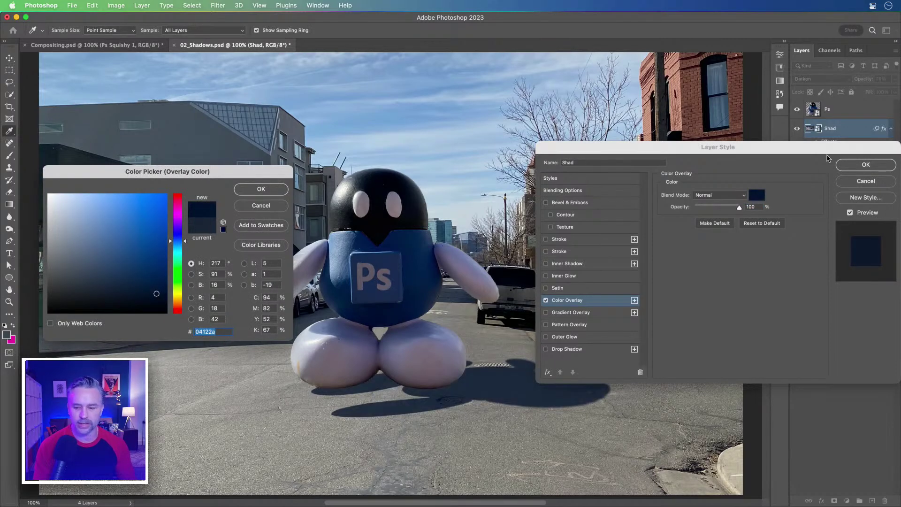
click(261, 189)
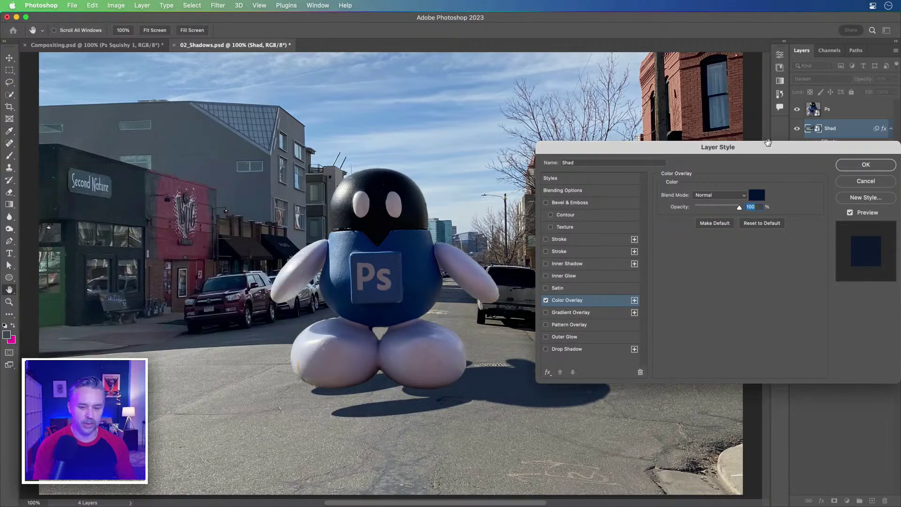
click(865, 165)
drag(867, 80, 862, 79)
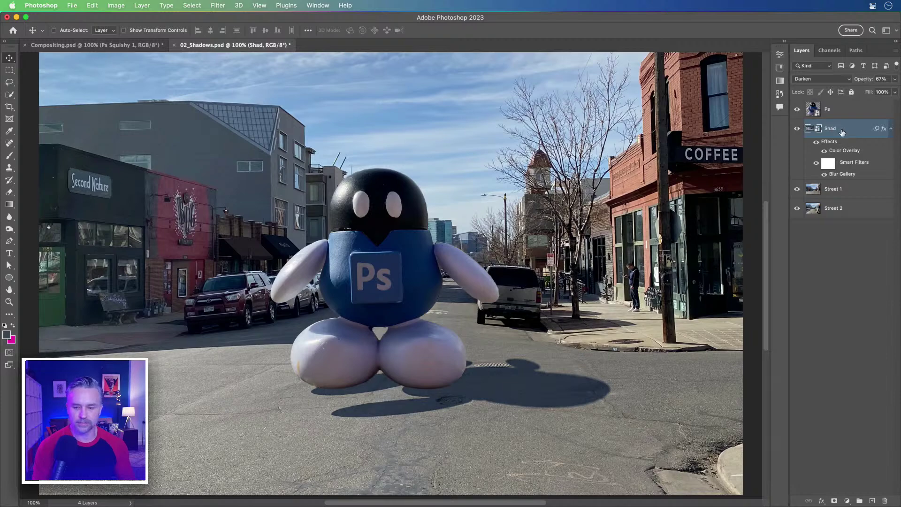
click(892, 131)
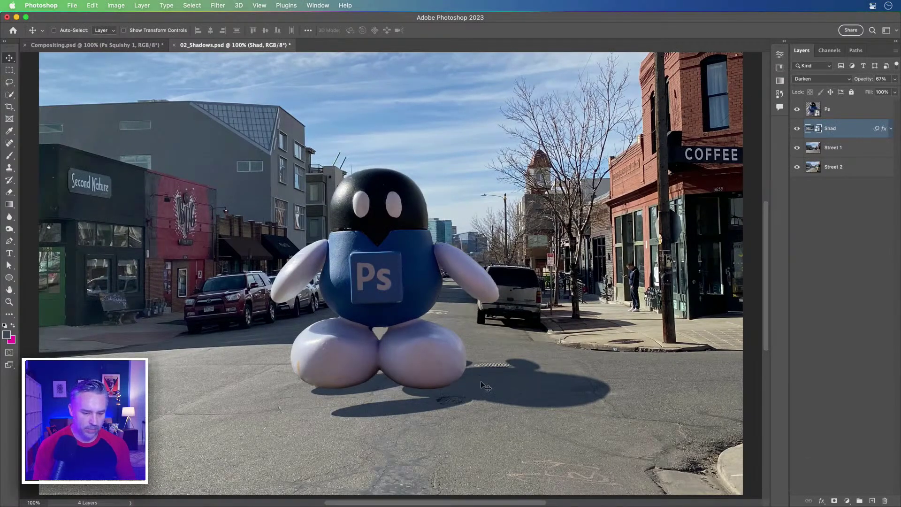
- Add a white layer mask to the Shad layer and fit the whole image in view
click(834, 502)
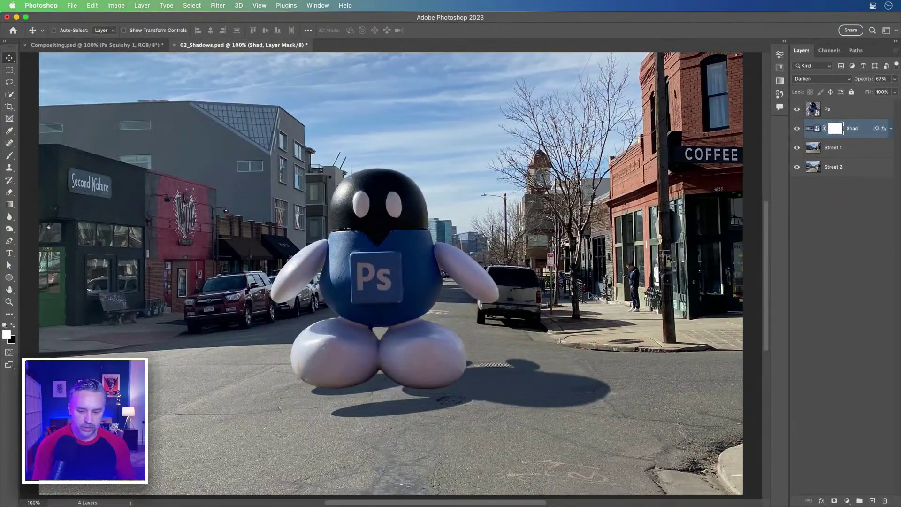
scroll(633, 330, up, 10)
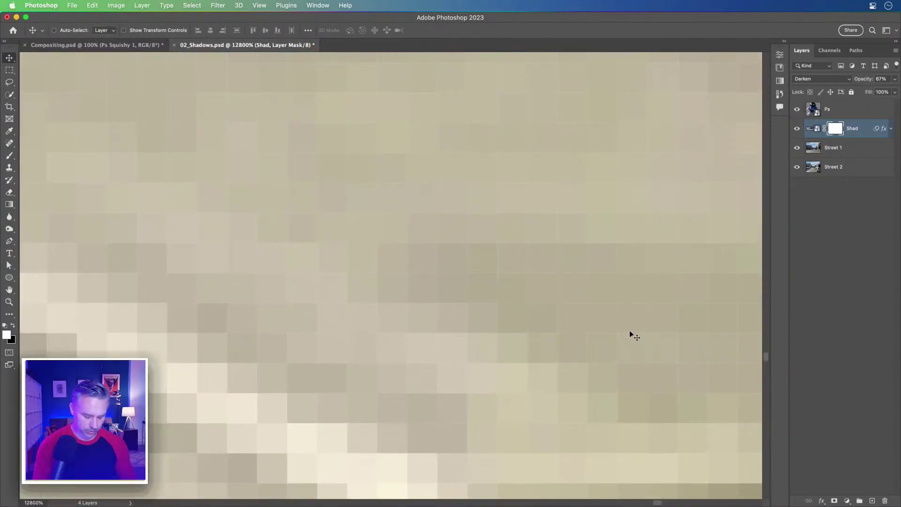
key(super+0)
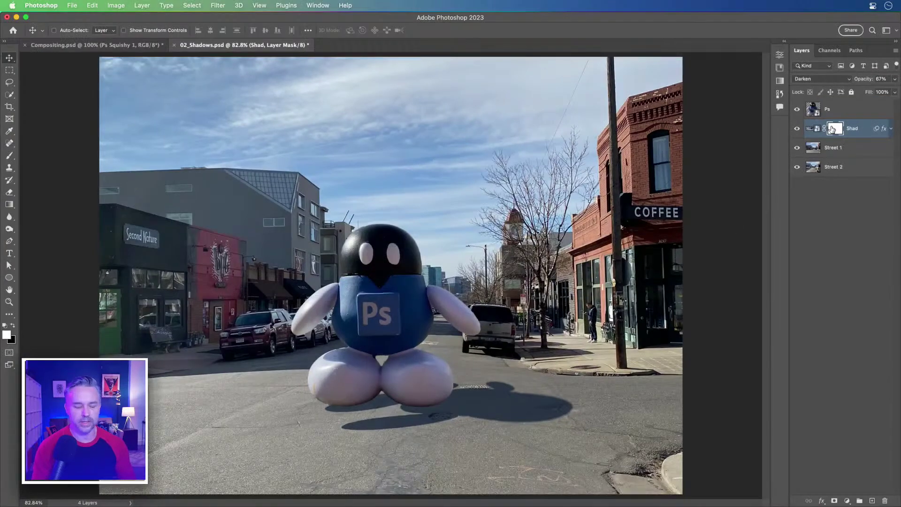
- Draw a black-to-transparent linear gradient on the Shad mask from the shadow's far end to the toy's feet, fading the shadow outward
click(9, 204)
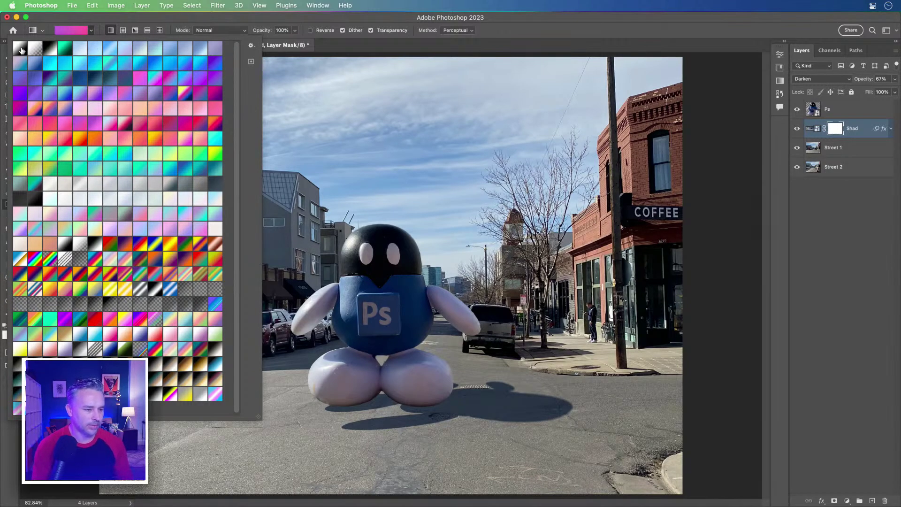
double_click(35, 50)
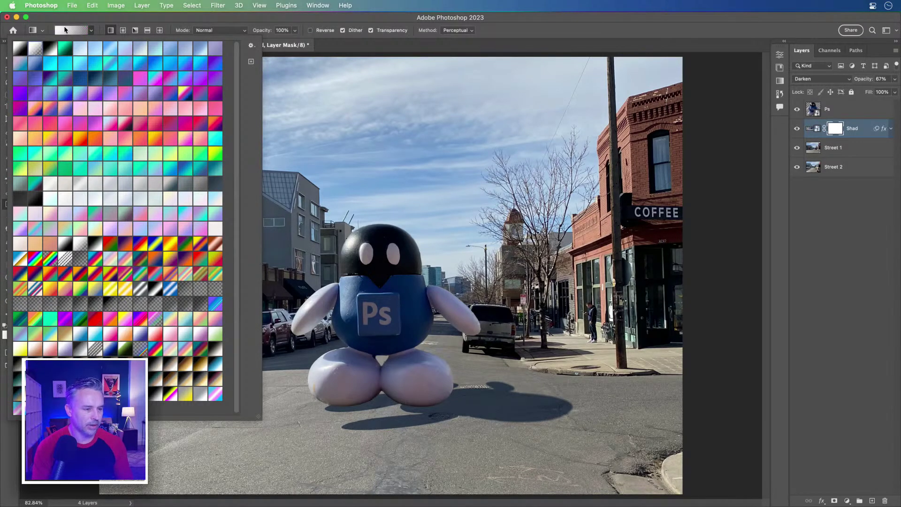
click(14, 326)
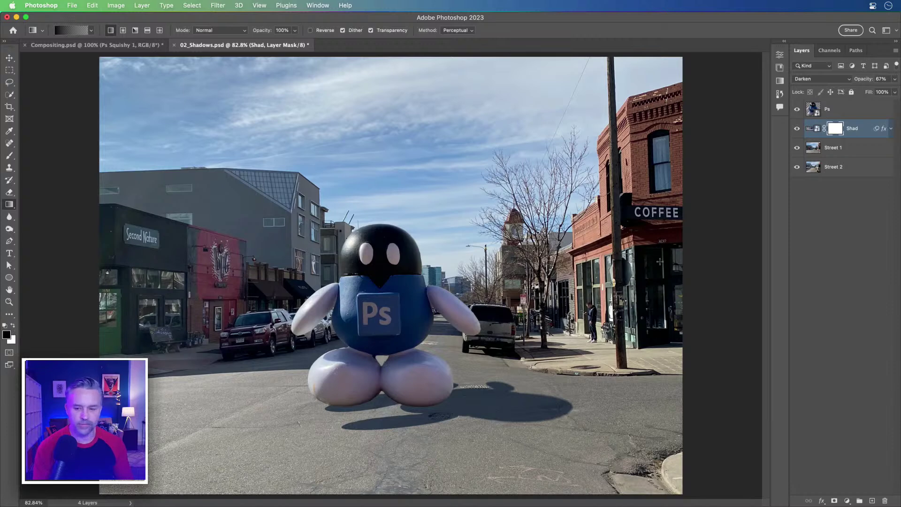
drag(572, 408, 408, 406)
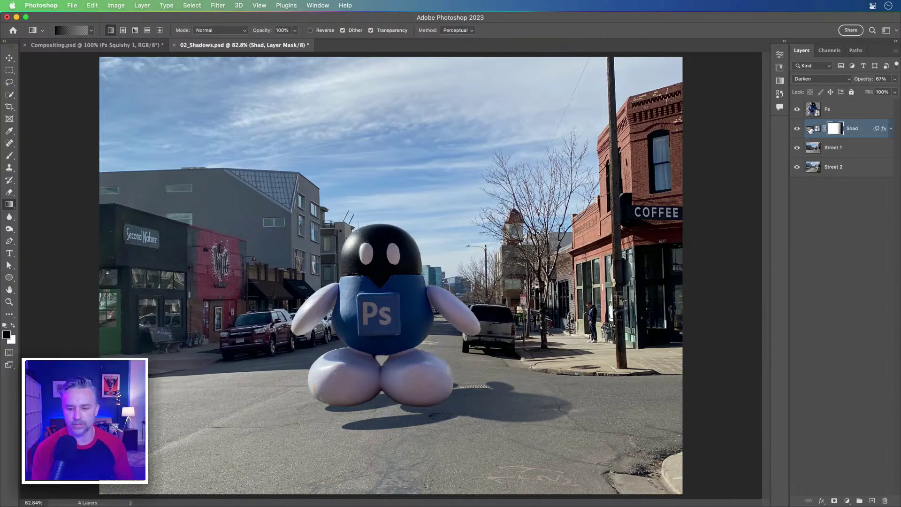
- Target the Shad layer's Smart Object instead of its mask and compare the faded shadow with the parked SUV's shadow at 300% zoom
click(811, 130)
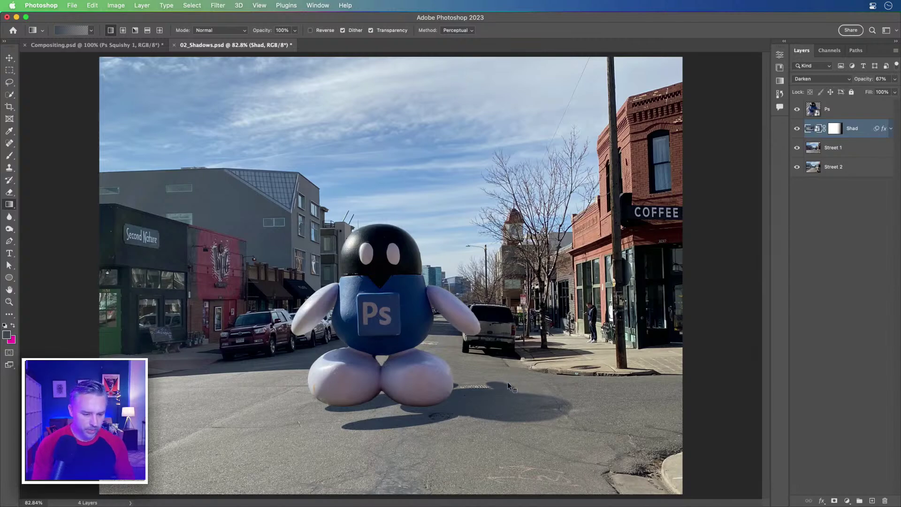
scroll(556, 352, up, 10)
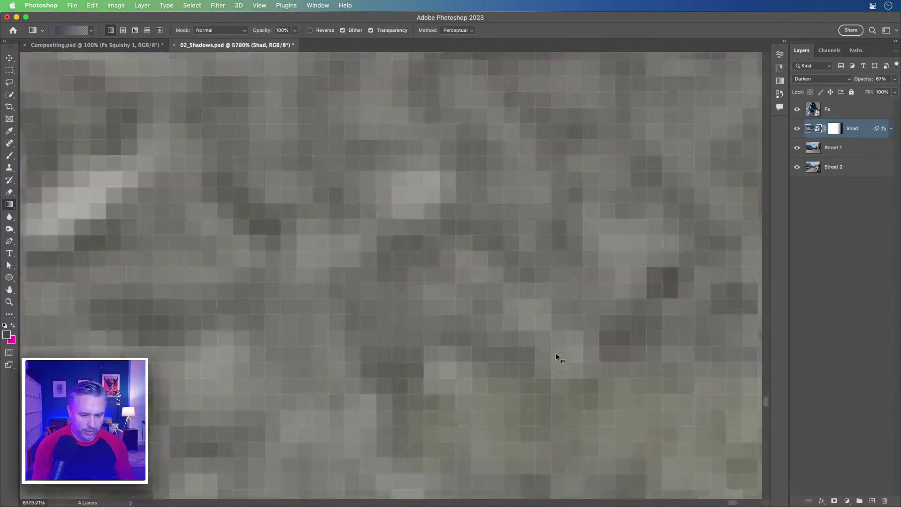
scroll(556, 353, down, 12)
key(super+0)
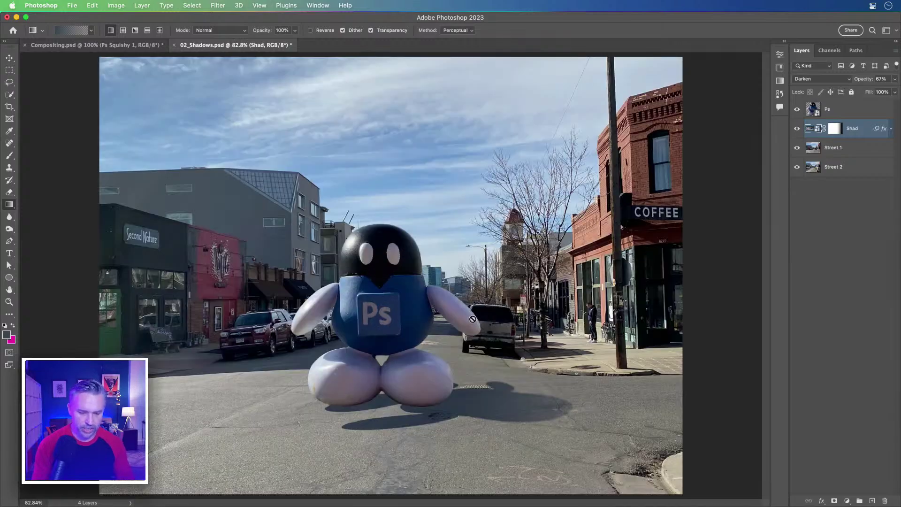
key(super+plus)
key(super+plus)
key(super+plus)
drag(473, 319, 254, 236)
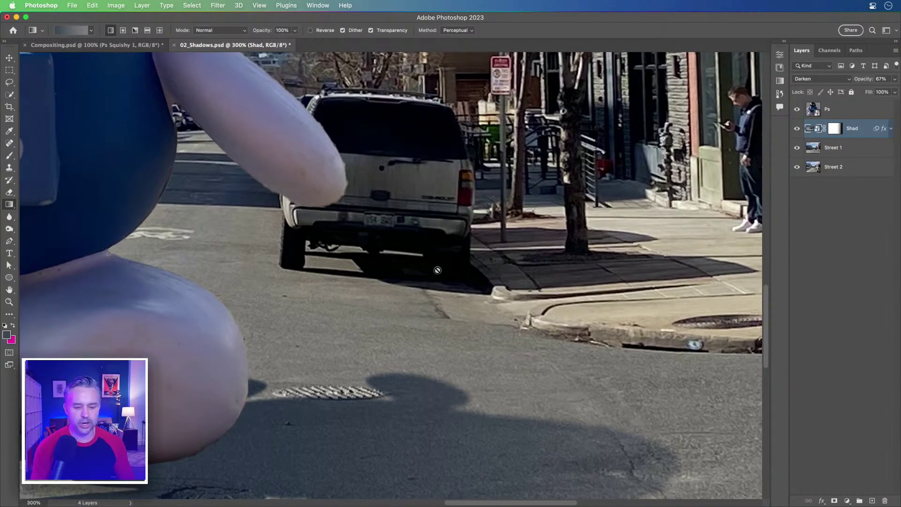
- Compare the toy's cast shadow with the shadows of the parked vehicles on both sides of the street, ending with the whole image in view
drag(235, 357, 281, 345)
drag(229, 323, 471, 288)
drag(183, 272, 465, 352)
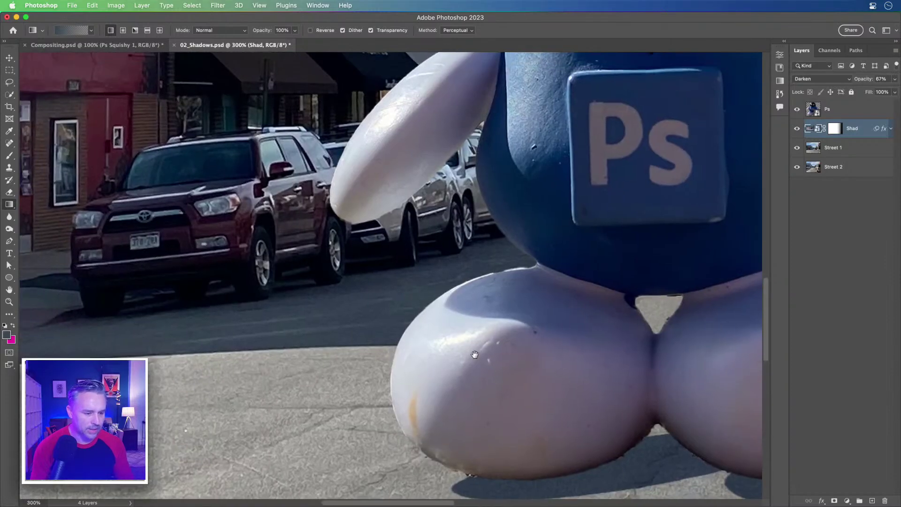
drag(233, 293, 284, 299)
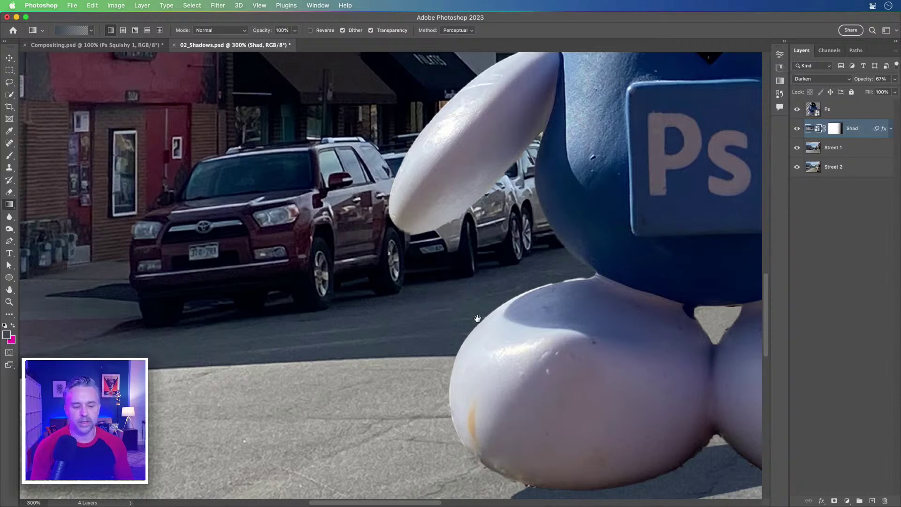
scroll(467, 322, right, 15)
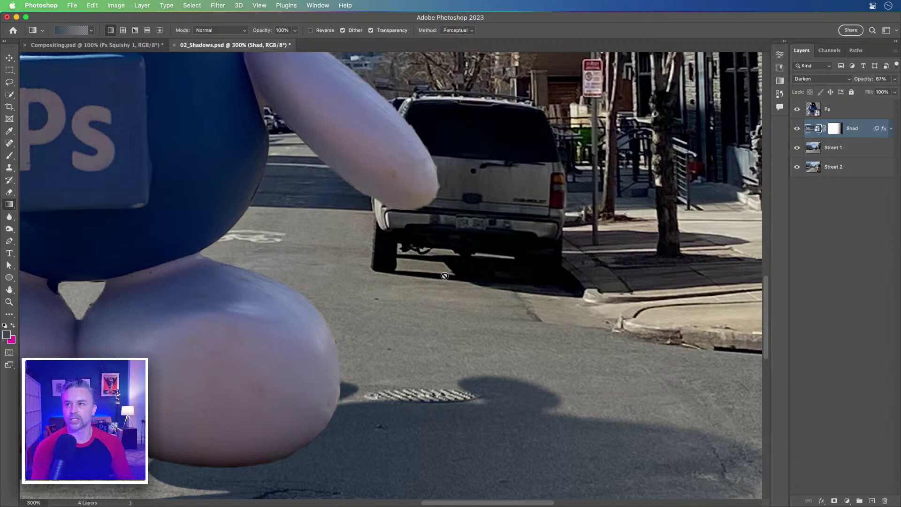
key(super+0)
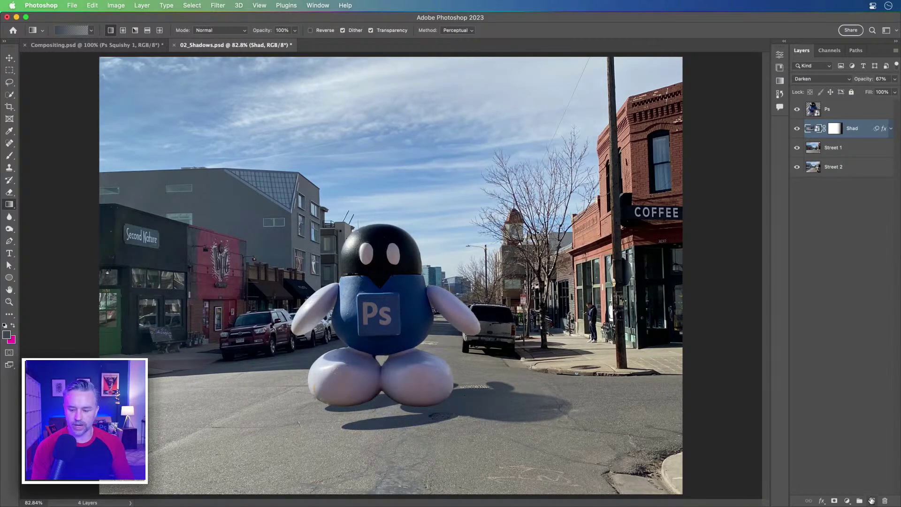
- Add a new blank layer above Shad and clip it to the Shad layer
click(872, 500)
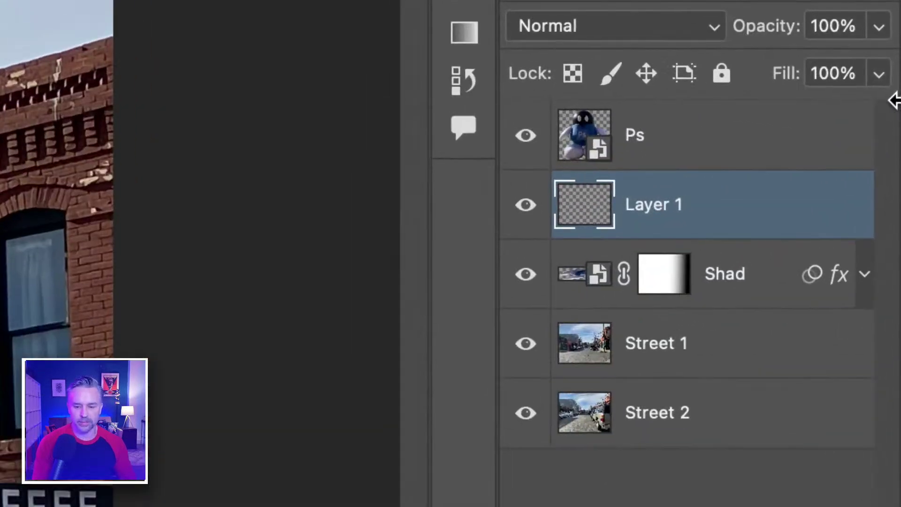
drag(666, 273, 728, 231)
alt+click(728, 231)
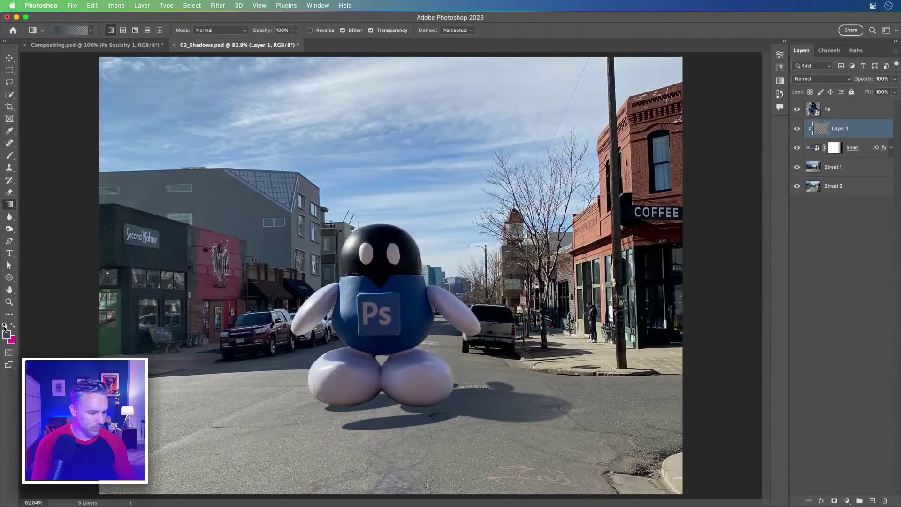
- Paint black over the entire shadow area on the clipped Layer 1 with a 400 px brush, using the default colors
click(5, 325)
key(b)
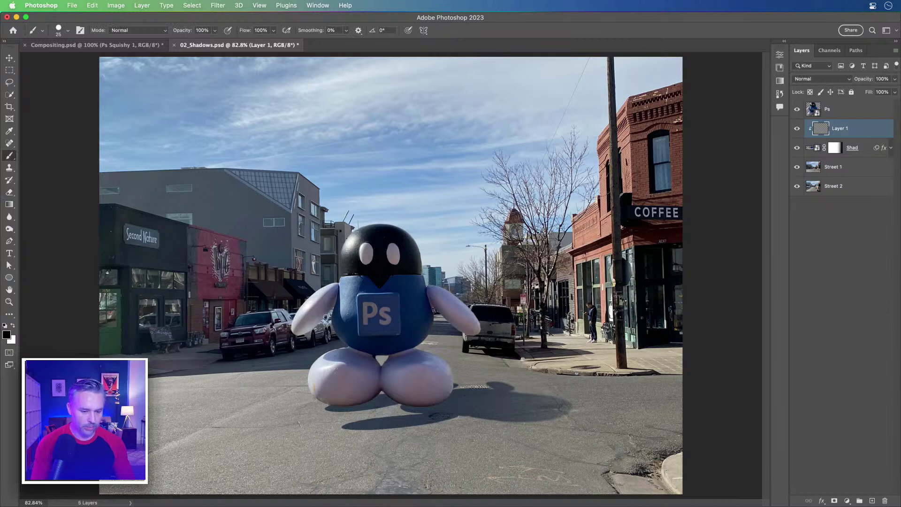
key(bracketright)
key(bracketright)
key(bracketright)
key(bracketright)
key(bracketright)
key(bracketright)
mouse_move(315, 417)
mouse_down()
mouse_move(465, 407)
mouse_move(338, 404)
mouse_up()
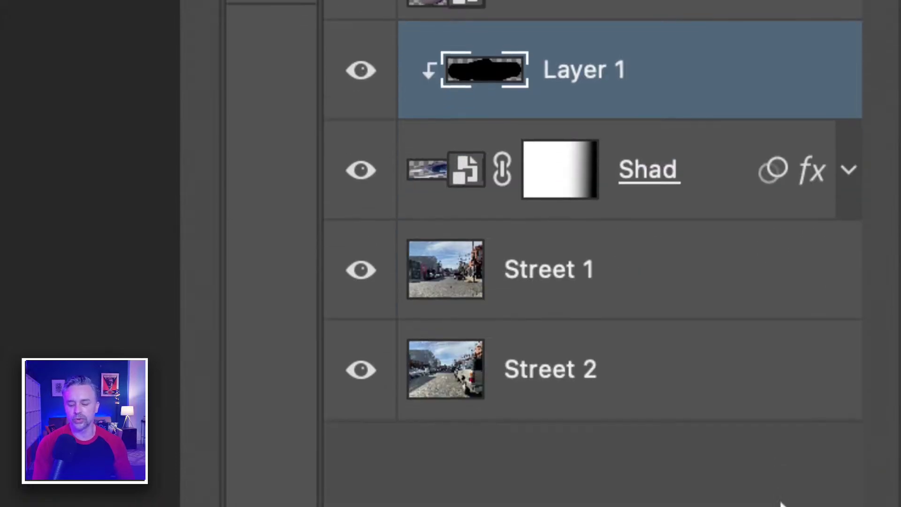
- Rasterize the Shad Smart Object together with its Blur Gallery filter, keeping the Color Overlay effect and layer mask editable
click(848, 172)
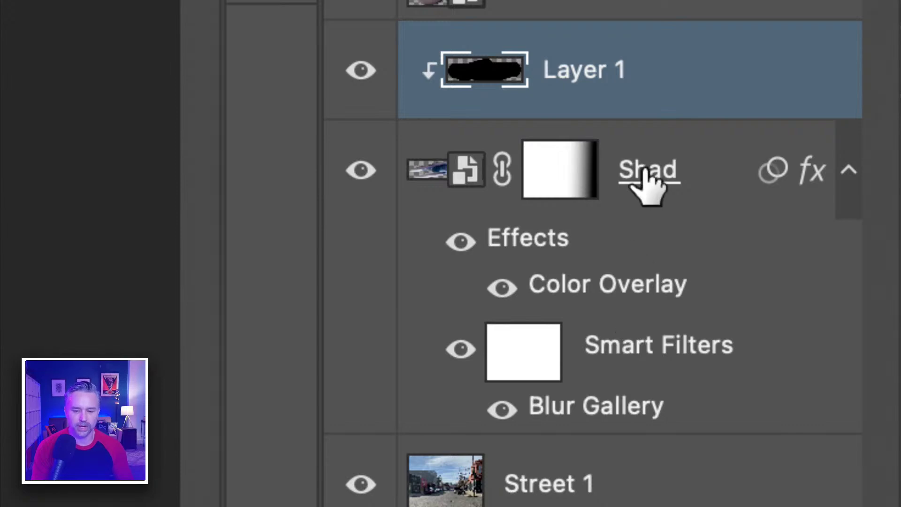
right_click(723, 181)
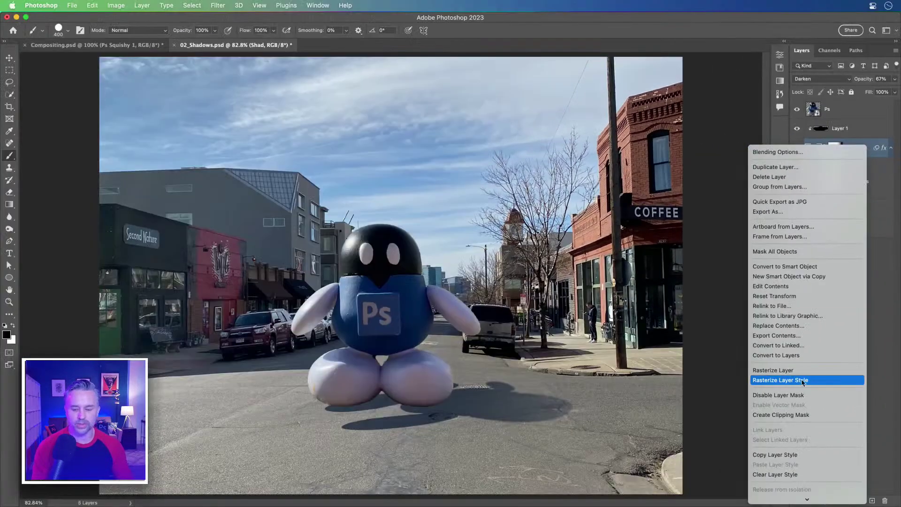
click(821, 370)
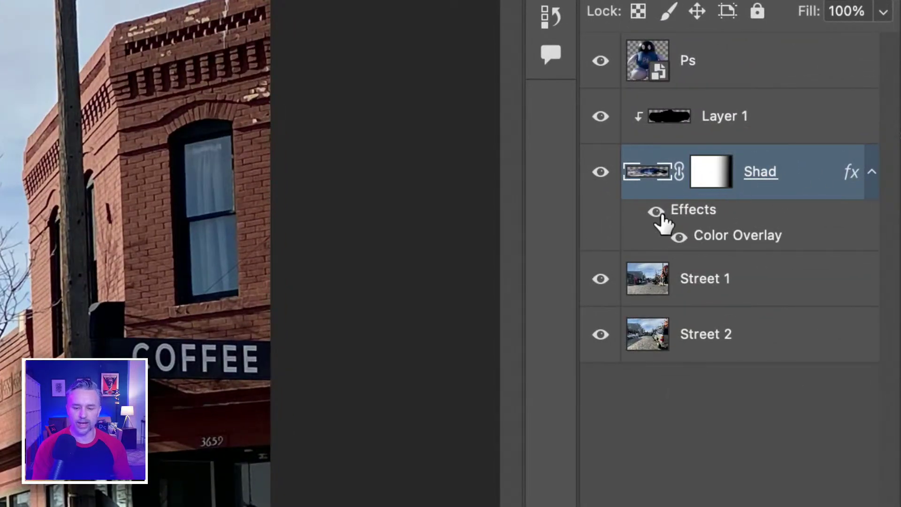
click(872, 174)
click(872, 175)
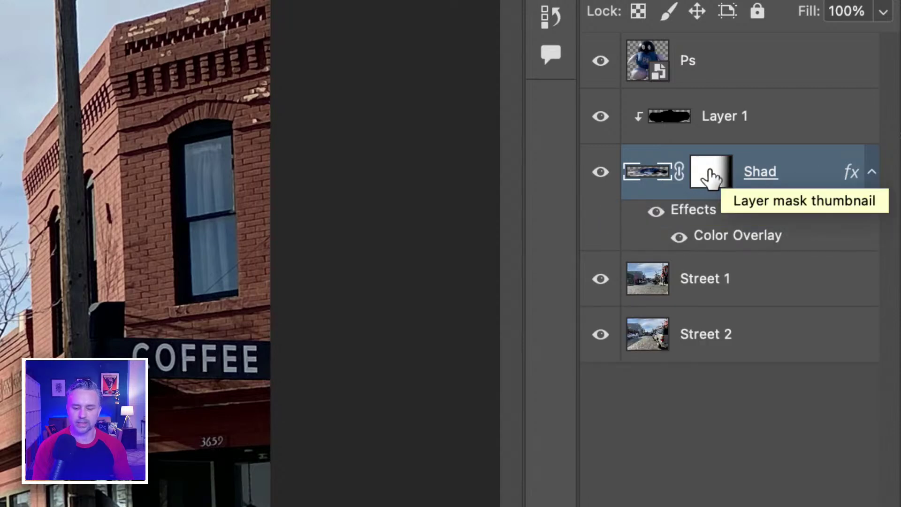
- Try rasterizing the Shad layer's style, then undo it
right_click(803, 173)
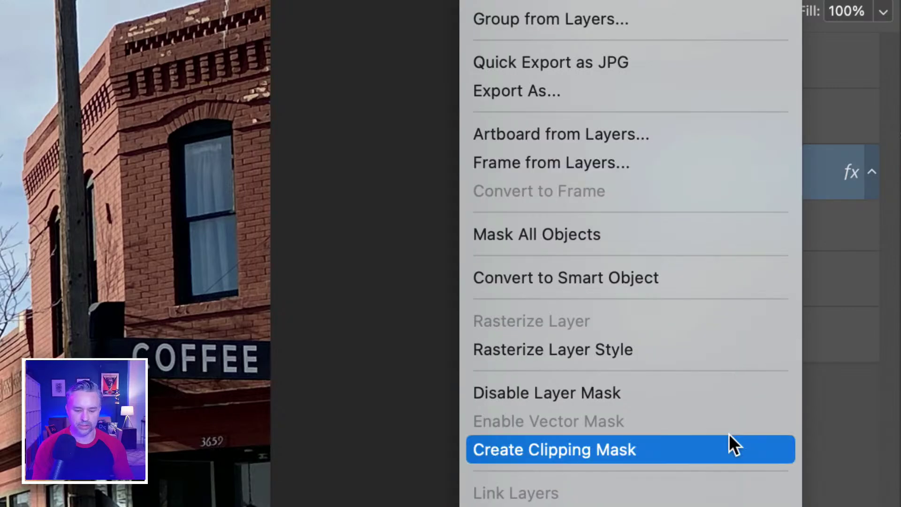
click(727, 350)
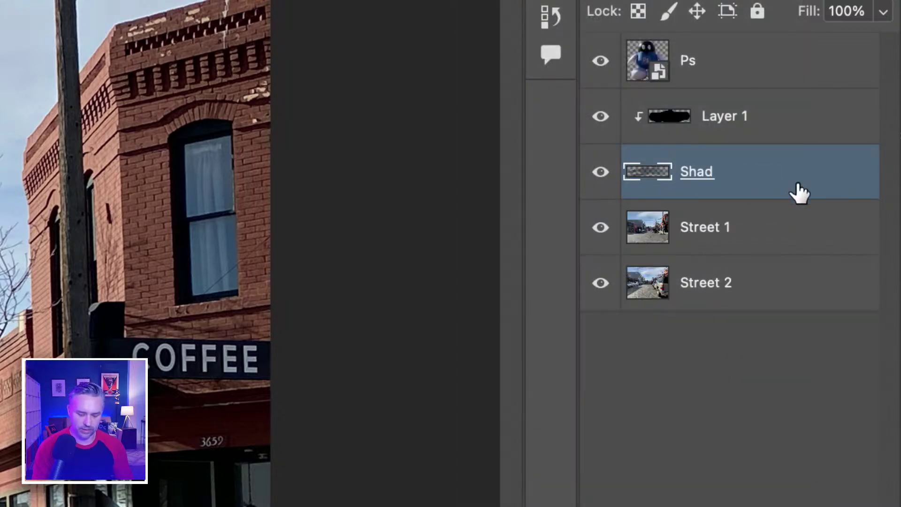
key(ctrl+z)
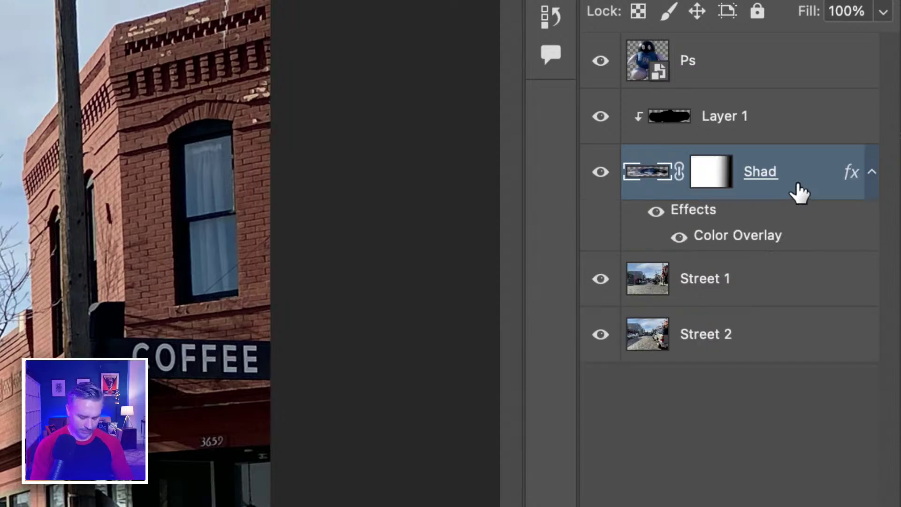
- Duplicate the Shad layer with the original hidden, and remove the layer effects and layer mask from the copy
key(ctrl+j)
click(600, 281)
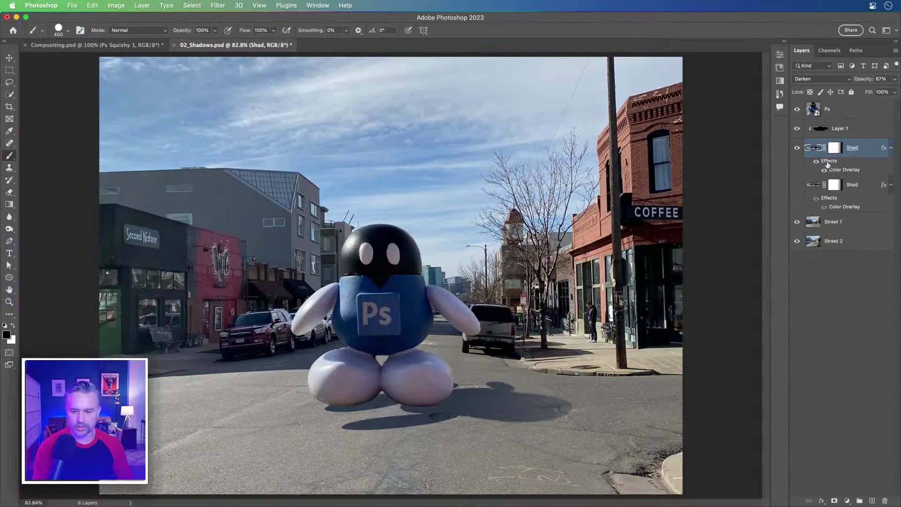
drag(828, 164, 886, 499)
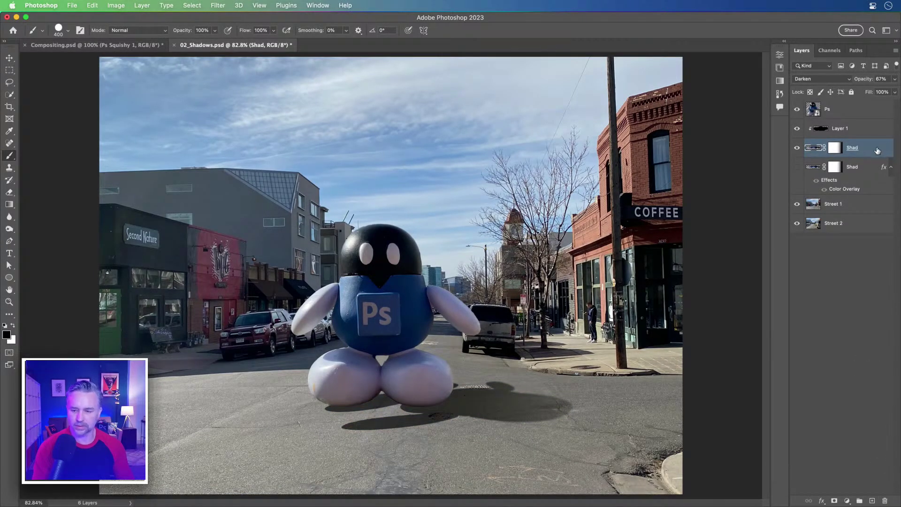
right_click(838, 149)
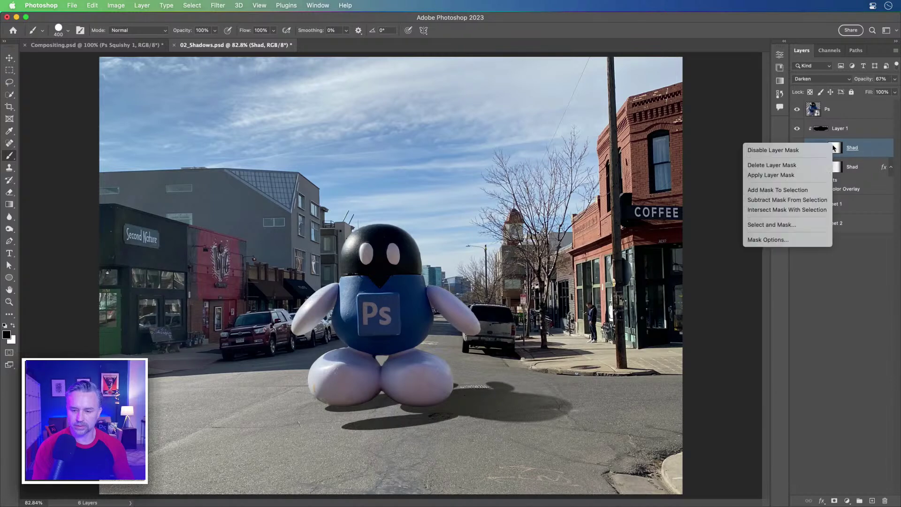
click(799, 166)
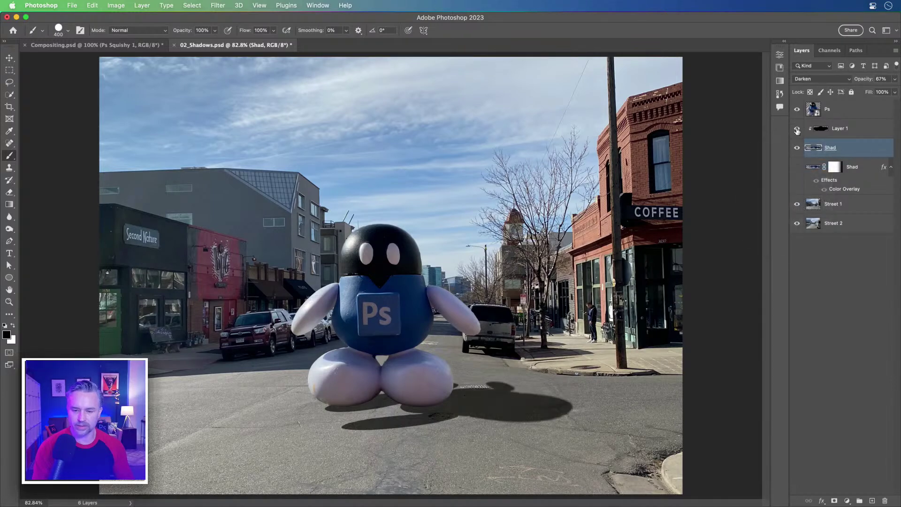
- Hide Layer 1 and set the Shad copy to Normal blending at 100% opacity
click(797, 129)
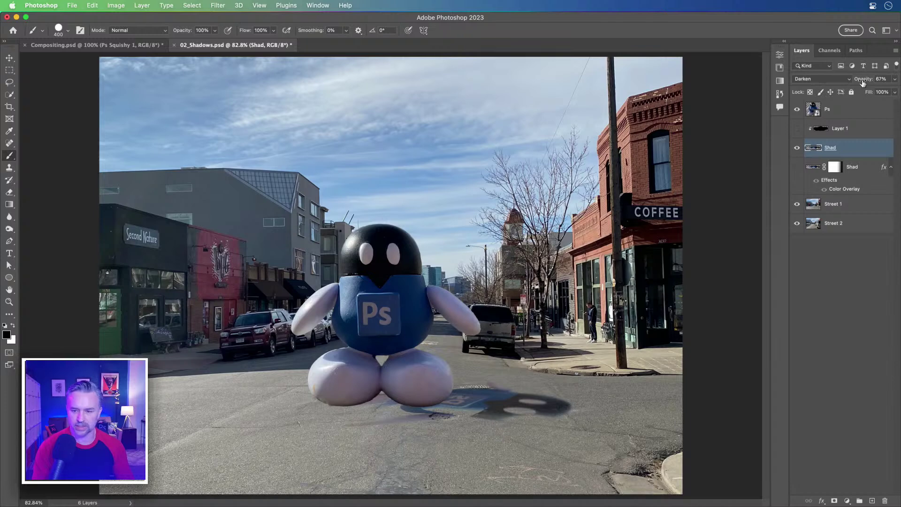
click(806, 80)
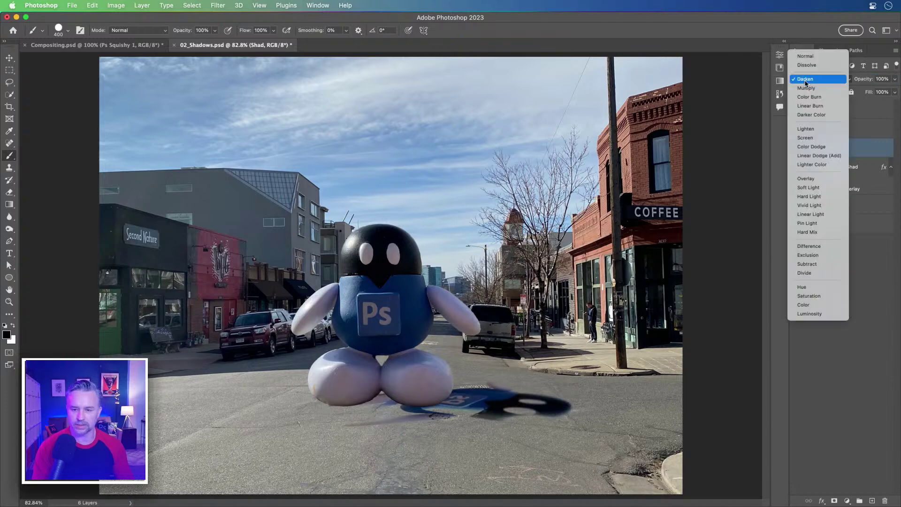
click(806, 57)
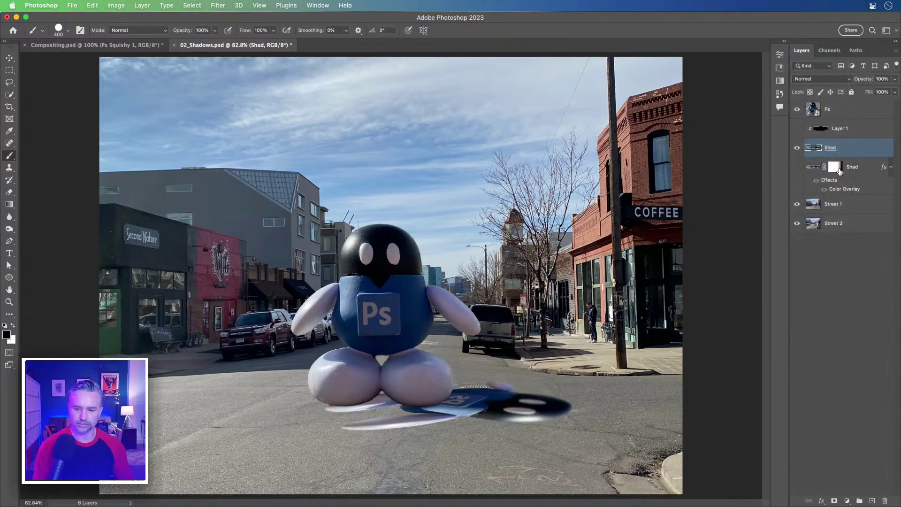
- Copy the Color Overlay effect from the hidden Shad layer to the visible copy and rasterize the copy's layer style
drag(837, 190, 850, 151)
right_click(850, 150)
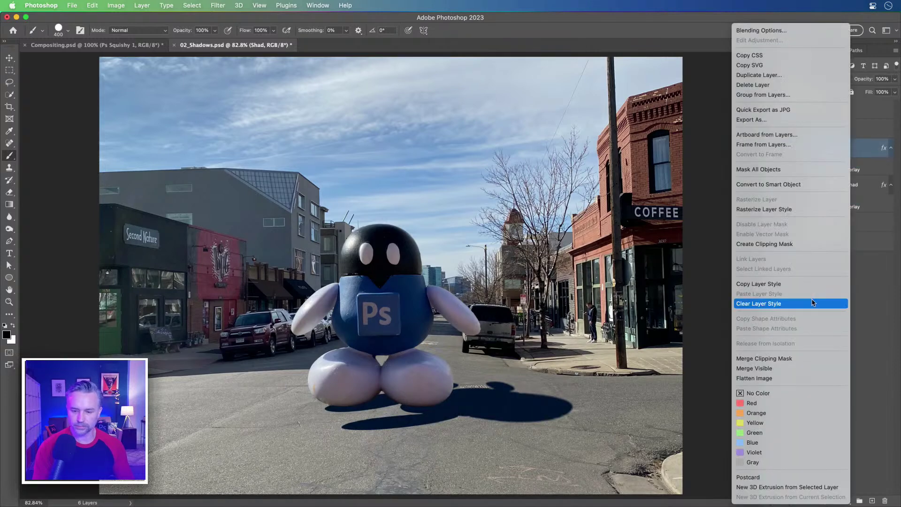
click(807, 210)
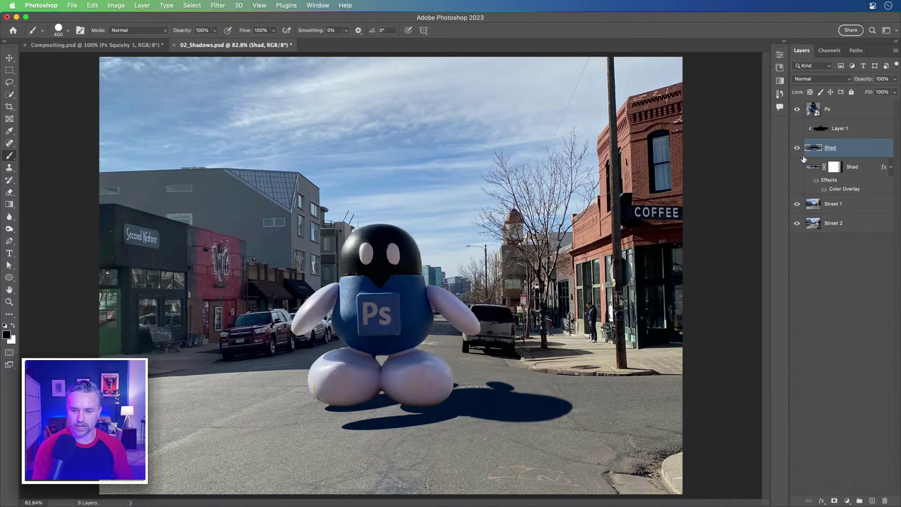
click(796, 149)
click(797, 148)
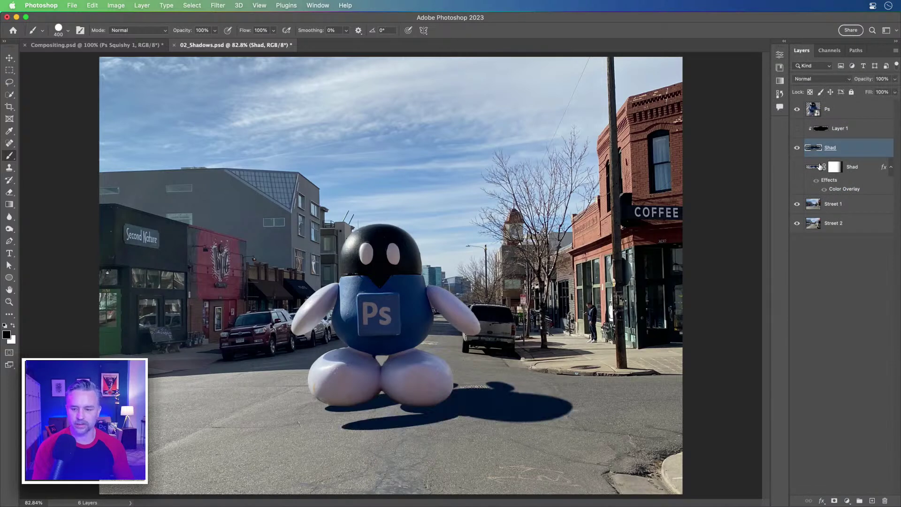
- Copy the gradient layer mask from the hidden Shad layer onto the rasterized Shad copy and keep the copy selected
drag(835, 169, 833, 152)
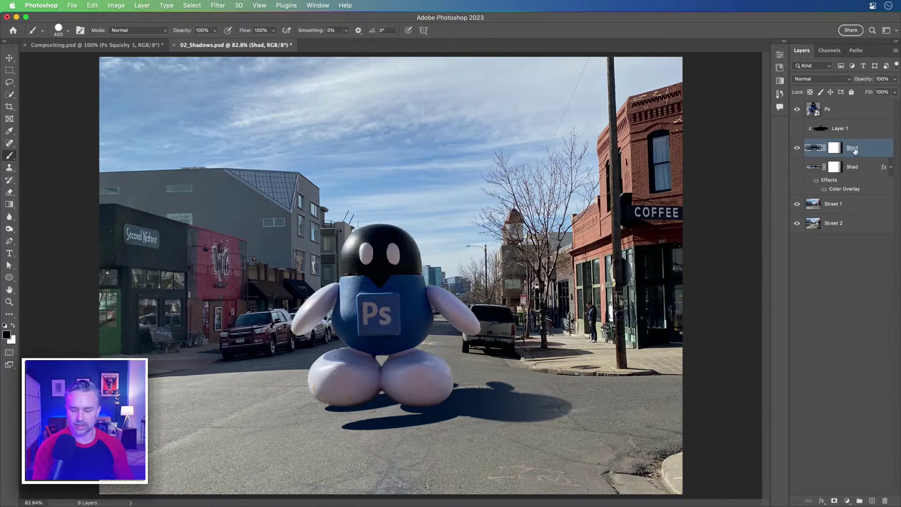
click(852, 173)
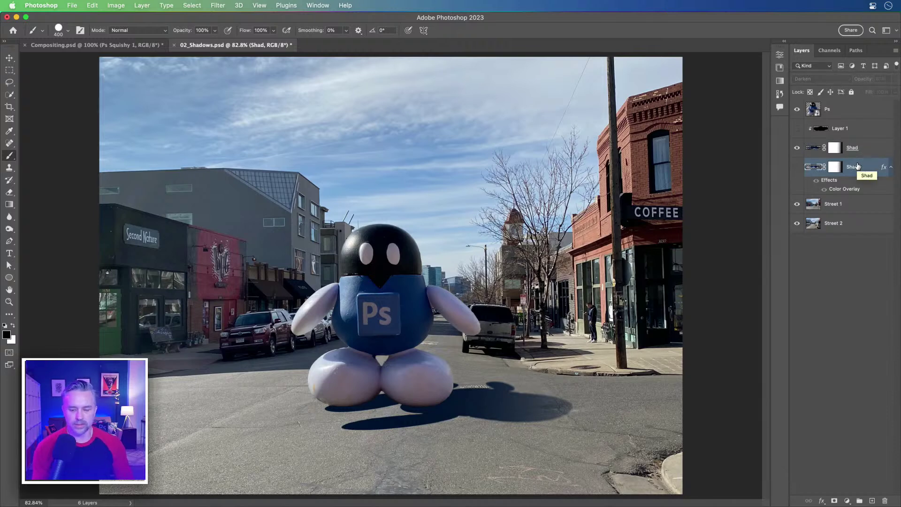
click(869, 157)
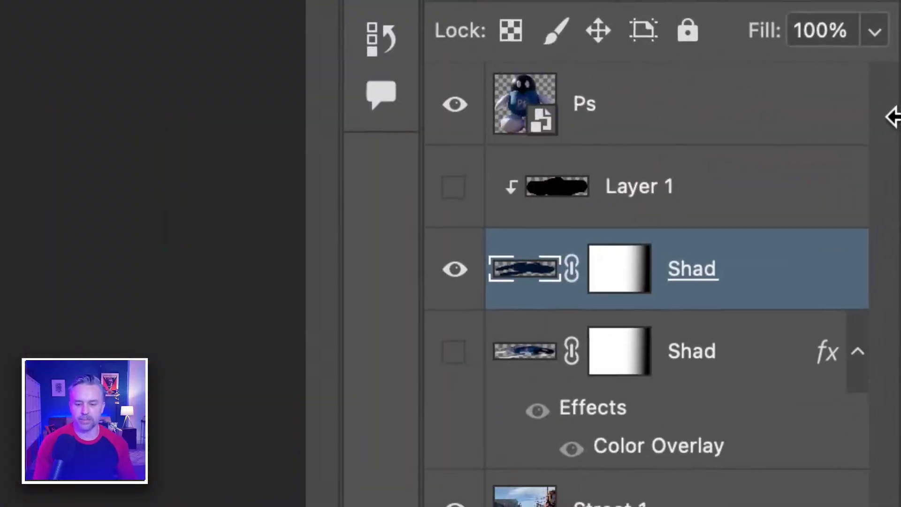
- Show Layer 1 and erase its black paint over the outer shadow at 10% flow, reducing the eraser to 250 px
click(449, 188)
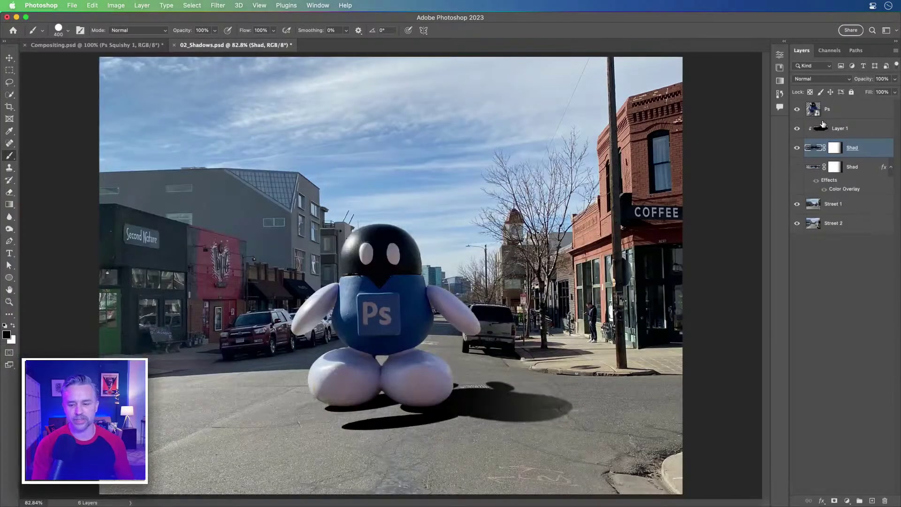
click(821, 130)
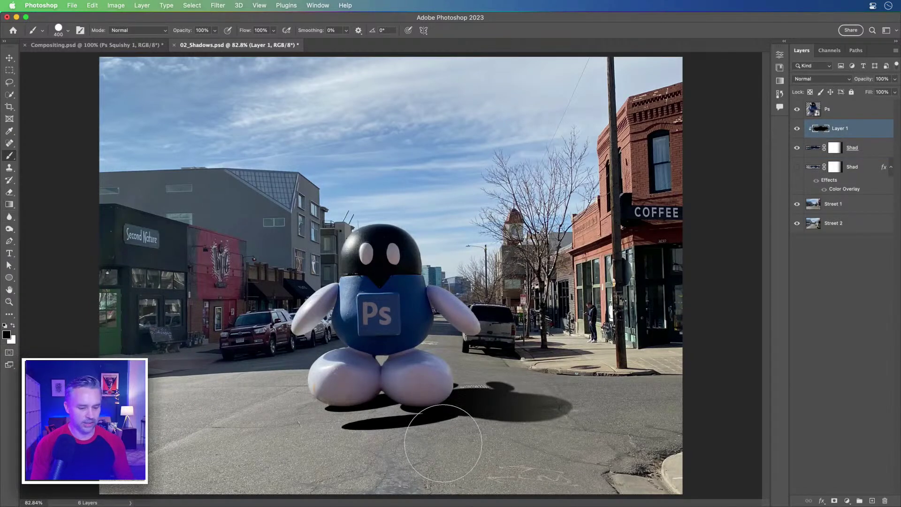
click(8, 194)
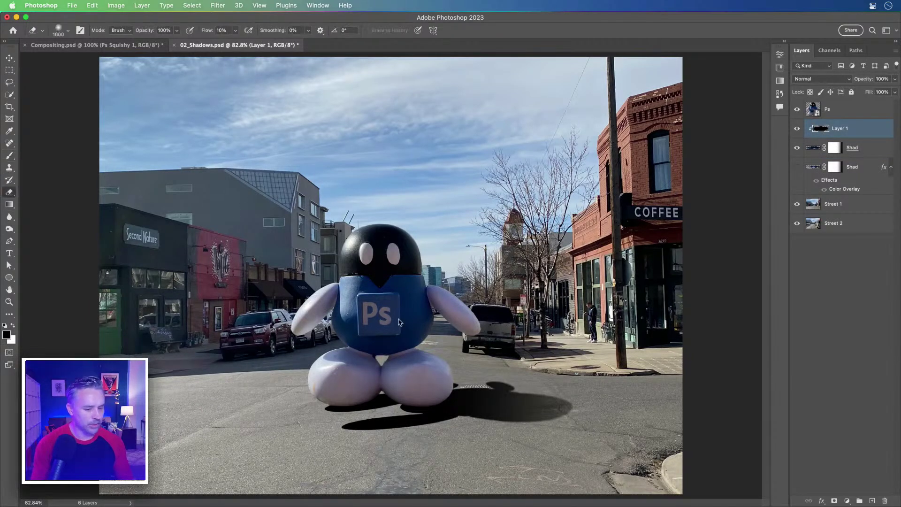
key(bracketleft)
key(bracketleft)
key(bracketleft)
key(bracketleft)
key(bracketleft)
key(bracketleft)
key(bracketleft)
key(bracketleft)
key(bracketleft)
key(bracketleft)
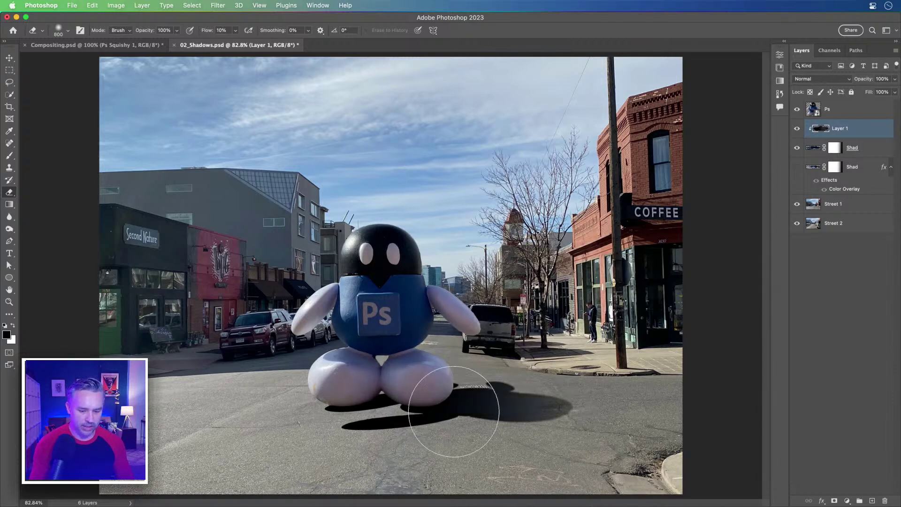
key(bracketleft)
key(bracketleft)
key(bracketleft)
key(bracketleft)
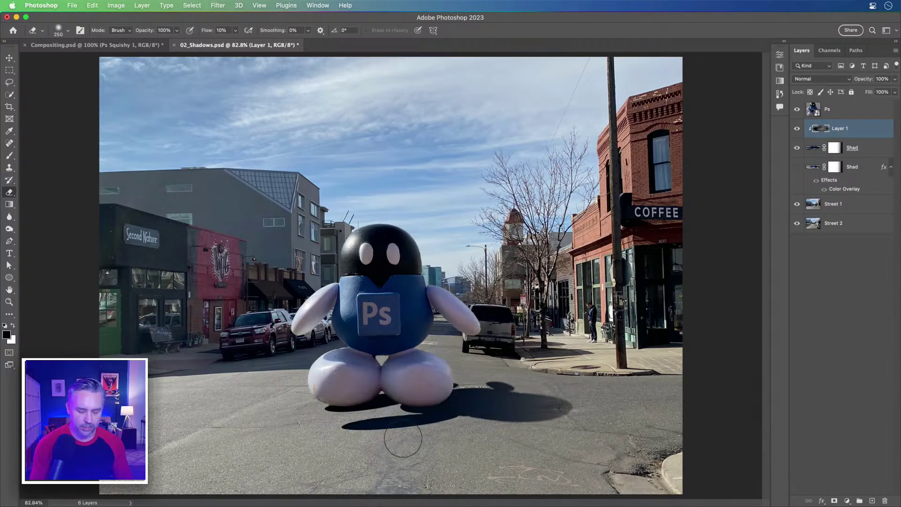
- Lower the visible Shad layer's opacity to 81%
click(861, 147)
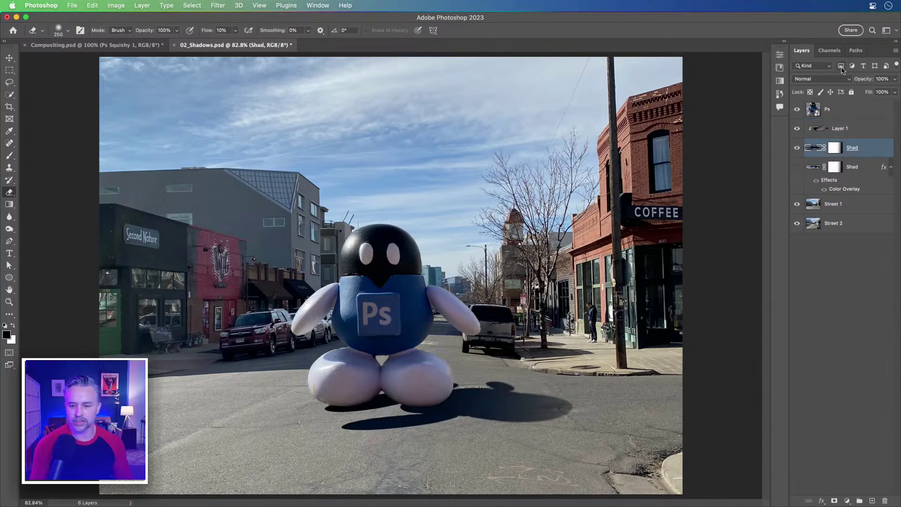
drag(858, 82, 857, 81)
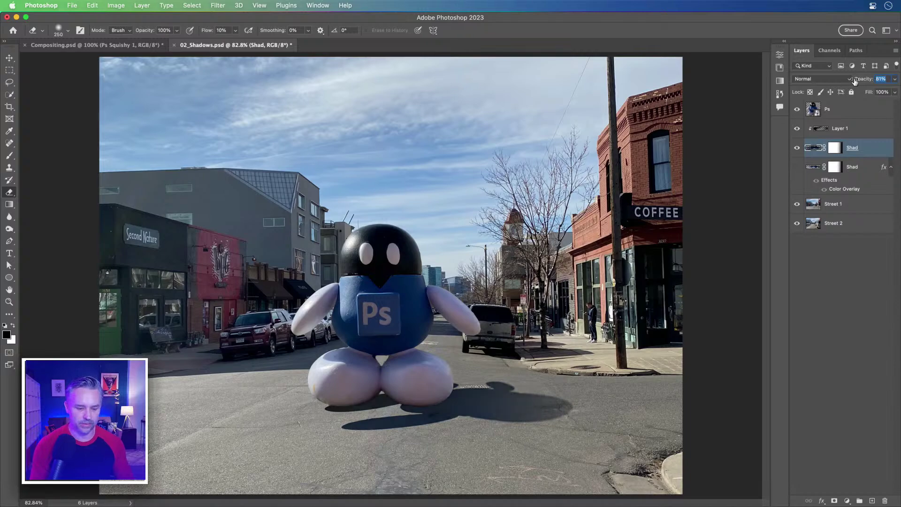
- Delete the visible Shad copy above the hidden Shad layer and show the original Shad layer
click(843, 131)
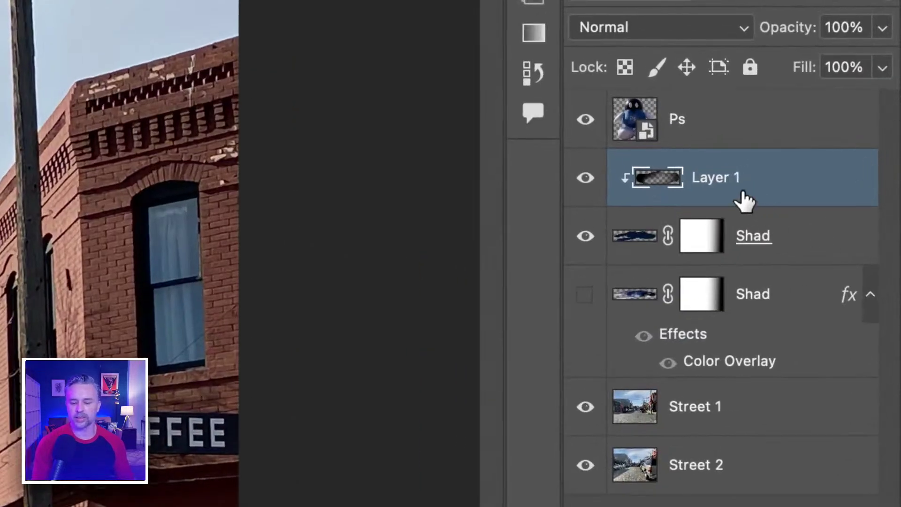
click(754, 239)
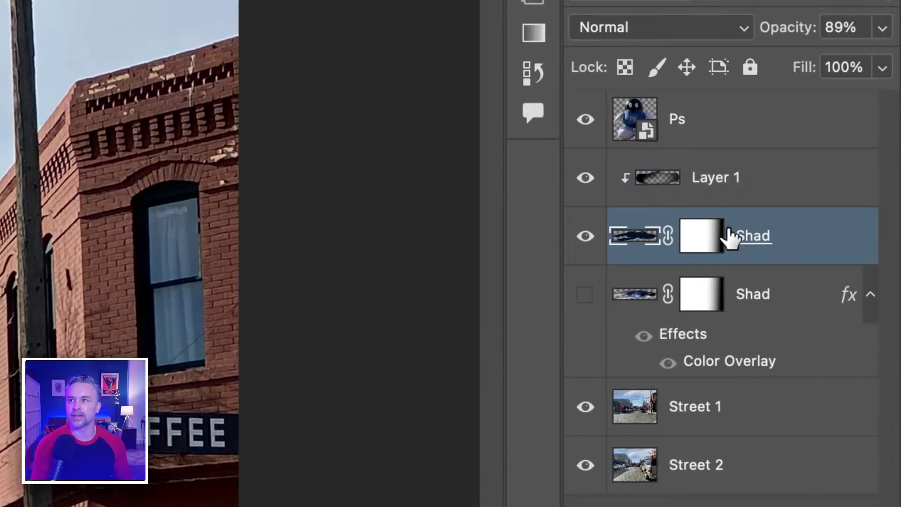
click(778, 189)
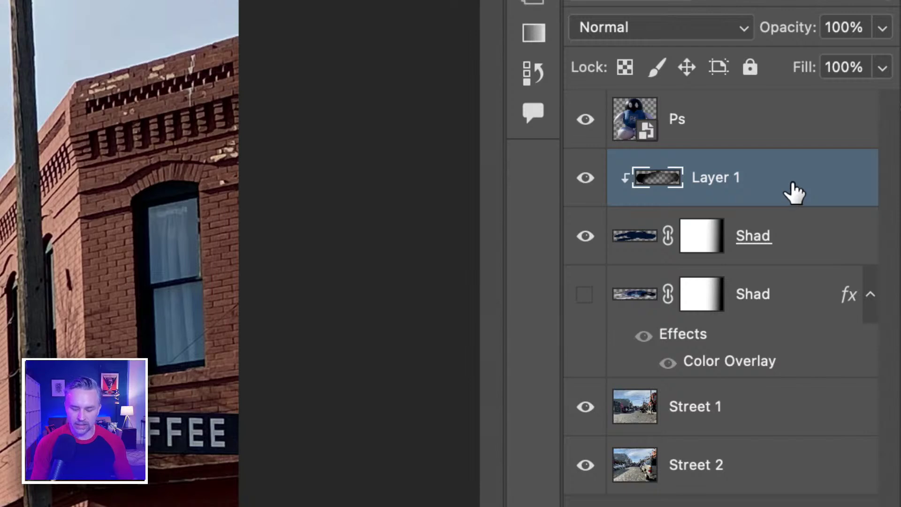
click(802, 232)
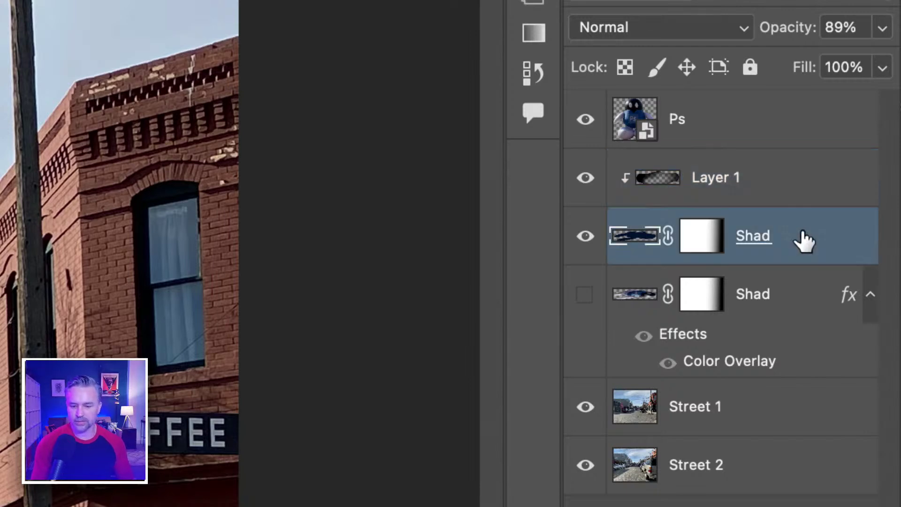
key(Delete)
click(584, 237)
- Clear all the black paint from Layer 1 and remove the selection
click(777, 189)
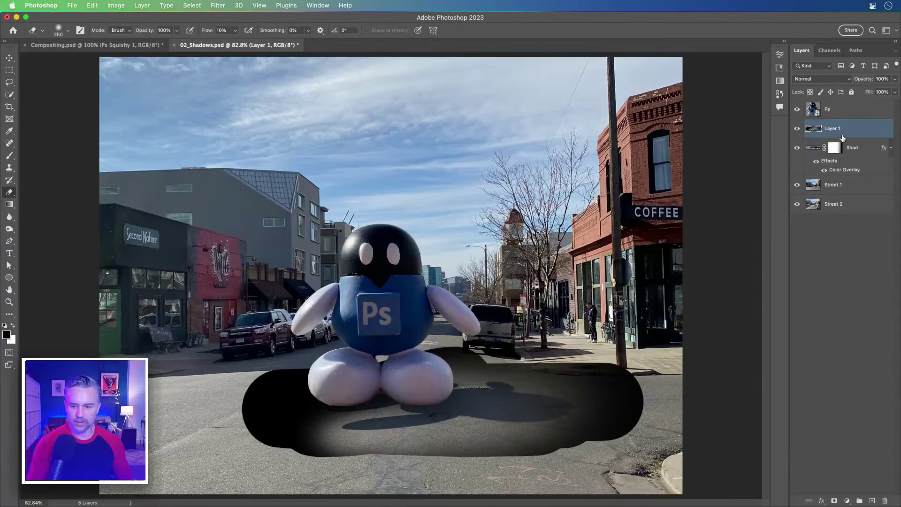
key(ctrl+a)
key(Delete)
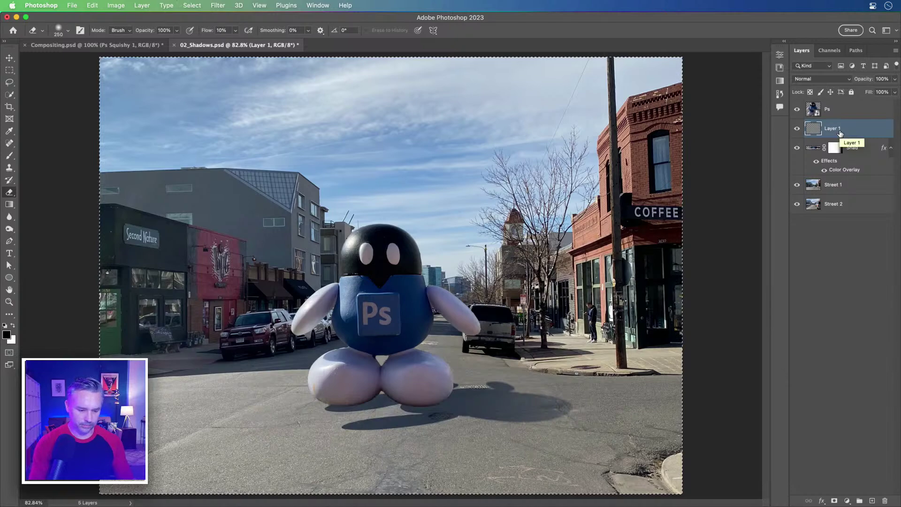
key(ctrl+d)
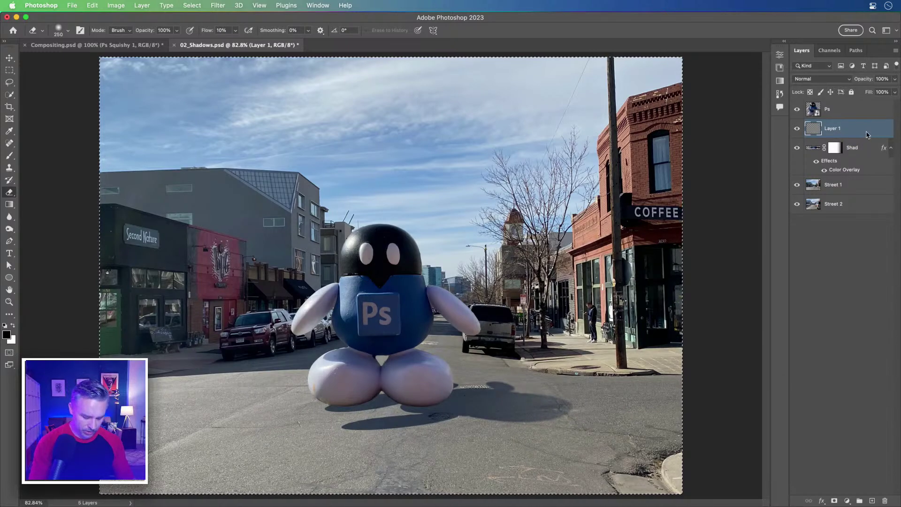
- Load the Shad layer's outline as a selection and add it to Layer 1 as a layer mask
click(865, 150)
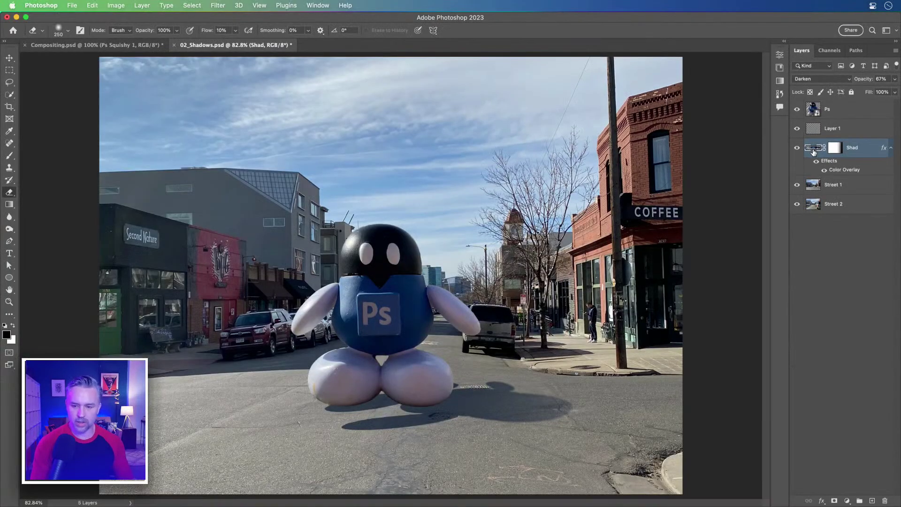
alt+click(813, 150)
super+click(814, 151)
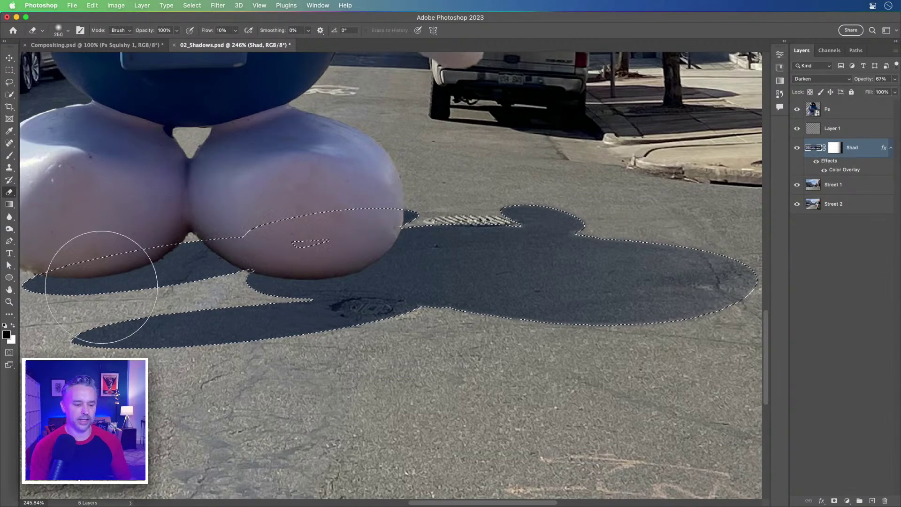
click(842, 130)
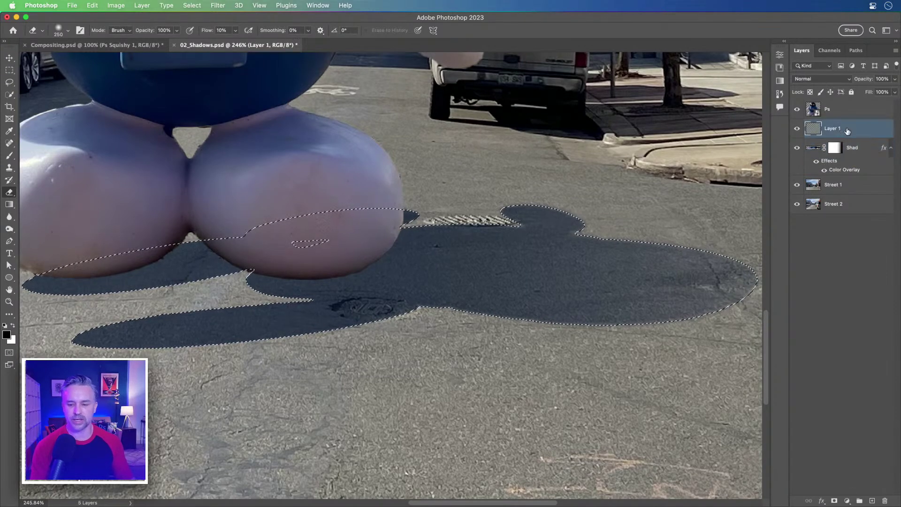
click(835, 500)
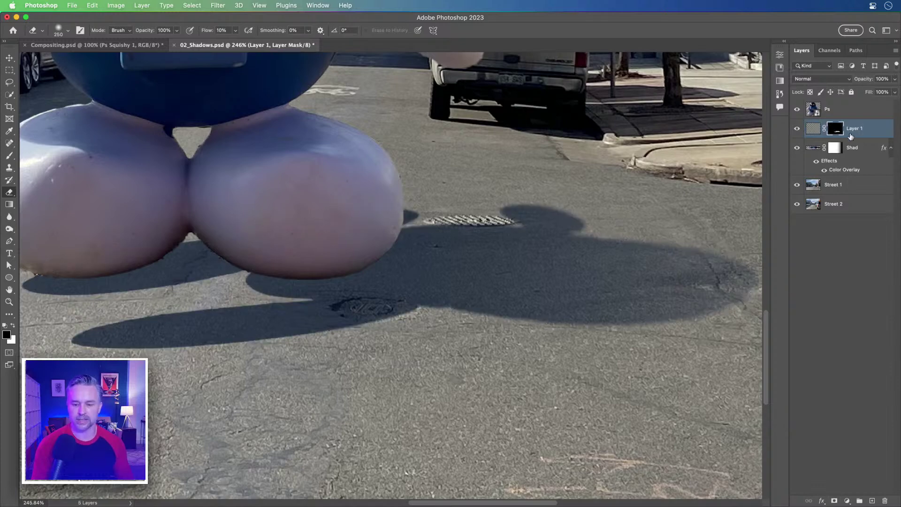
- Try a black Brush stroke on Layer 1's pixels, undo it, and set the 400 px brush to 0% hardness
click(812, 129)
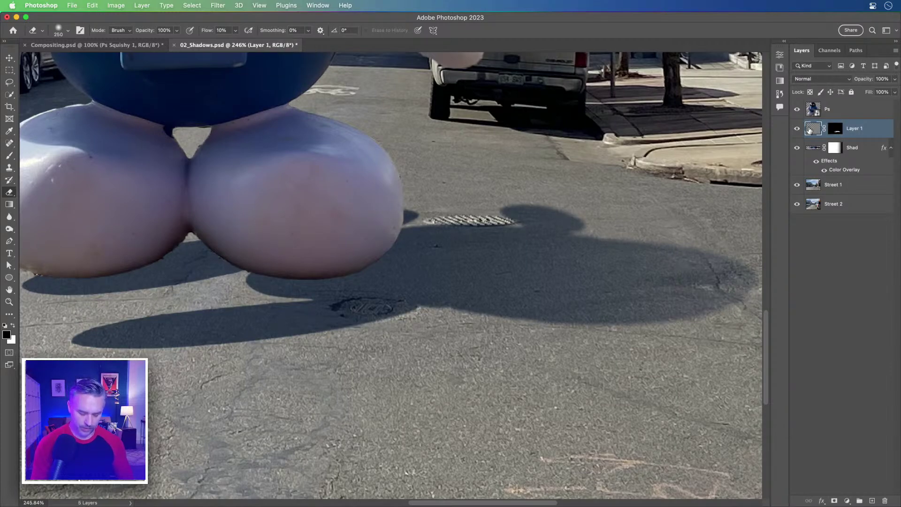
key(b)
mouse_move(101, 254)
mouse_down()
mouse_move(269, 243)
mouse_move(274, 193)
mouse_up()
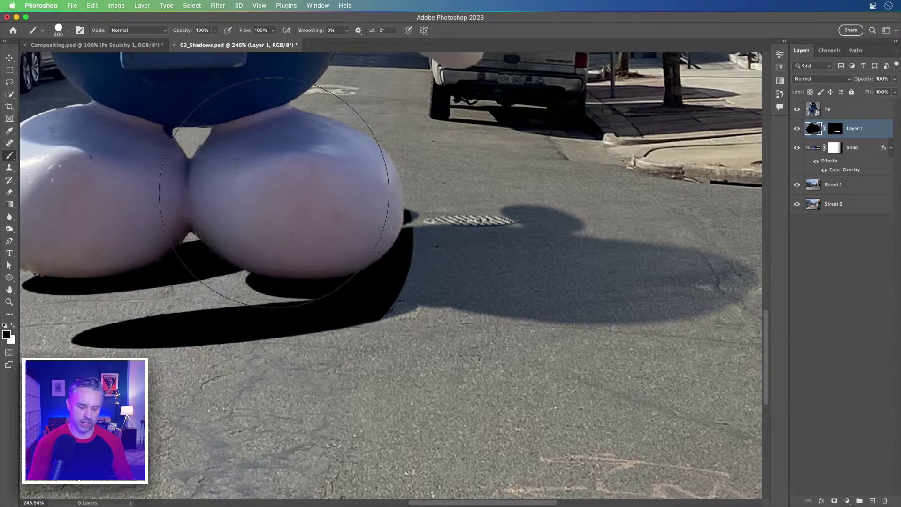
key(super+z)
drag(334, 238, 446, 308)
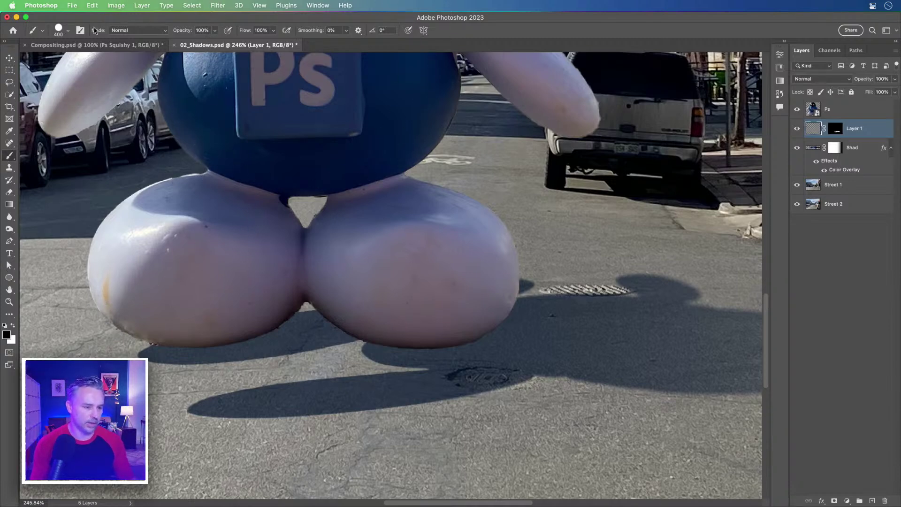
click(69, 32)
drag(72, 83, 7, 75)
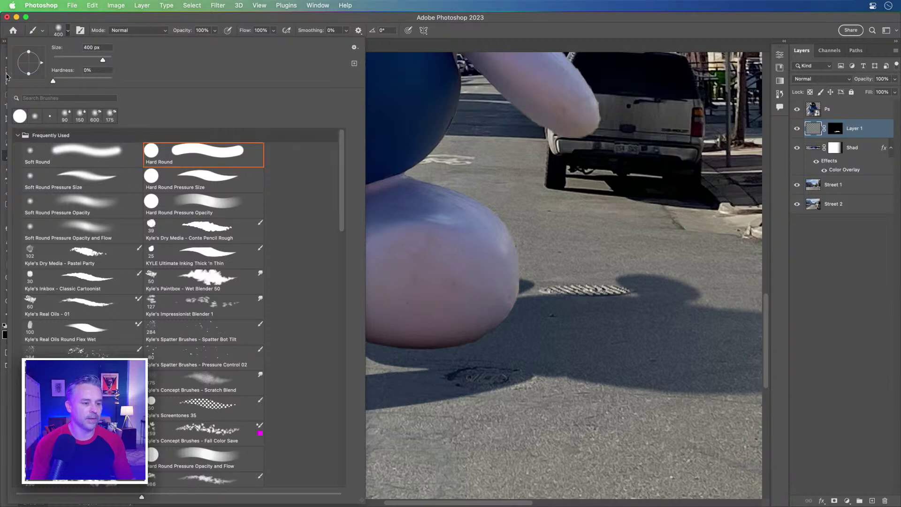
key(Return)
- Set the brush flow to 1% and paint black on Layer 1 to darken the shadow beneath the feet
key(bracketright)
key(bracketright)
key(bracketright)
key(bracketright)
key(bracketright)
key(bracketright)
key(bracketright)
key(bracketright)
key(bracketright)
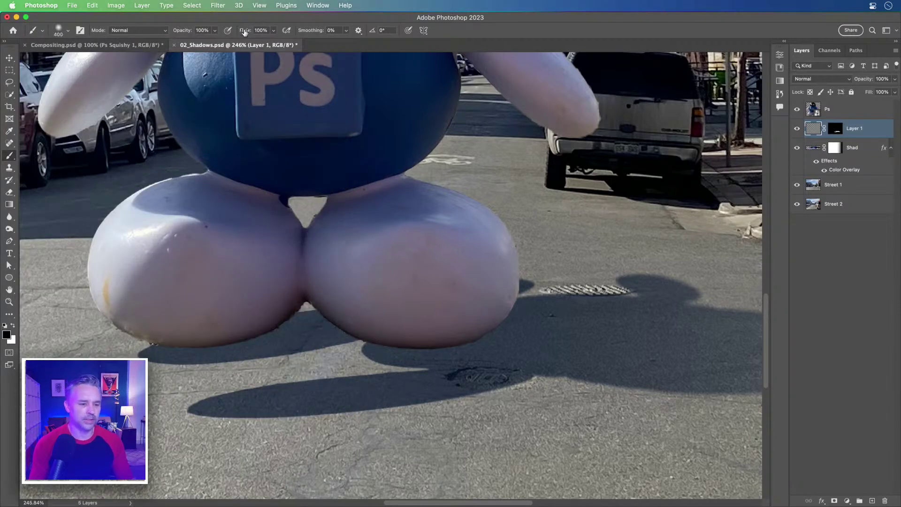
key(Return)
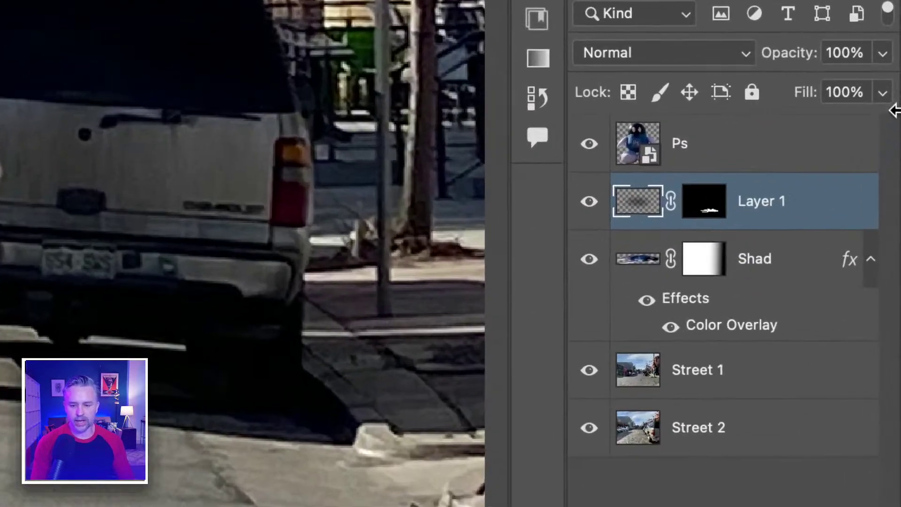
- Rename Layer 1 as darker shad under and the Shad layer as Shadow
double_click(850, 127)
text(dar)
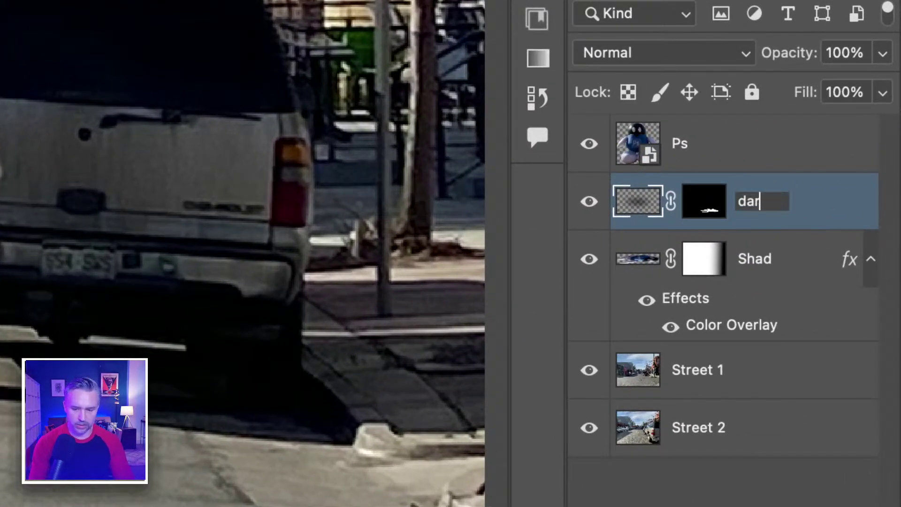
text(ker shad under)
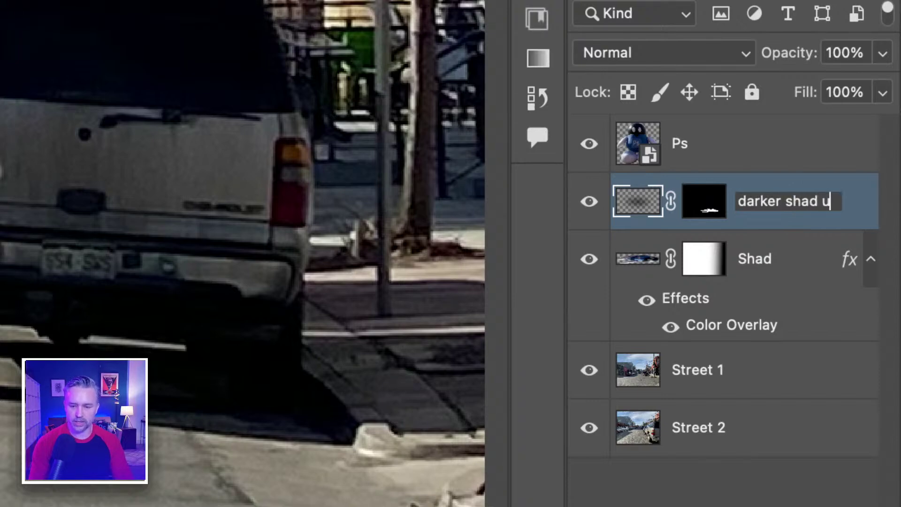
key(Return)
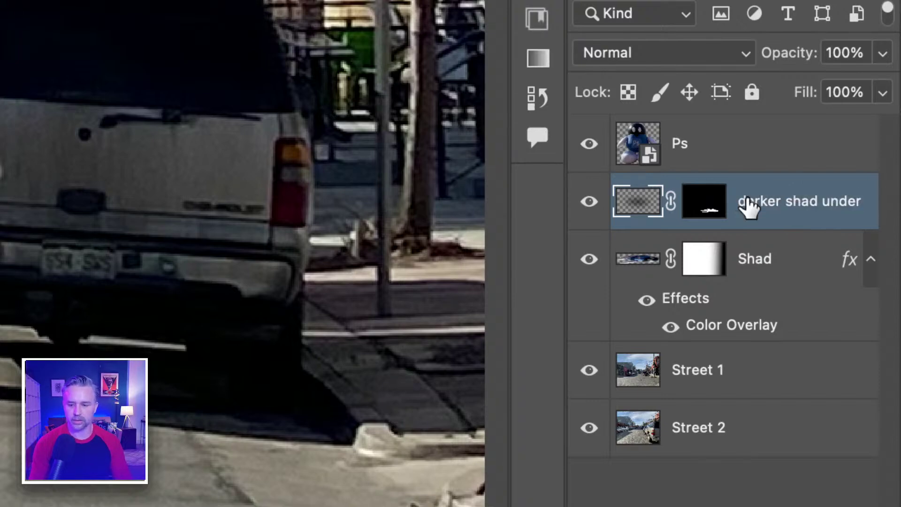
click(749, 261)
double_click(749, 259)
text(Shadow)
key(Return)
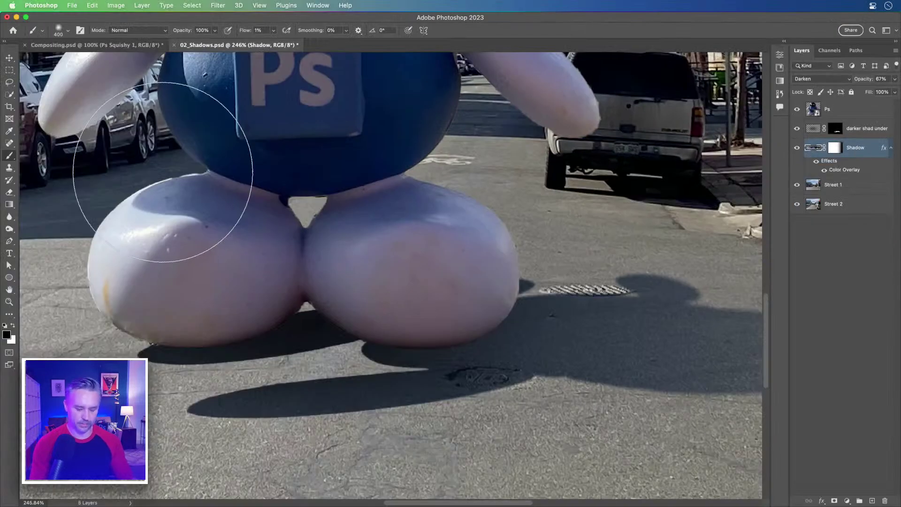
- Compare the image with the darker shad under layer hidden and shown, and lower its opacity to 77%
key(super+0)
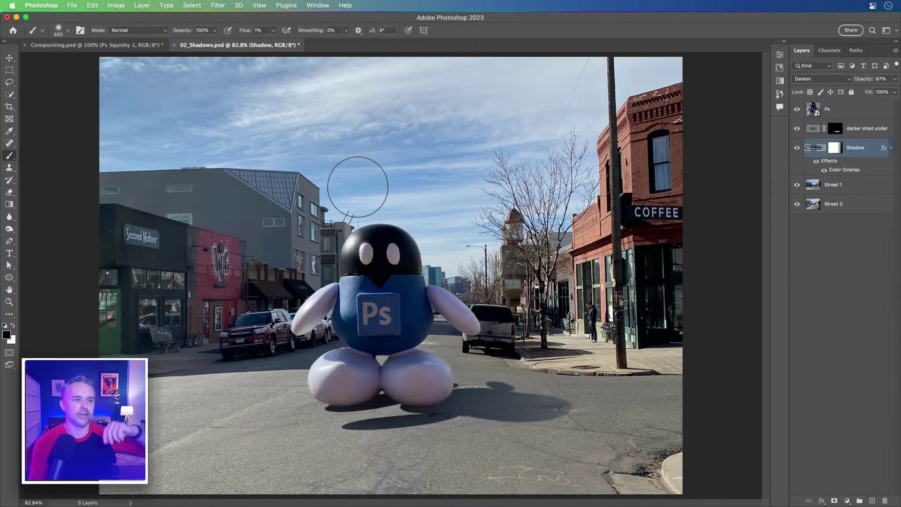
click(797, 132)
click(797, 132)
click(797, 132)
click(797, 132)
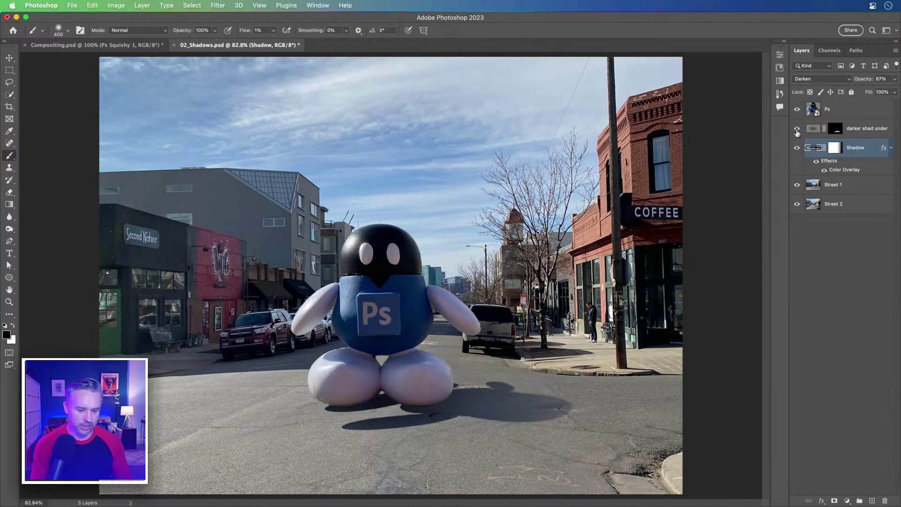
click(836, 129)
drag(864, 79, 854, 80)
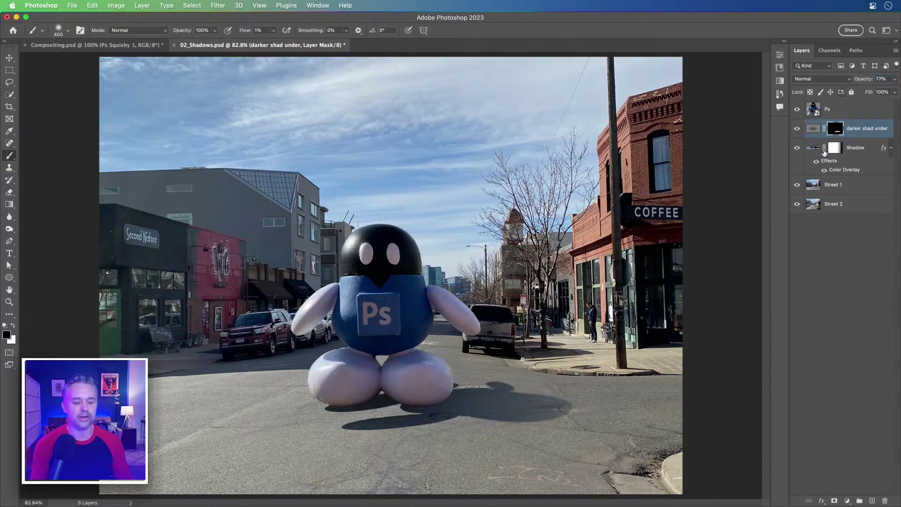
- Compare the image with the Shadow layer hidden and shown
click(852, 148)
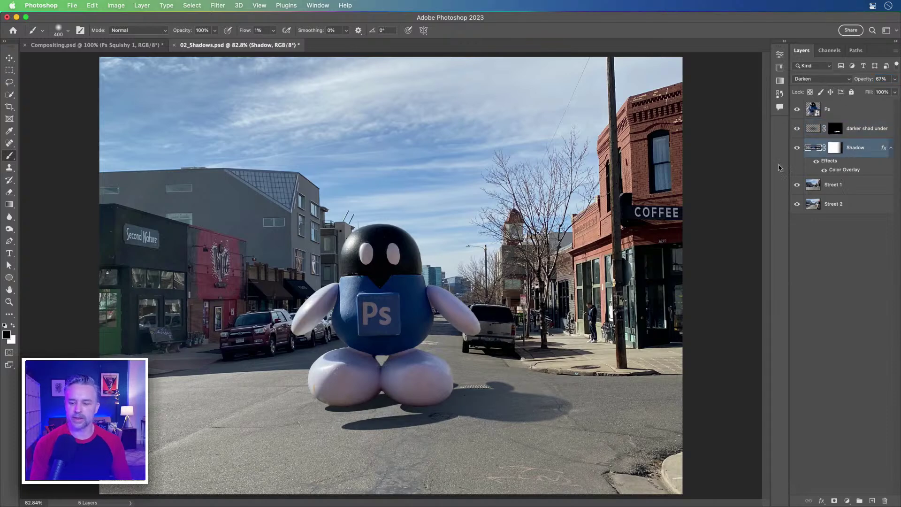
click(796, 148)
click(797, 149)
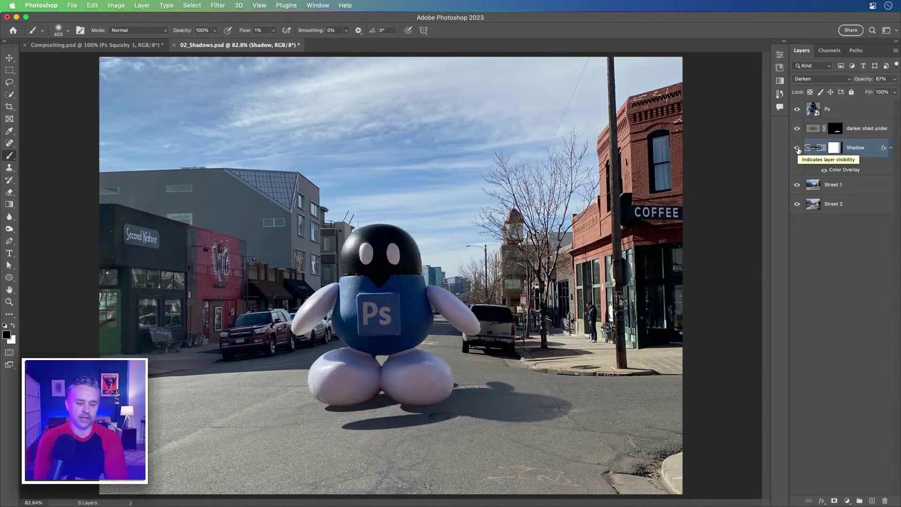
- Duplicate Street 2 to above the Ps layer and place a copy of Ps on top of it
click(838, 201)
key(super+j)
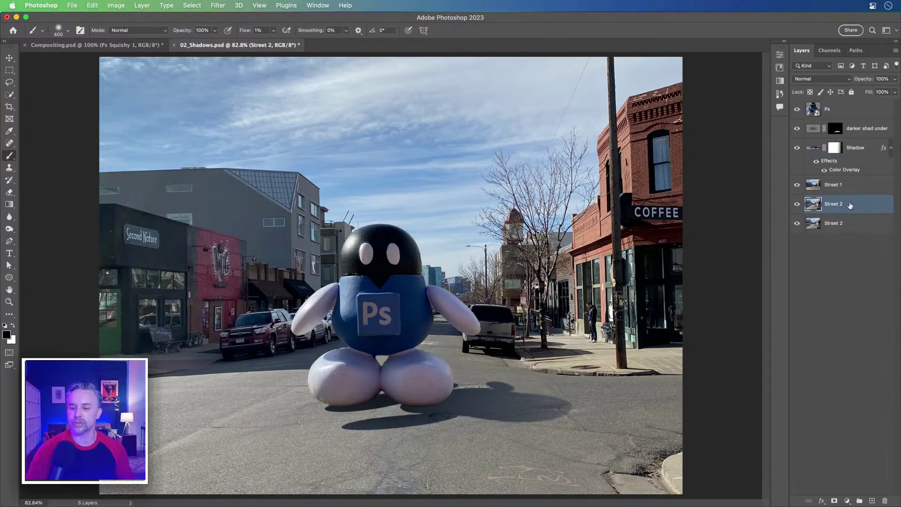
drag(843, 205, 858, 108)
click(840, 129)
key(super+j)
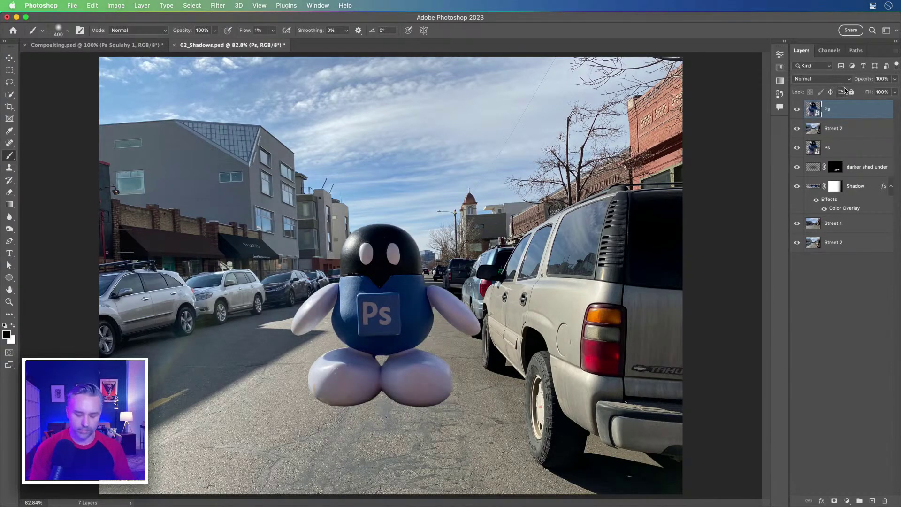
key(super+t)
drag(289, 223, 147, 151)
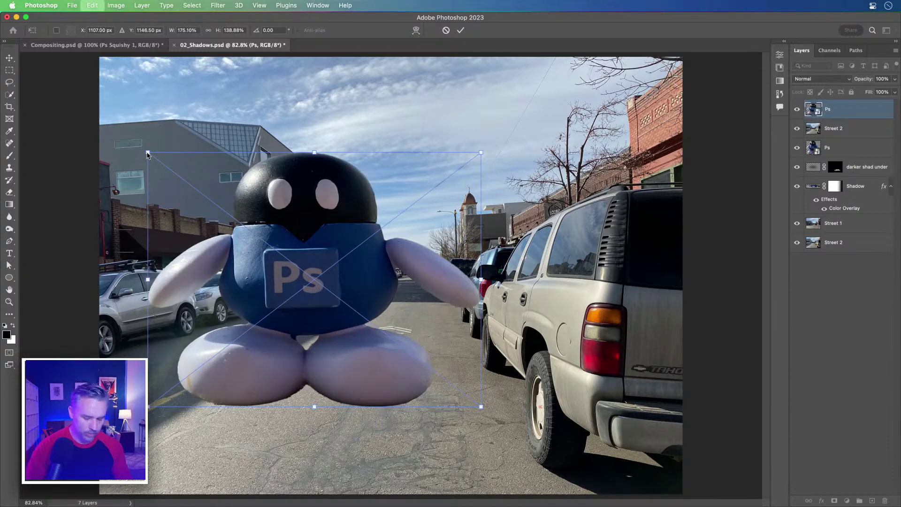
key(Return)
key(b)
key(super+z)
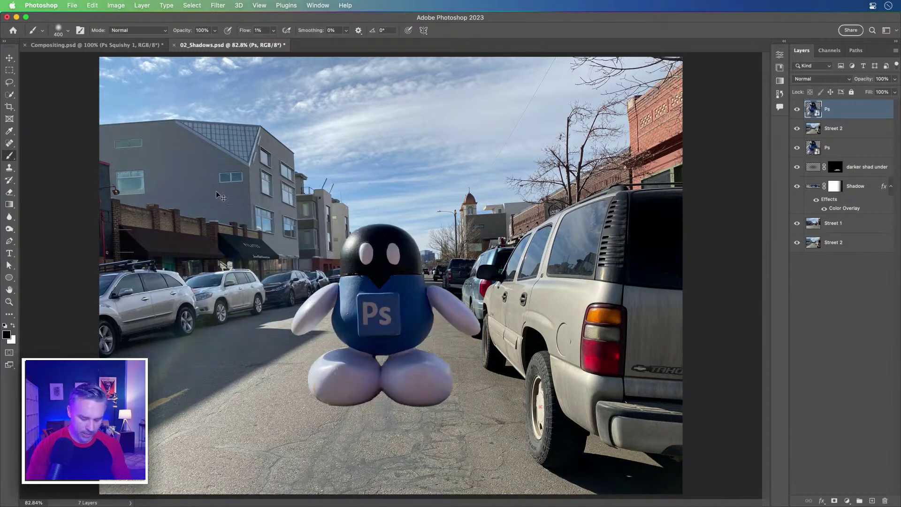
- Scale the top Ps layer proportionally to about 150% and move it over the middle of the Street 2 road
key(super+t)
drag(283, 220, 187, 128)
drag(283, 288, 321, 258)
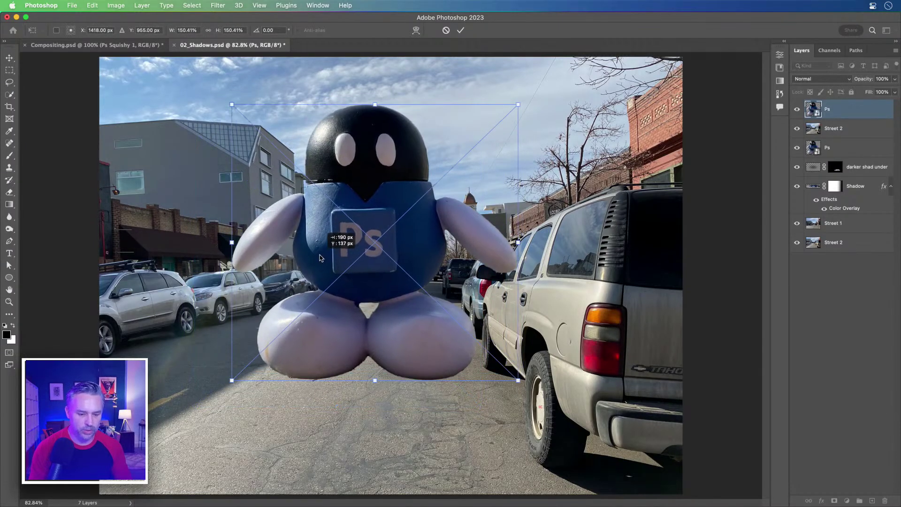
key(Return)
key(super+1)
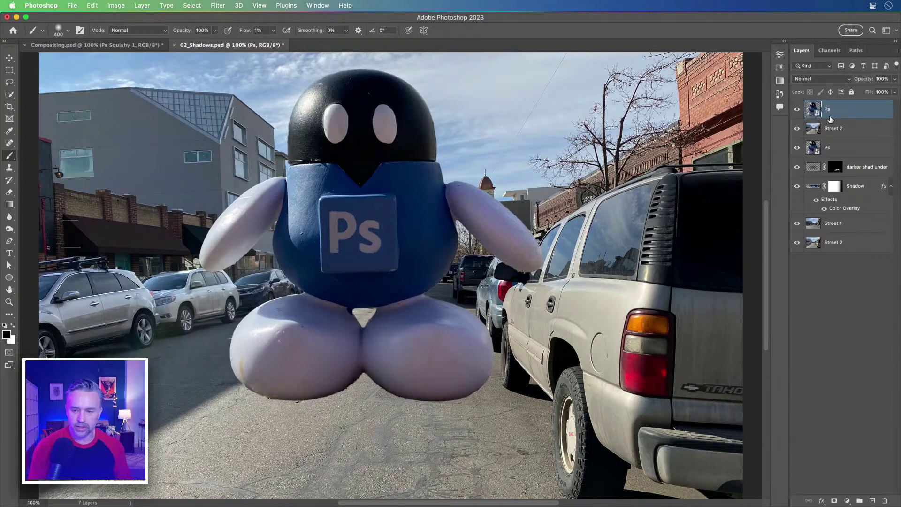
- Hide the top Ps layer and select the parked SUV's near side on the upper Street 2 layer with the Object Selection tool in Lasso mode
click(845, 130)
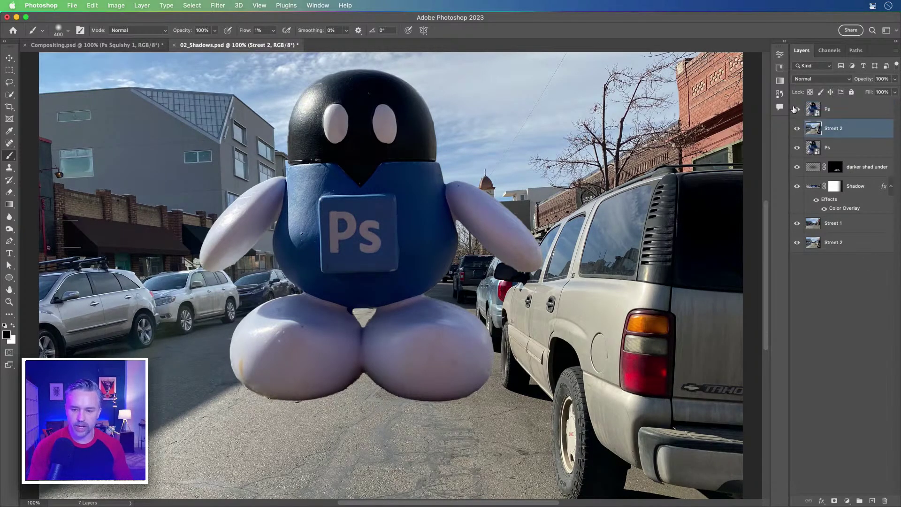
click(797, 109)
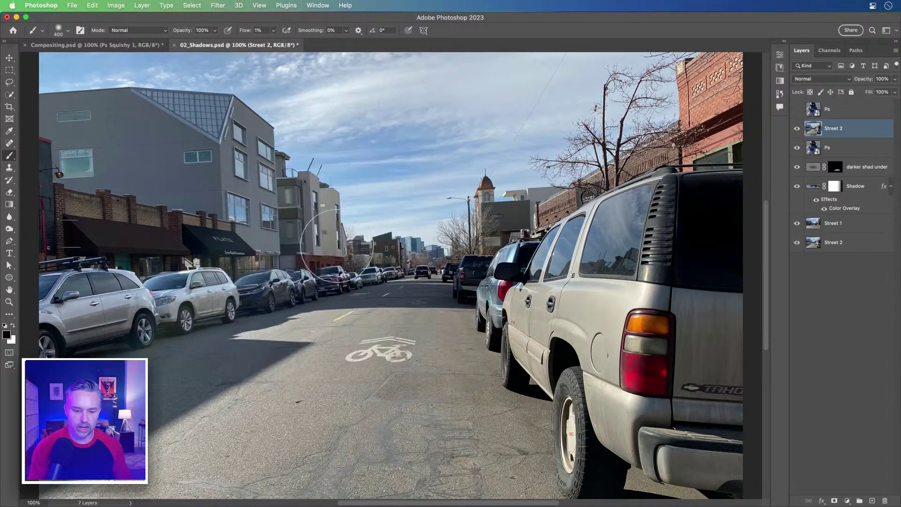
click(9, 82)
click(8, 95)
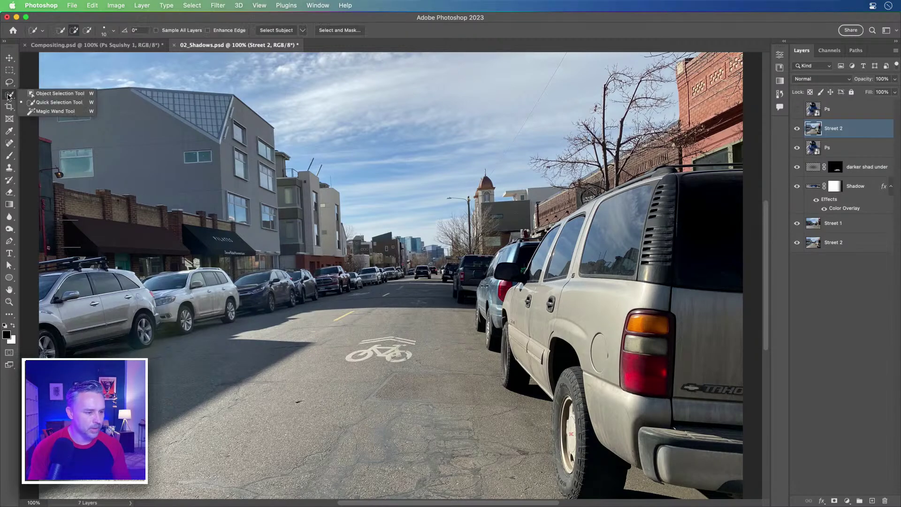
click(32, 95)
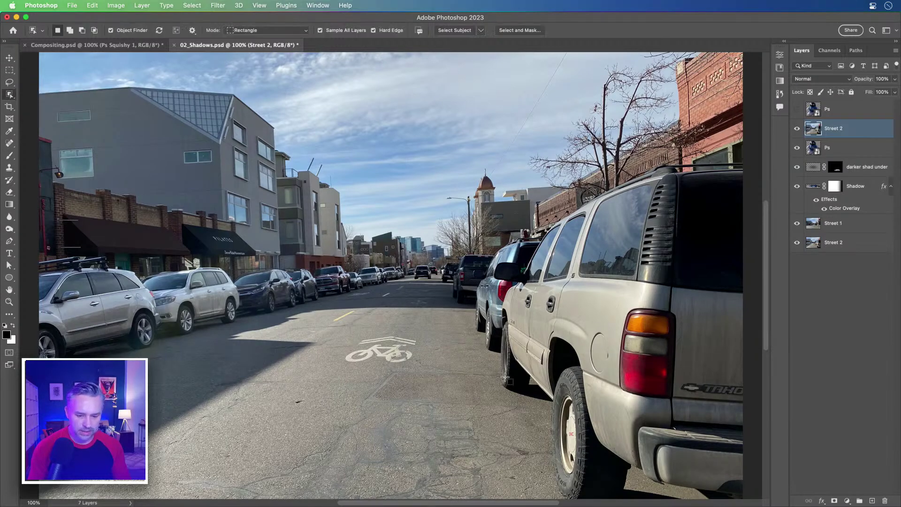
click(265, 31)
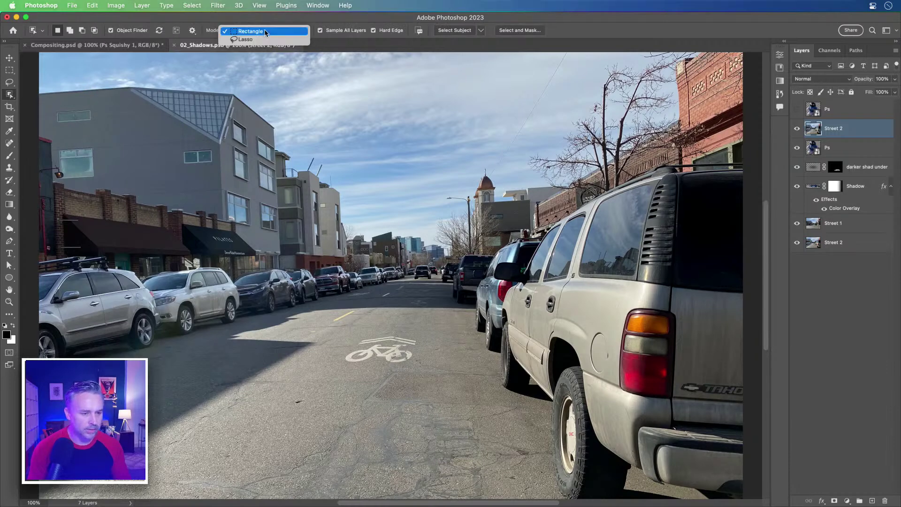
click(240, 38)
mouse_move(496, 370)
mouse_down()
mouse_move(516, 292)
mouse_move(492, 281)
mouse_move(550, 236)
mouse_move(596, 337)
mouse_move(567, 426)
mouse_move(505, 398)
mouse_up()
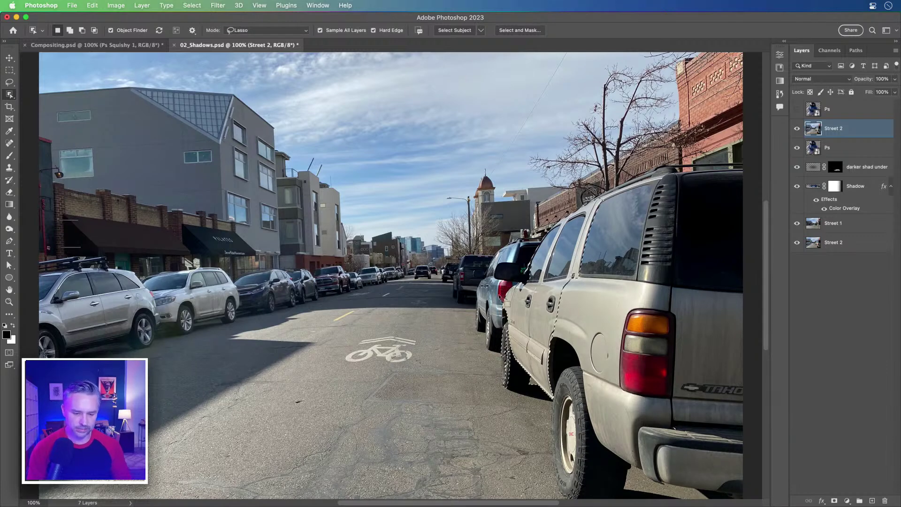
- Extend the SUV selection with the Lasso tool around its front end and black side mirror
key(super+equal)
key(super+equal)
drag(500, 298, 90, 316)
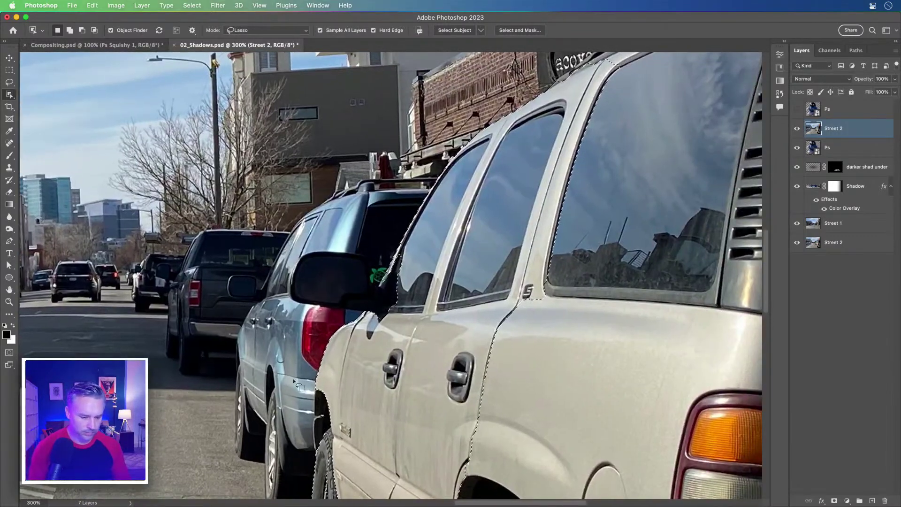
key(l)
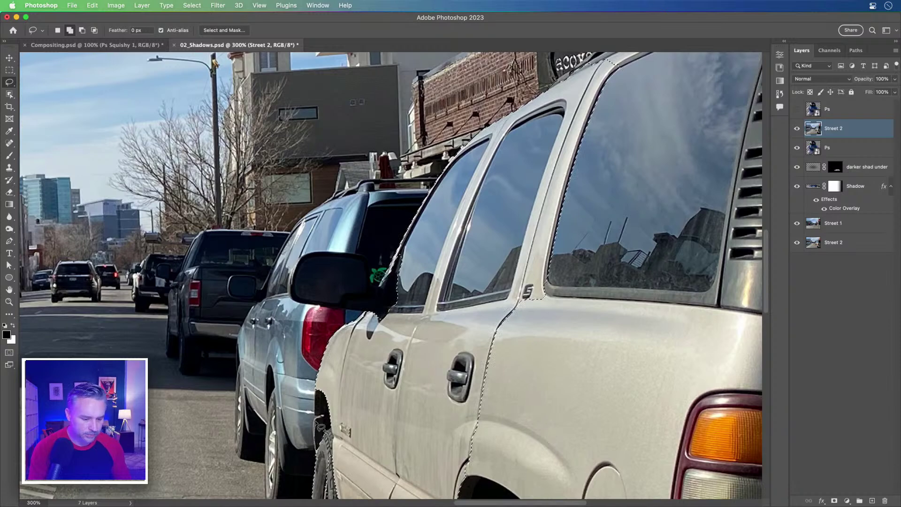
mouse_move(317, 385)
mouse_down()
mouse_move(363, 472)
mouse_move(312, 479)
mouse_up()
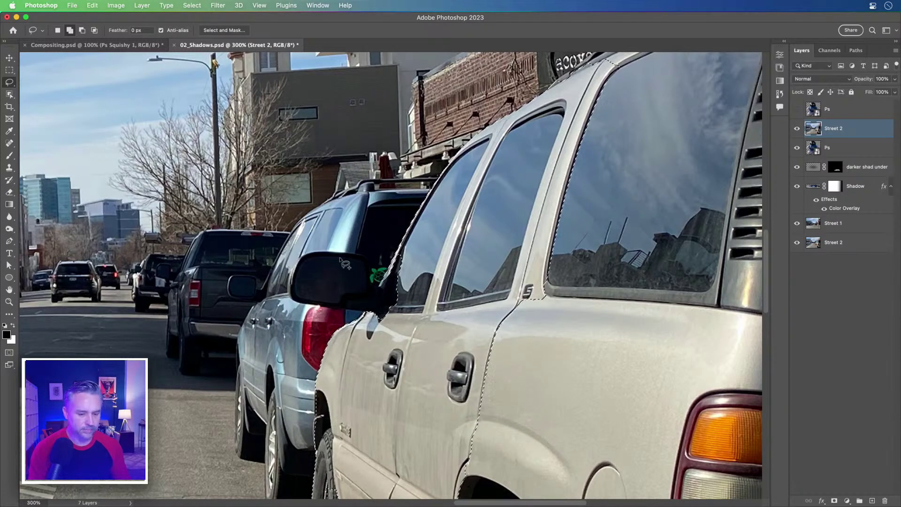
mouse_move(381, 326)
mouse_down()
mouse_move(364, 309)
mouse_move(294, 301)
mouse_move(286, 284)
mouse_move(295, 264)
mouse_move(309, 251)
mouse_move(355, 253)
mouse_move(375, 284)
mouse_move(400, 256)
mouse_move(419, 266)
mouse_move(417, 383)
mouse_up()
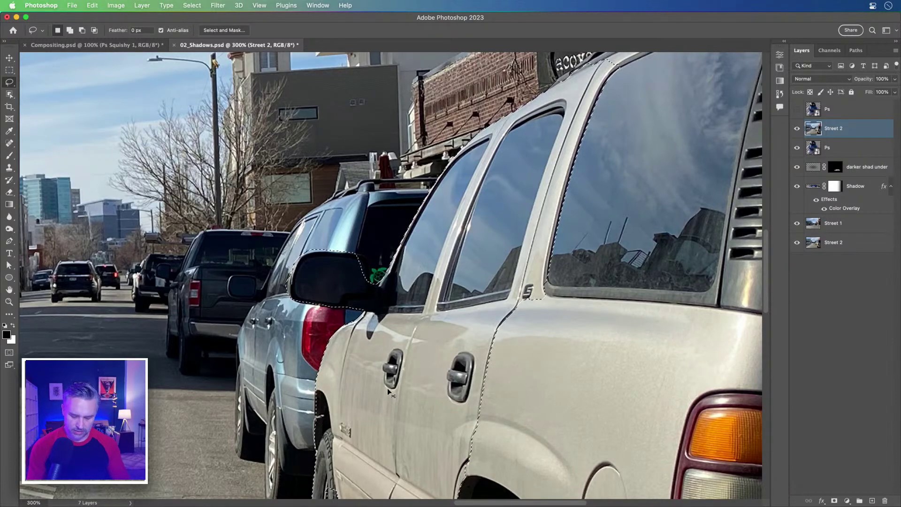
- Duplicate the upper Street 2 layer and mask the copy with the SUV selection
key(super+minus)
key(super+minus)
key(super+minus)
drag(842, 130, 872, 500)
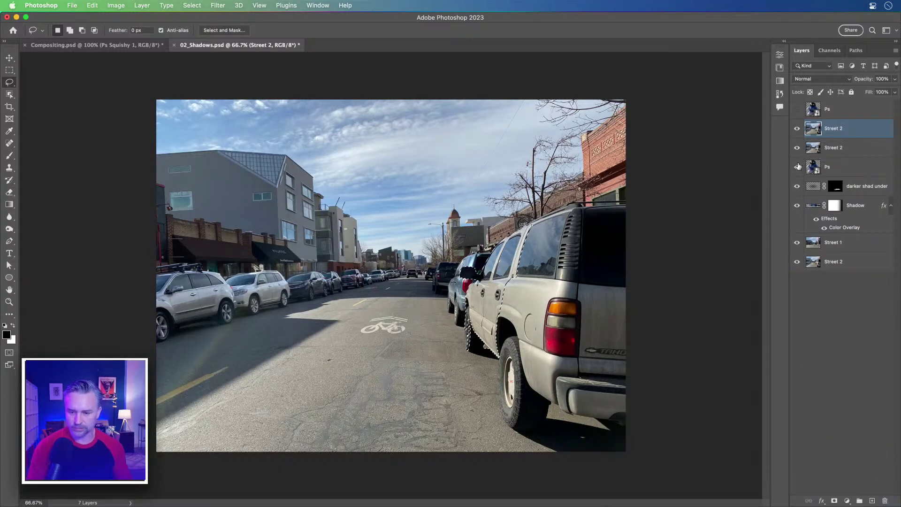
click(835, 500)
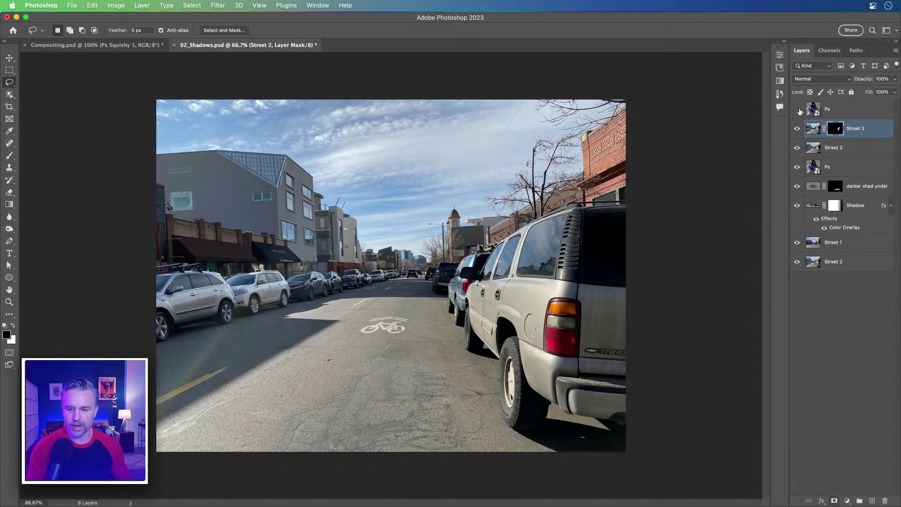
- Show the top Ps layer and place the masked Street 2 copy above it, so the SUV overlaps the toy's arm
click(797, 110)
drag(881, 130, 885, 108)
key(super+plus)
key(super+plus)
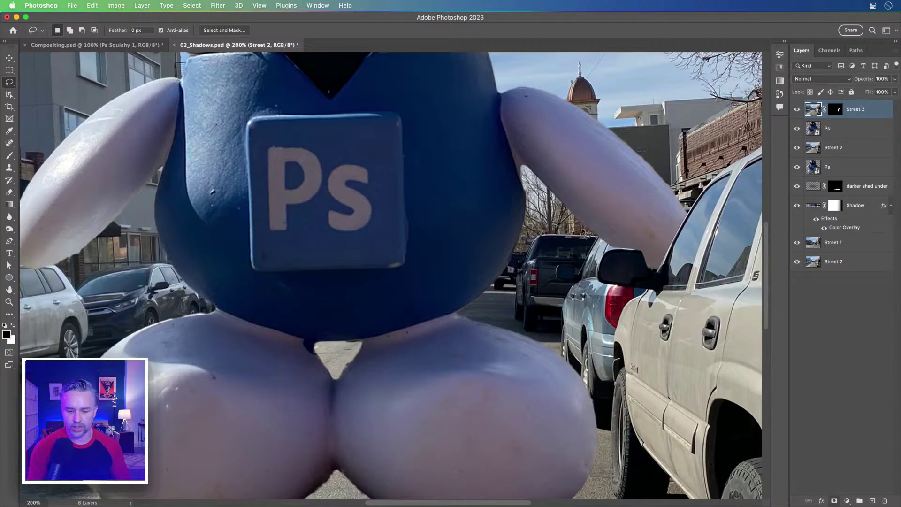
key(super+minus)
key(super+minus)
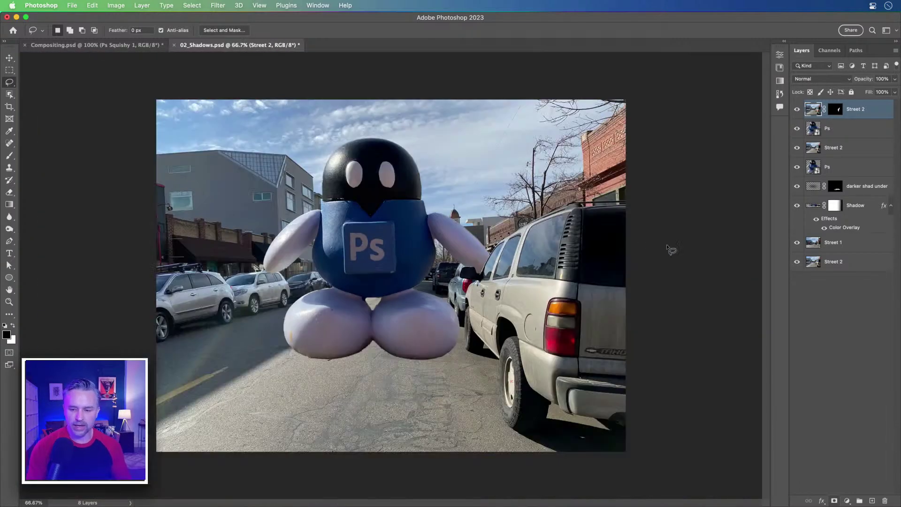
- Add a Curves adjustment above the unmasked upper Street 2 layer and darken its midtones with a point at input 171, output 128
click(853, 151)
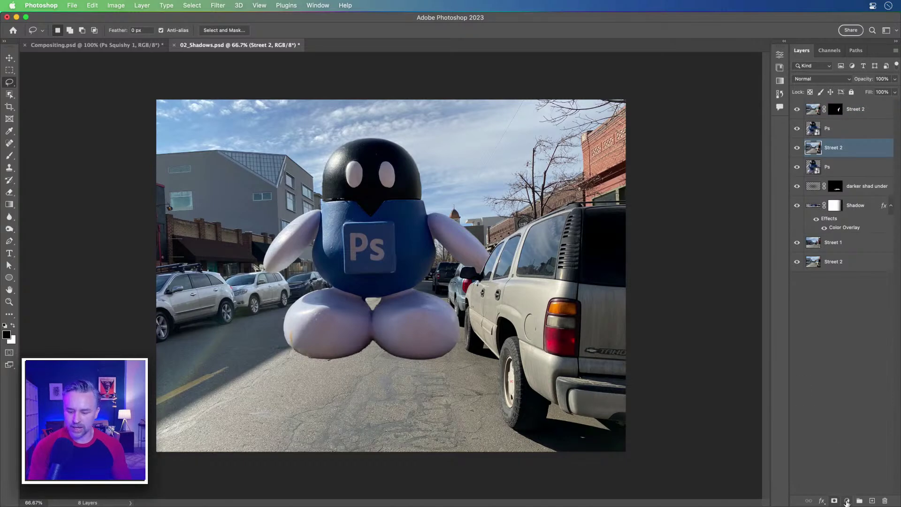
click(846, 502)
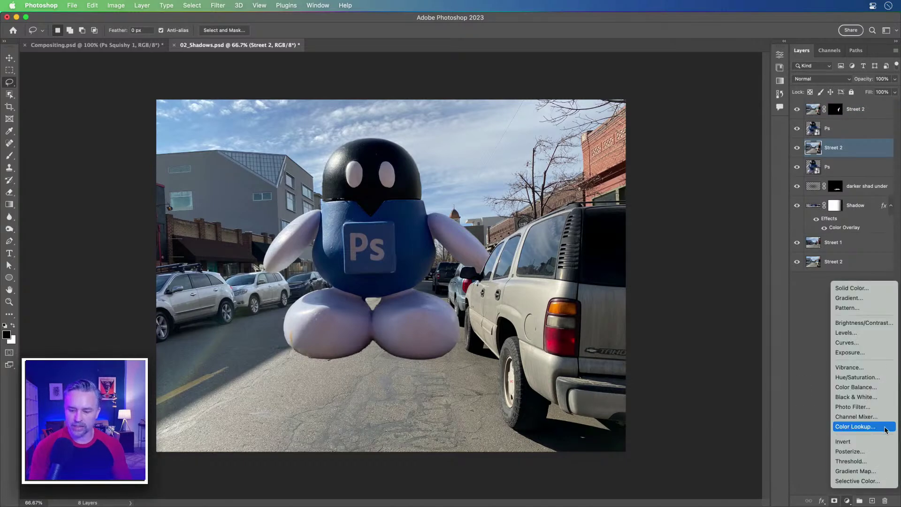
click(876, 348)
mouse_move(711, 148)
mouse_down()
mouse_move(734, 159)
mouse_move(718, 143)
mouse_move(741, 165)
mouse_move(718, 150)
mouse_move(730, 162)
mouse_move(711, 158)
mouse_move(704, 171)
mouse_move(725, 160)
mouse_move(736, 168)
mouse_move(724, 151)
mouse_up()
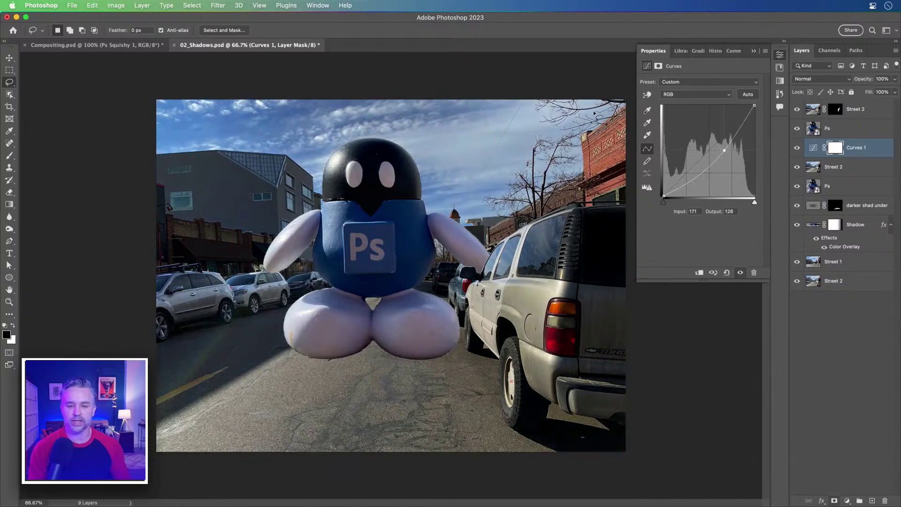
- Invert the Curves 1 mask to black and paint a shadow under the toy's feet with a white 150 px brush at 100% flow
click(829, 150)
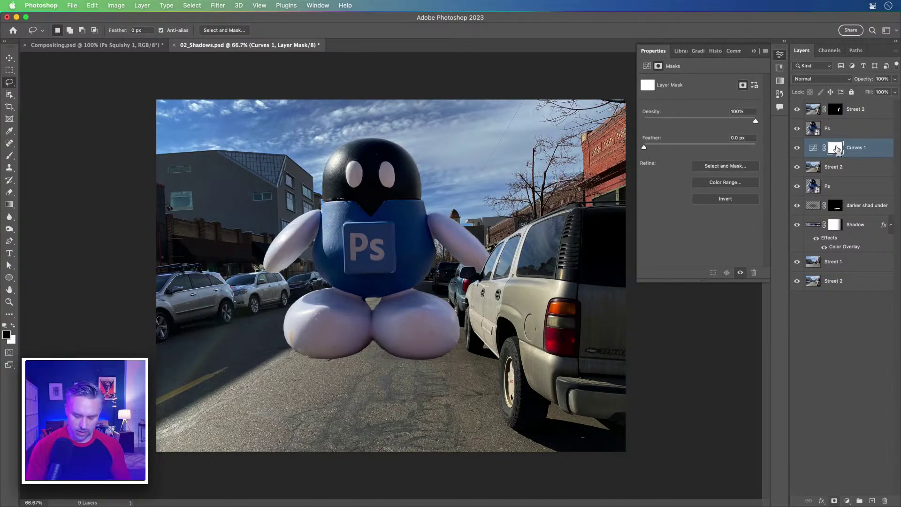
key(super+i)
key(b)
click(12, 325)
key(bracketleft)
key(bracketleft)
key(bracketleft)
key(bracketleft)
key(bracketleft)
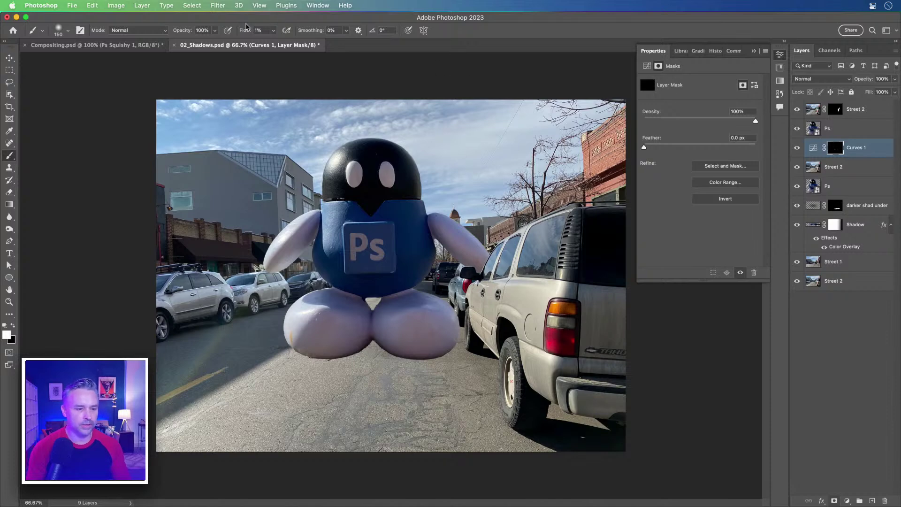
drag(240, 34, 286, 34)
mouse_move(347, 356)
mouse_down()
mouse_move(365, 347)
mouse_move(315, 340)
mouse_move(366, 354)
mouse_move(466, 355)
mouse_move(366, 346)
mouse_move(475, 352)
mouse_move(383, 344)
mouse_up()
drag(472, 354, 507, 362)
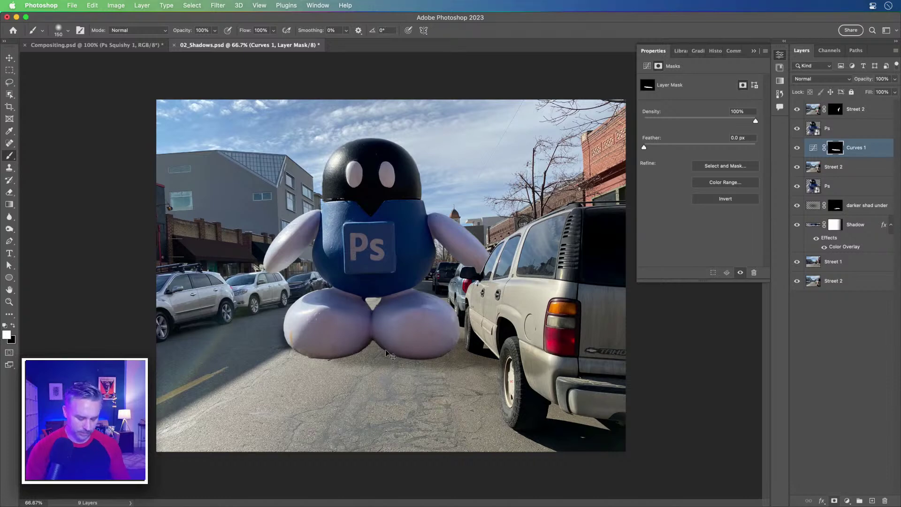
key(super+z)
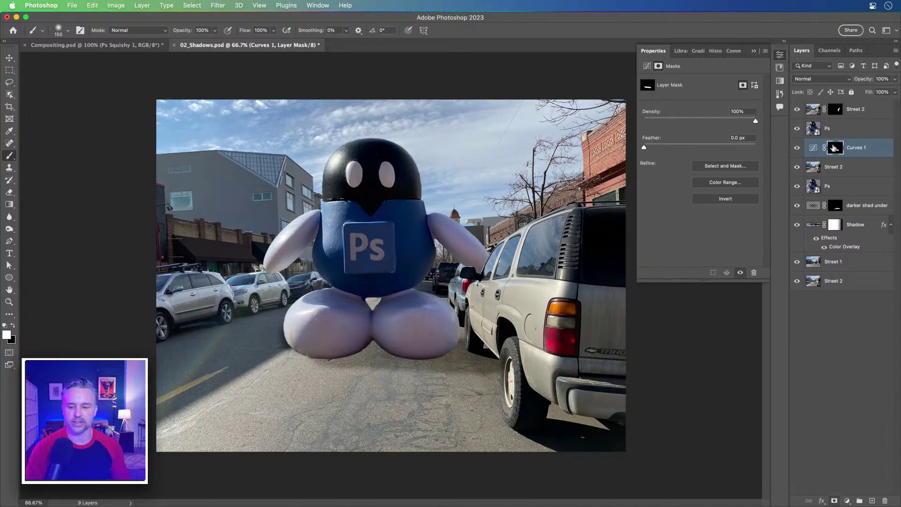
- Move the black point of the Curves 1 RGB curve to input 31, output 0
click(813, 148)
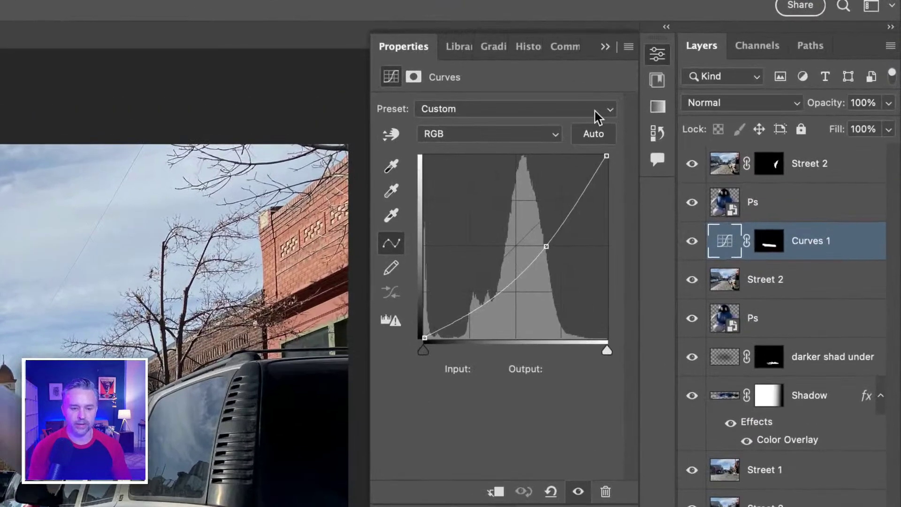
click(492, 135)
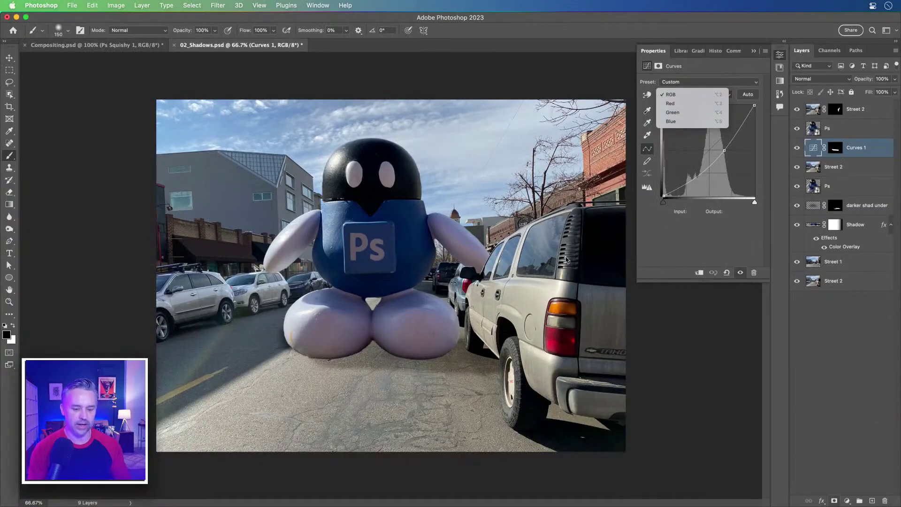
click(684, 225)
mouse_move(663, 202)
mouse_down()
mouse_move(723, 203)
mouse_move(661, 202)
mouse_up()
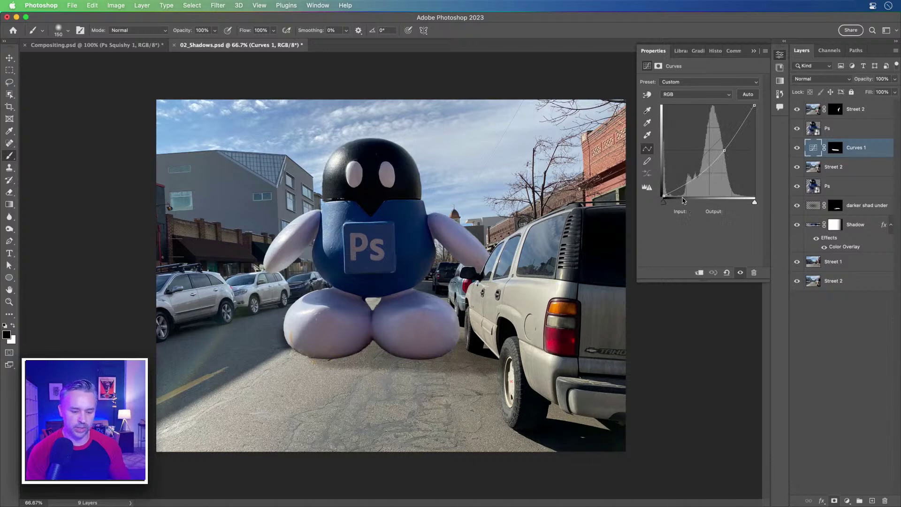
mouse_move(664, 205)
mouse_down()
mouse_move(681, 205)
mouse_move(666, 205)
mouse_up()
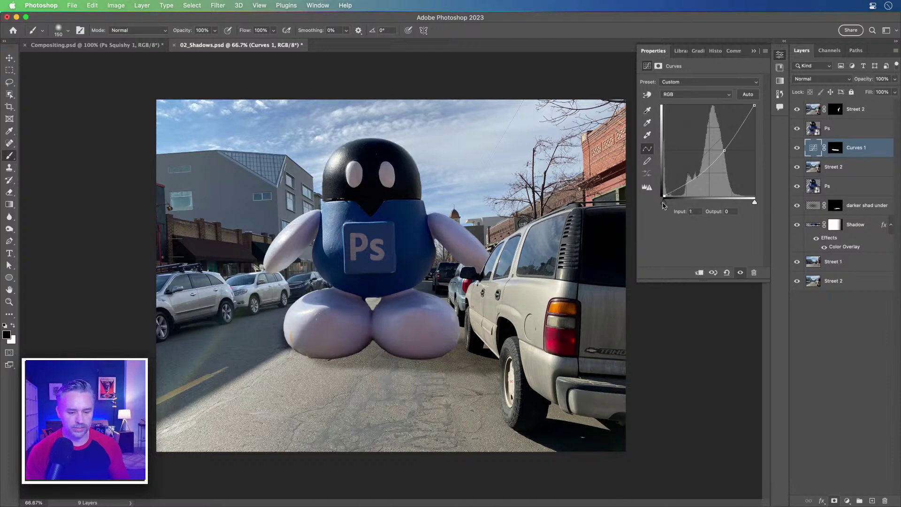
mouse_move(668, 205)
mouse_down()
mouse_move(685, 205)
mouse_move(676, 206)
mouse_up()
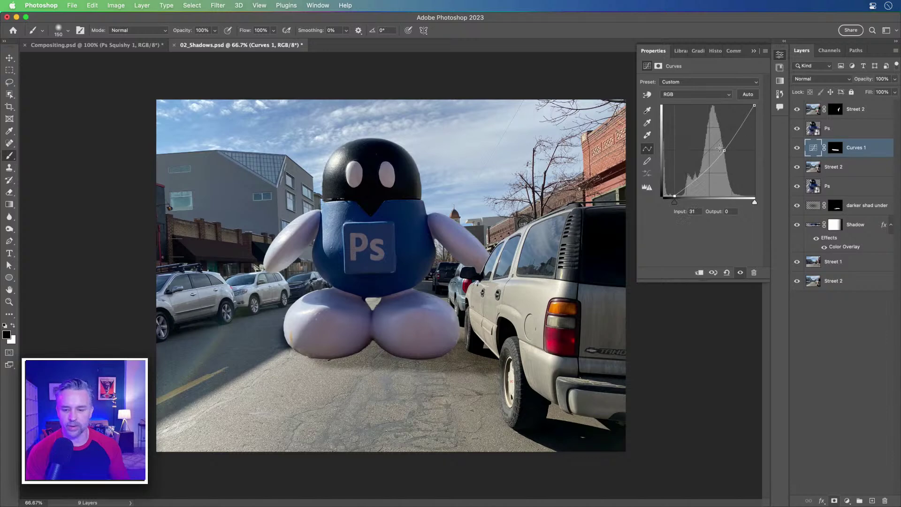
- Tint the Curves 1 shadow with a Blue curve point at input 145, output 160, and a Green one at input 147, output 152
click(699, 95)
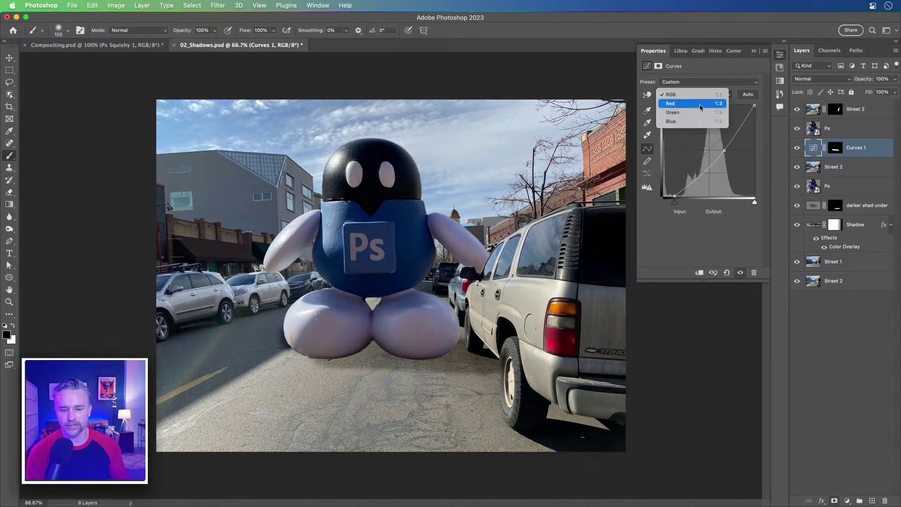
click(699, 123)
mouse_move(717, 142)
mouse_down()
mouse_move(721, 129)
mouse_move(716, 138)
mouse_up()
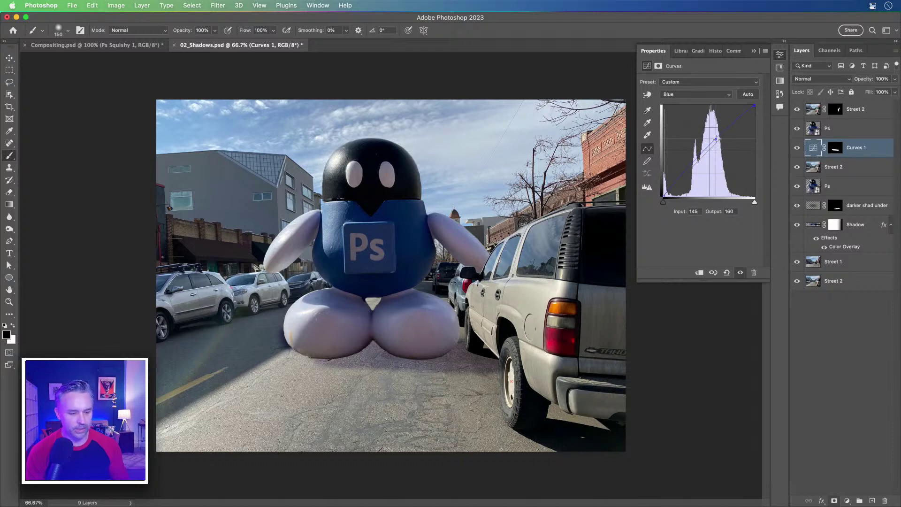
click(693, 97)
click(694, 87)
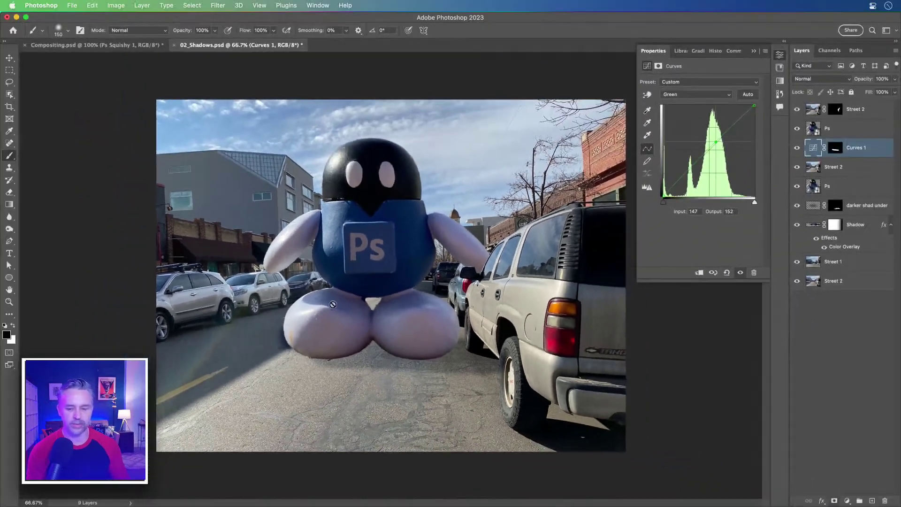
- Deepen the Curves 1 shadow by setting the RGB curve's black point to input 38, output 0
click(888, 117)
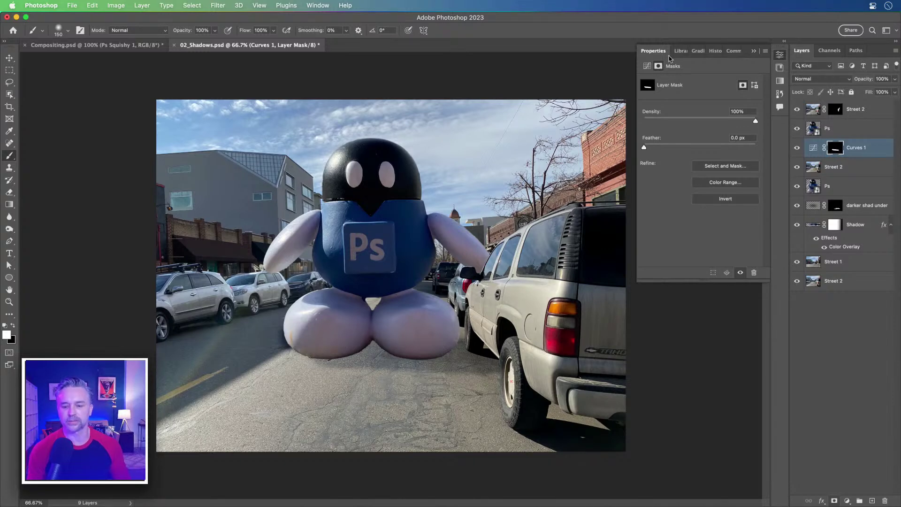
click(813, 149)
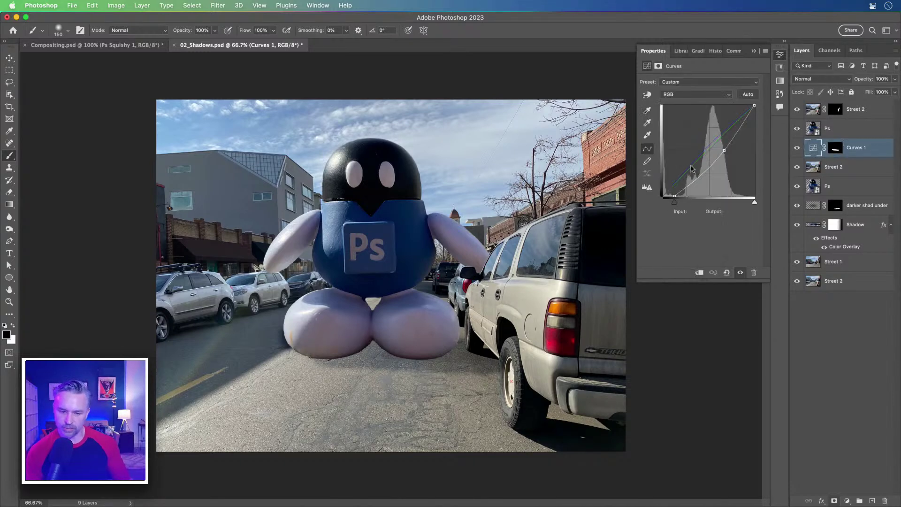
mouse_move(675, 205)
mouse_down()
mouse_move(703, 205)
mouse_move(678, 207)
mouse_up()
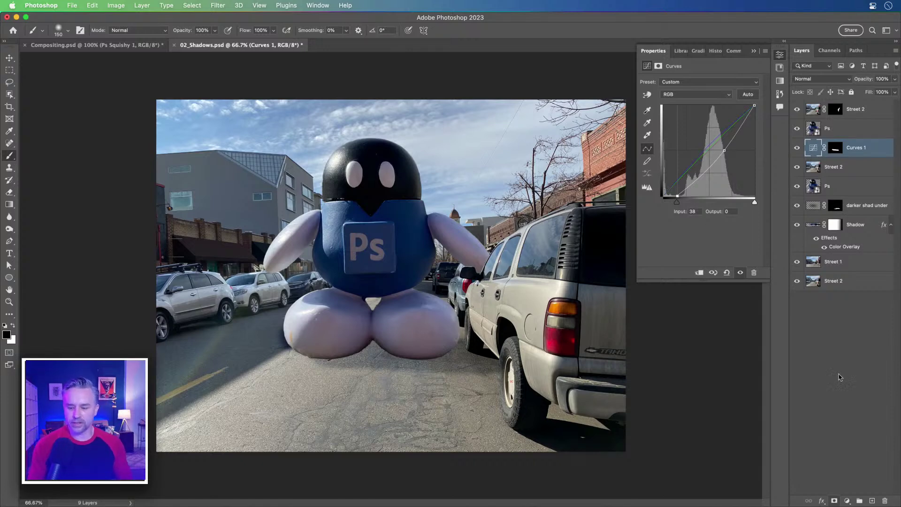
- Add a new layer above Curves 1 and brush a dark color sampled from the street photo beneath the toy's feet
click(873, 501)
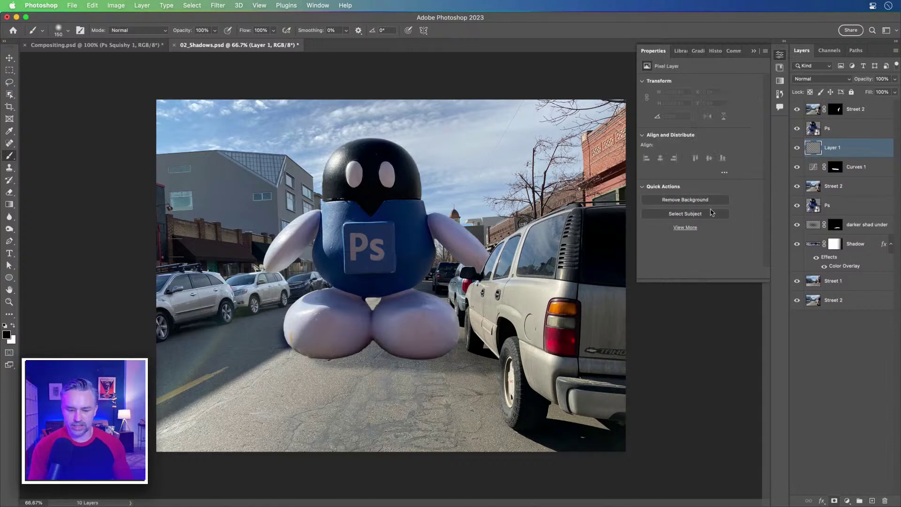
key(i)
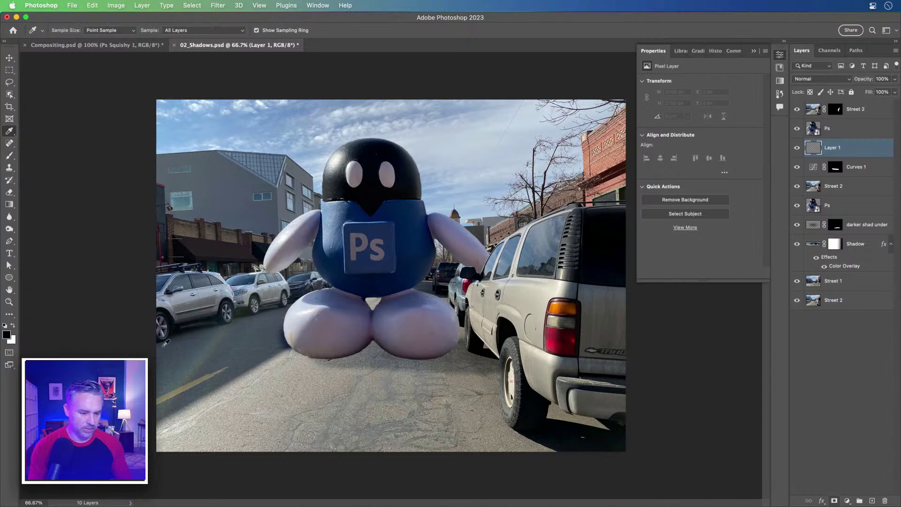
key(b)
mouse_move(415, 342)
mouse_down()
mouse_move(355, 354)
mouse_move(397, 346)
mouse_move(339, 347)
mouse_up()
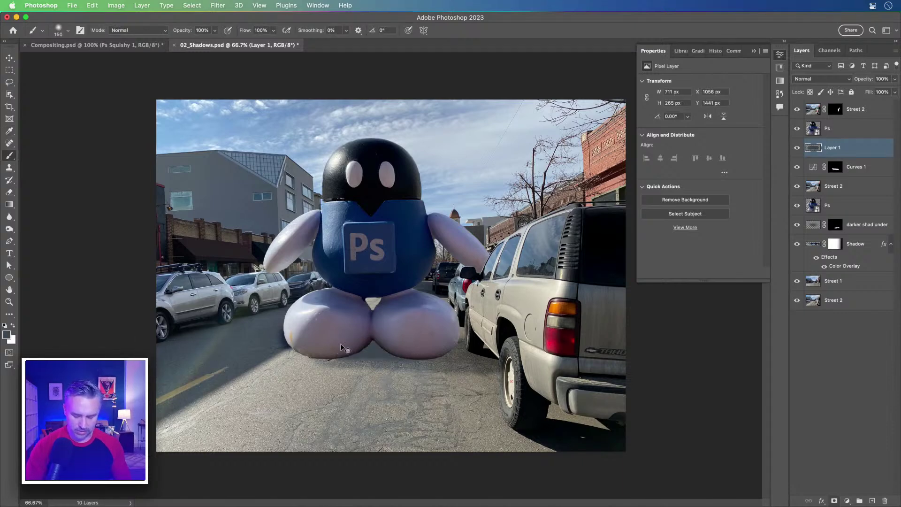
- Darken the brushed shadow on Layer 1 beneath the toy's feet with a Hue/Saturation adjustment
key(super+u)
key(Escape)
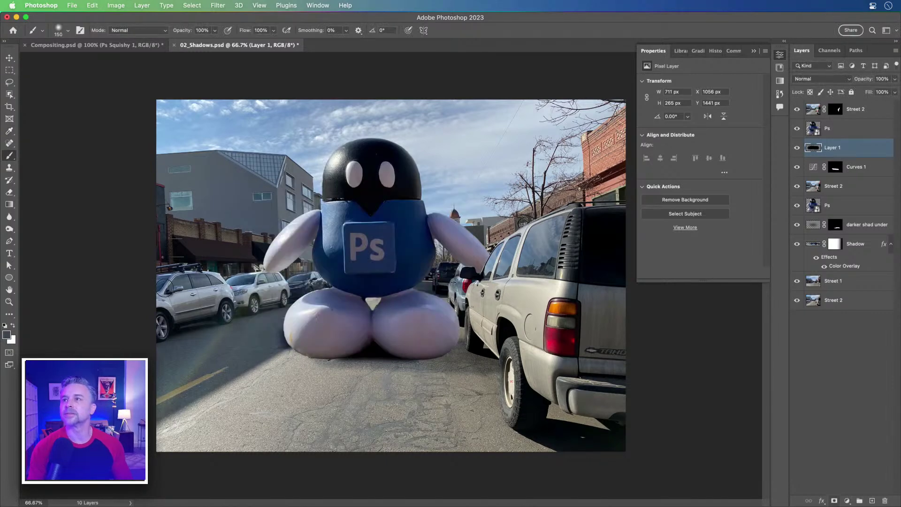
mouse_move(344, 339)
mouse_down()
mouse_move(312, 353)
mouse_move(477, 354)
mouse_move(415, 350)
mouse_up()
key(super+z)
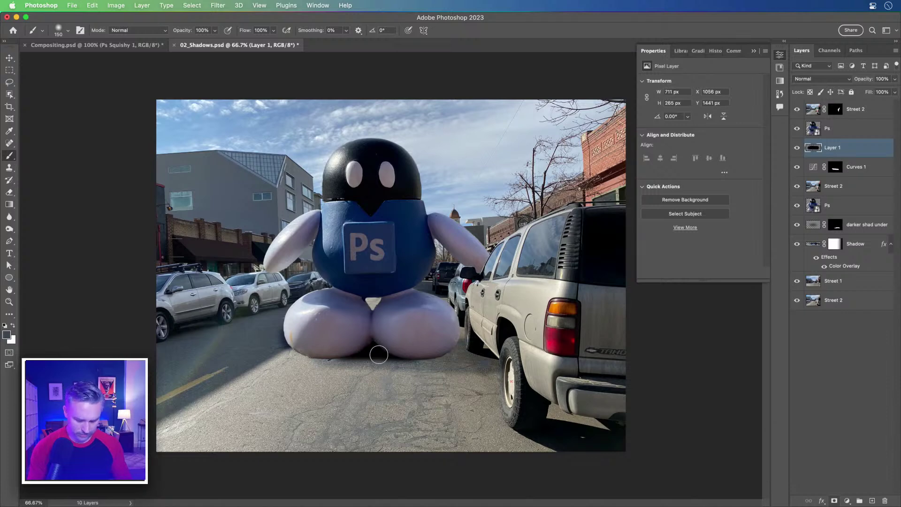
- Sample the near-black shadow color between the feet and brush it on Layer 1 beneath both feet and across toward the SUV's wheels
key(i)
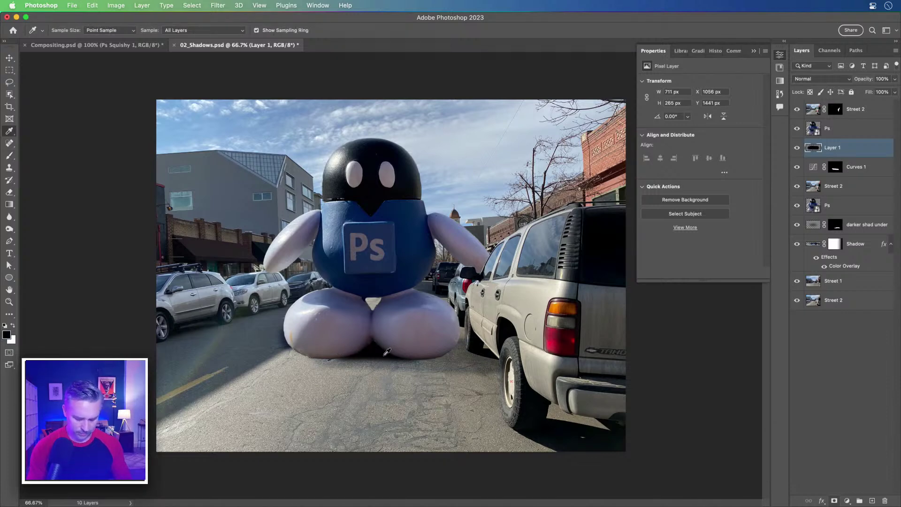
key(b)
drag(422, 348, 487, 352)
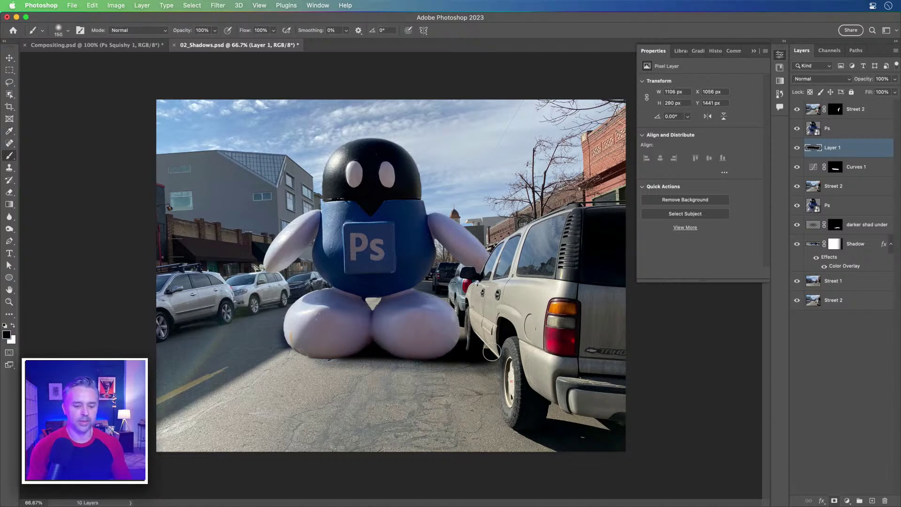
mouse_move(299, 342)
mouse_down()
mouse_move(342, 344)
mouse_move(319, 343)
mouse_move(317, 353)
mouse_up()
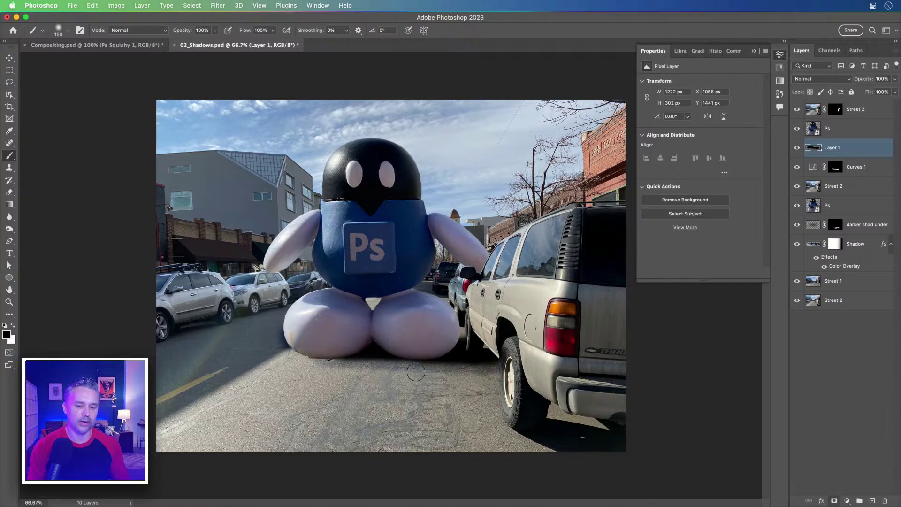
- Compare the image with and without Layer 1, and reduce that layer's opacity to 56%
click(797, 148)
click(797, 148)
click(797, 149)
click(797, 148)
click(797, 149)
click(797, 148)
drag(865, 83, 853, 81)
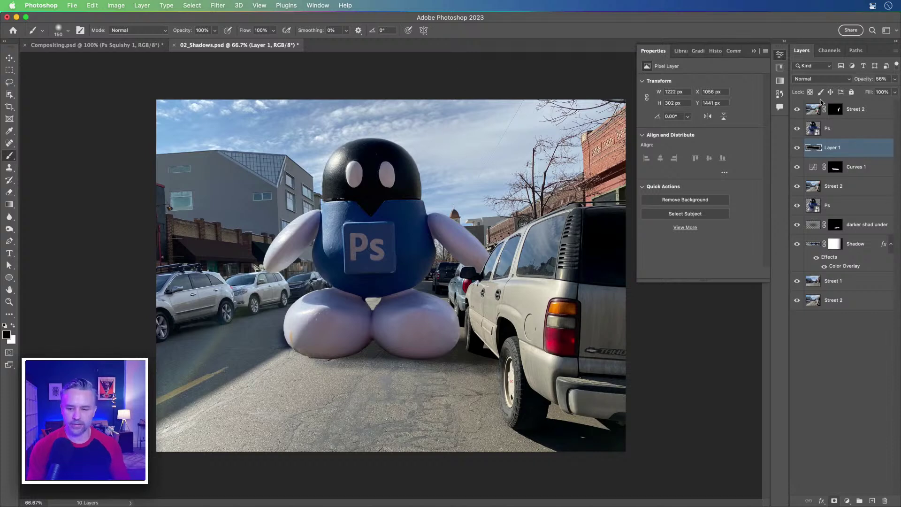
- Switch to Compositing.psd, collapse the Properties panel and inspect the finished toy with its cast shadow at 100%
click(94, 45)
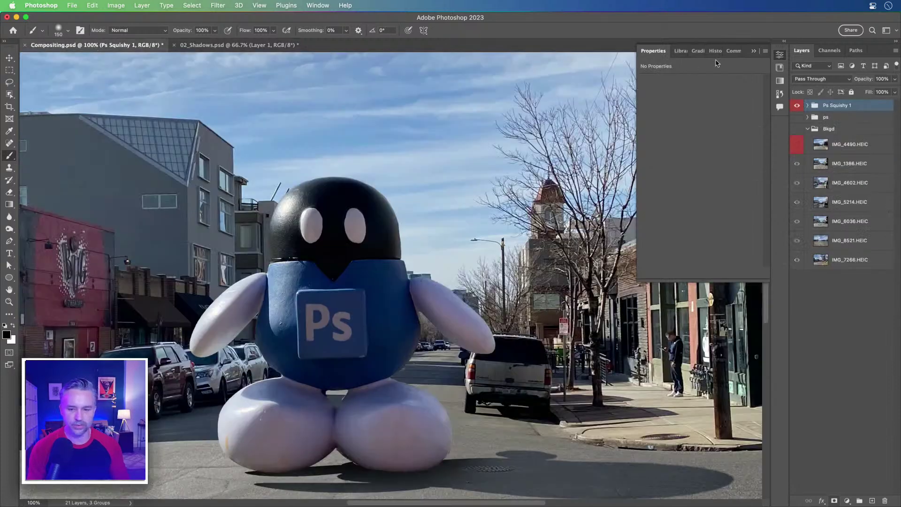
click(753, 51)
key(super+minus)
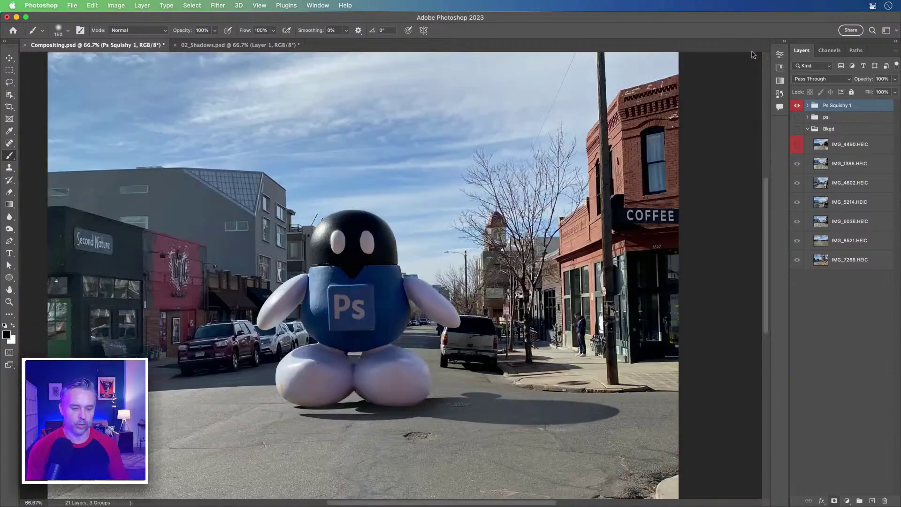
key(super+plus)
drag(178, 357, 187, 289)
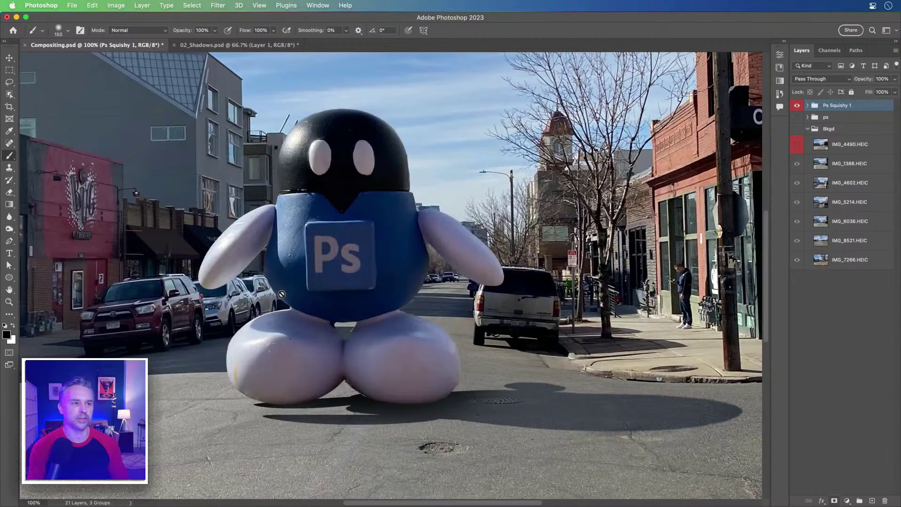